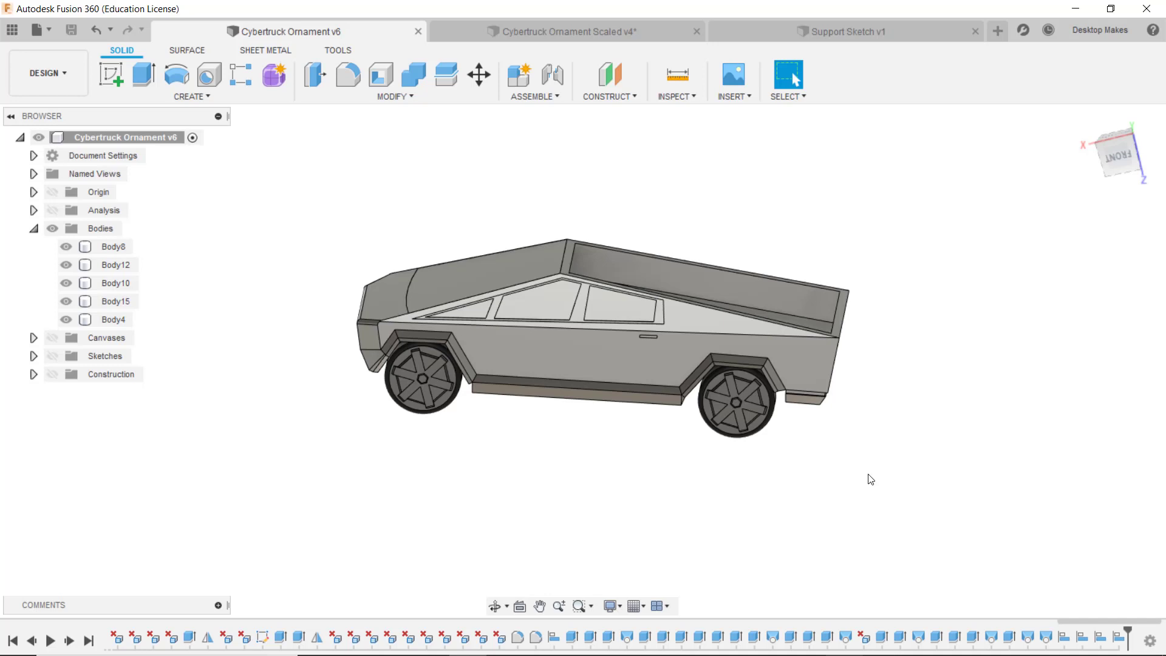
- Measure the truck body's length between its front and rear edges
shift+middle_drag(878, 475, 438, 335)
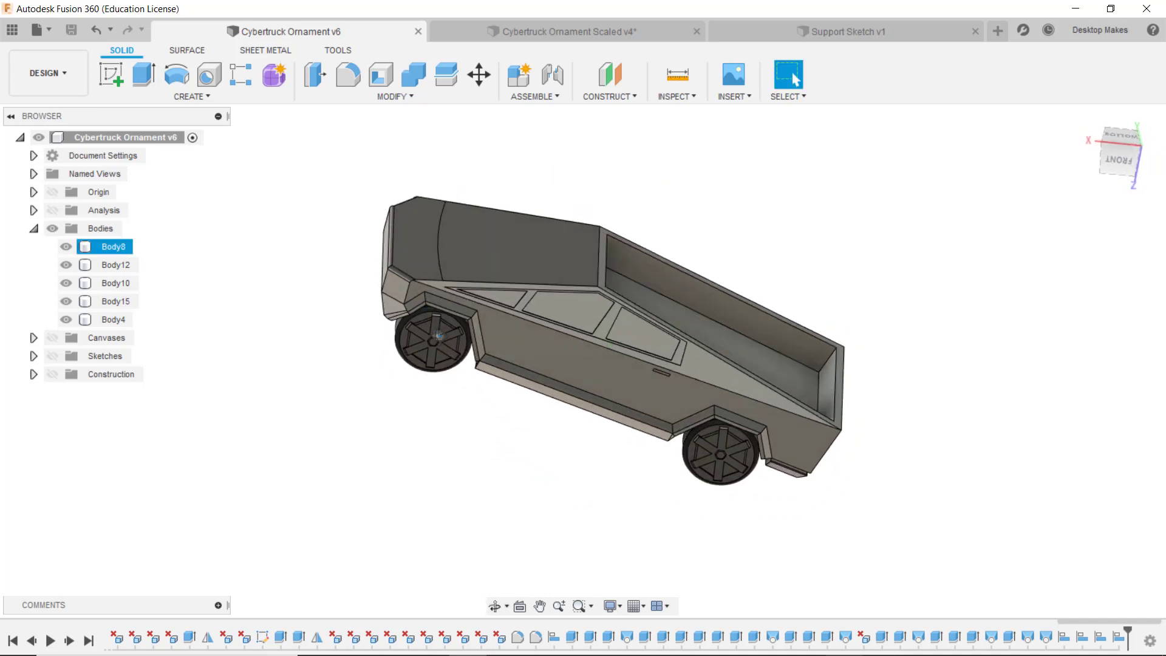
mouse_move(530, 451)
shift+middle_down()
mouse_move(531, 417)
mouse_move(549, 430)
mouse_move(551, 453)
shift+middle_up()
click(558, 389)
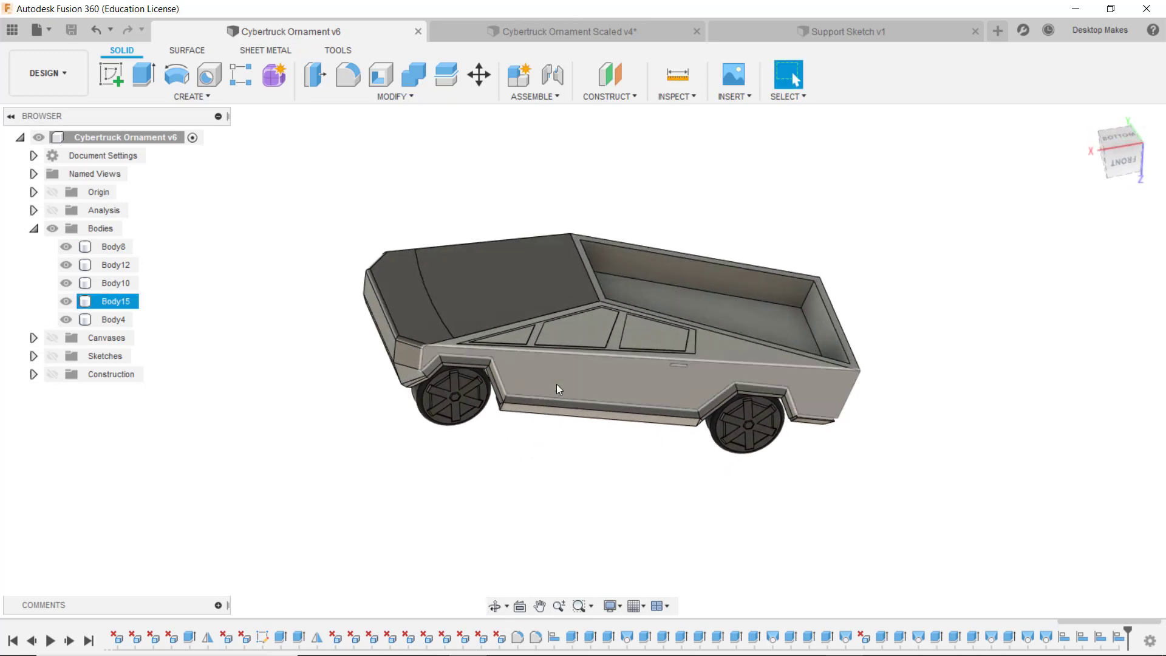
click(680, 82)
shift+middle_drag(468, 260, 497, 237)
click(421, 306)
shift+middle_drag(421, 306, 316, 299)
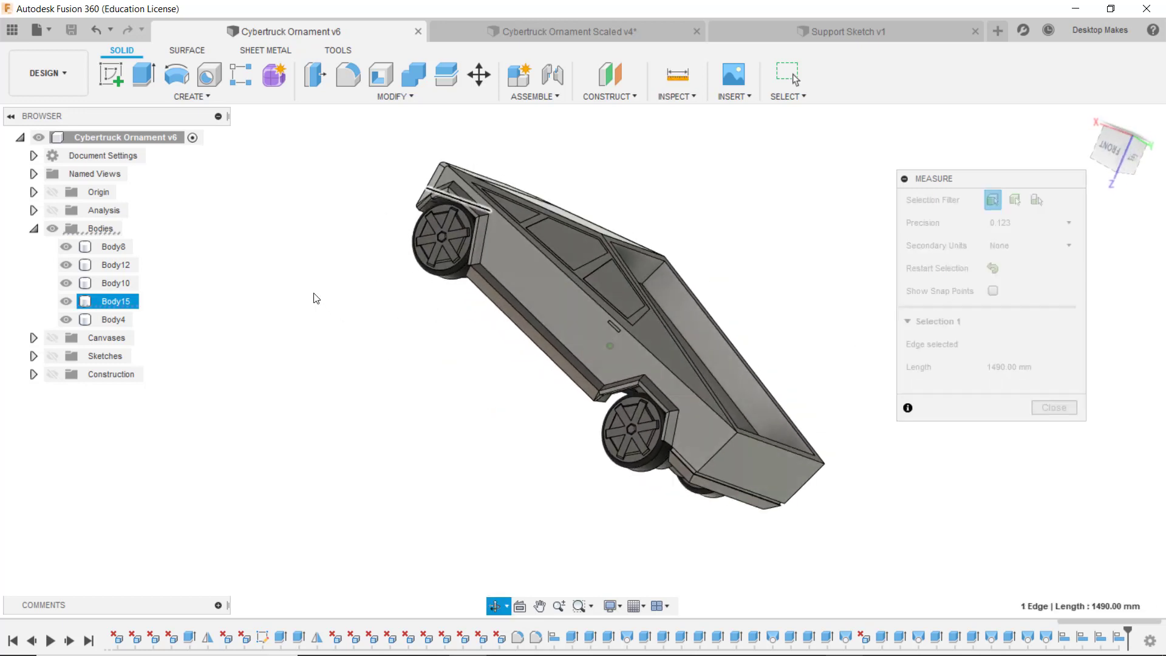
click(735, 480)
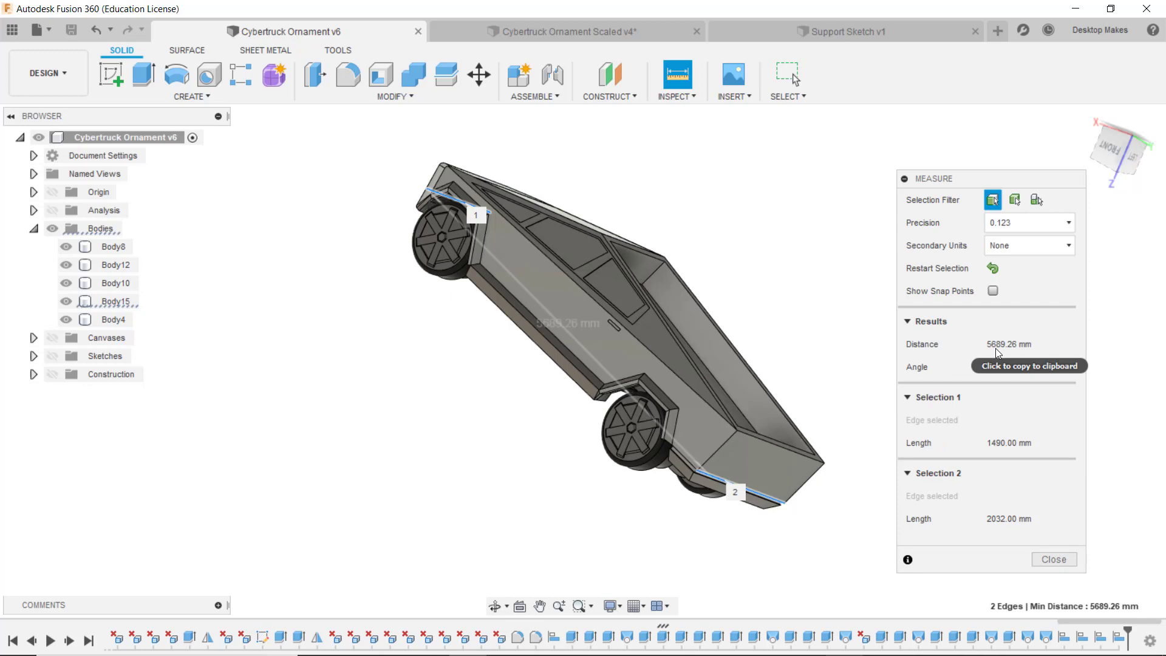
shift+middle_drag(614, 401, 544, 426)
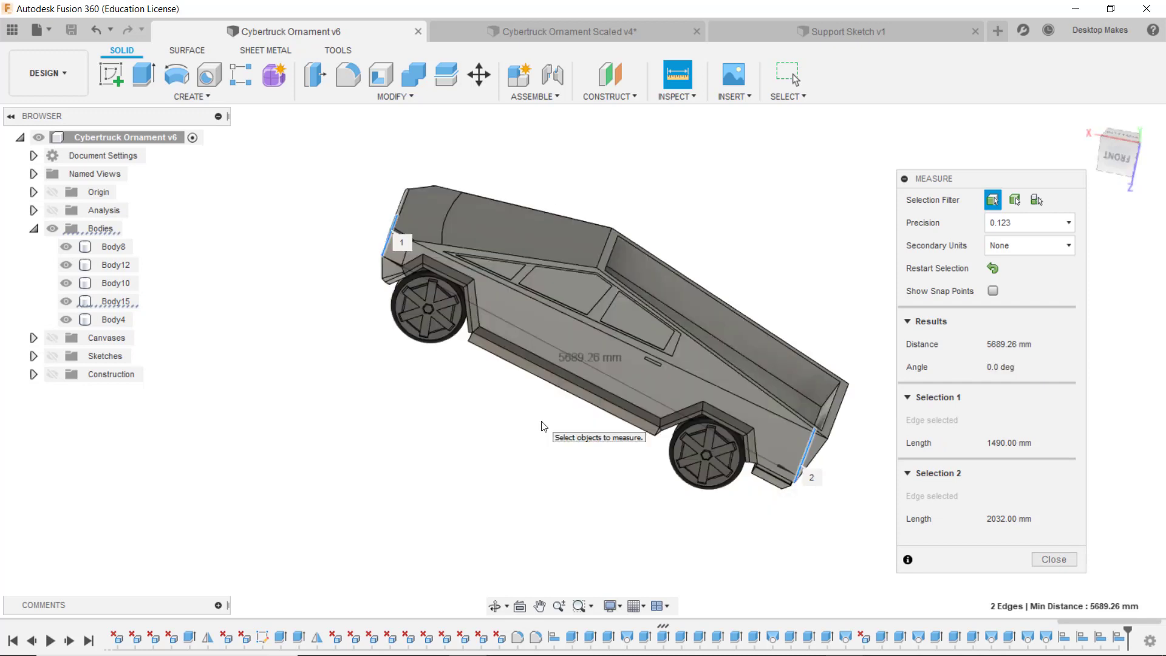
key(Escape)
shift+middle_drag(547, 433, 558, 472)
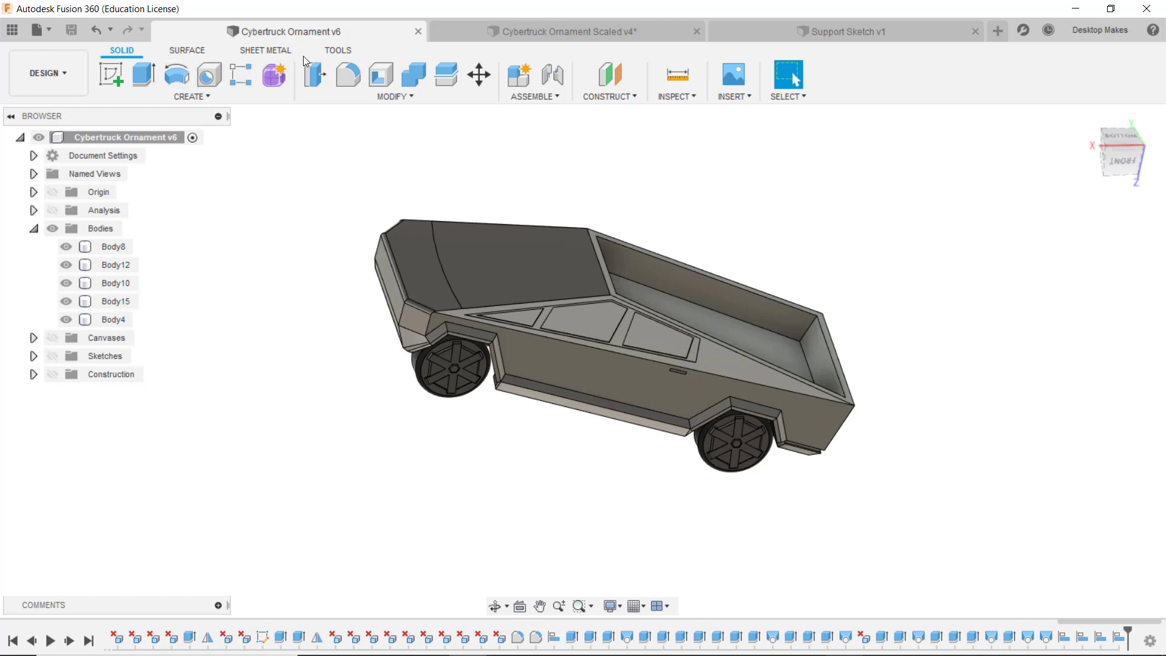
- Export Body15 via 3D Print to Simplify3D, keeping Custom as the print utility
click(341, 52)
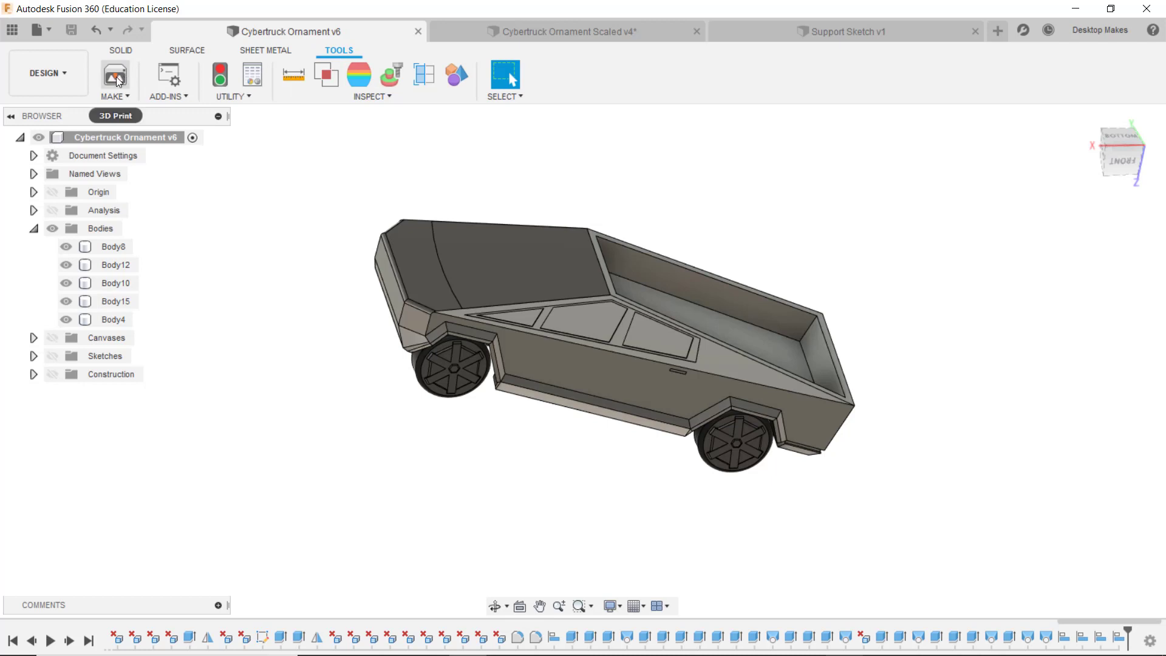
click(118, 96)
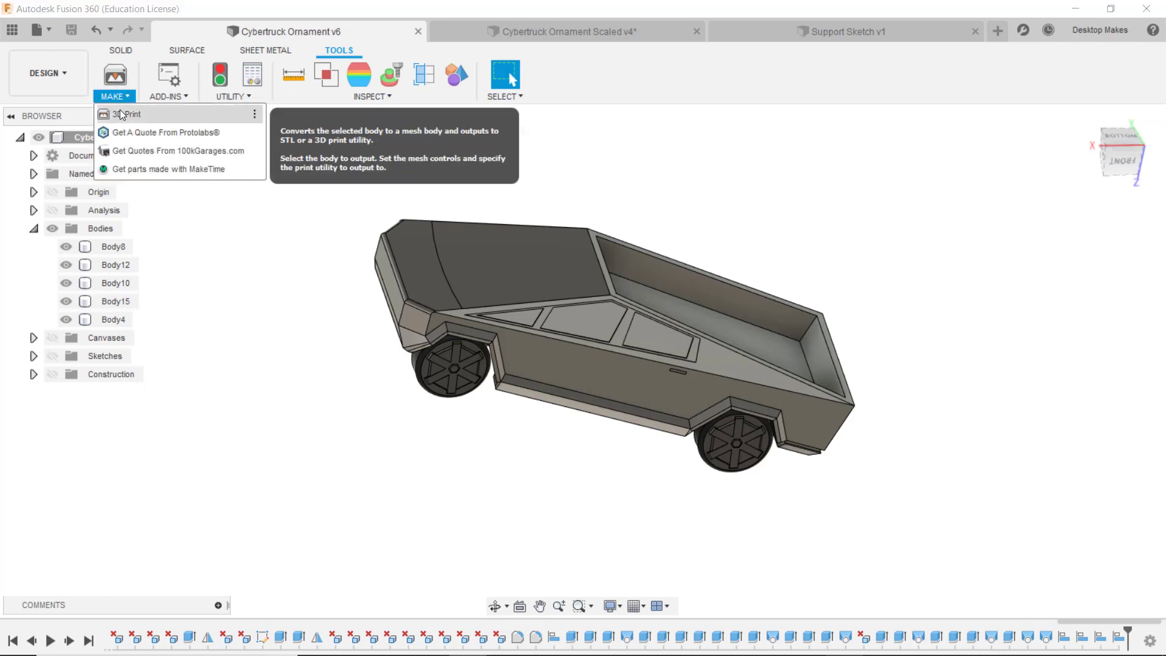
click(123, 112)
click(458, 258)
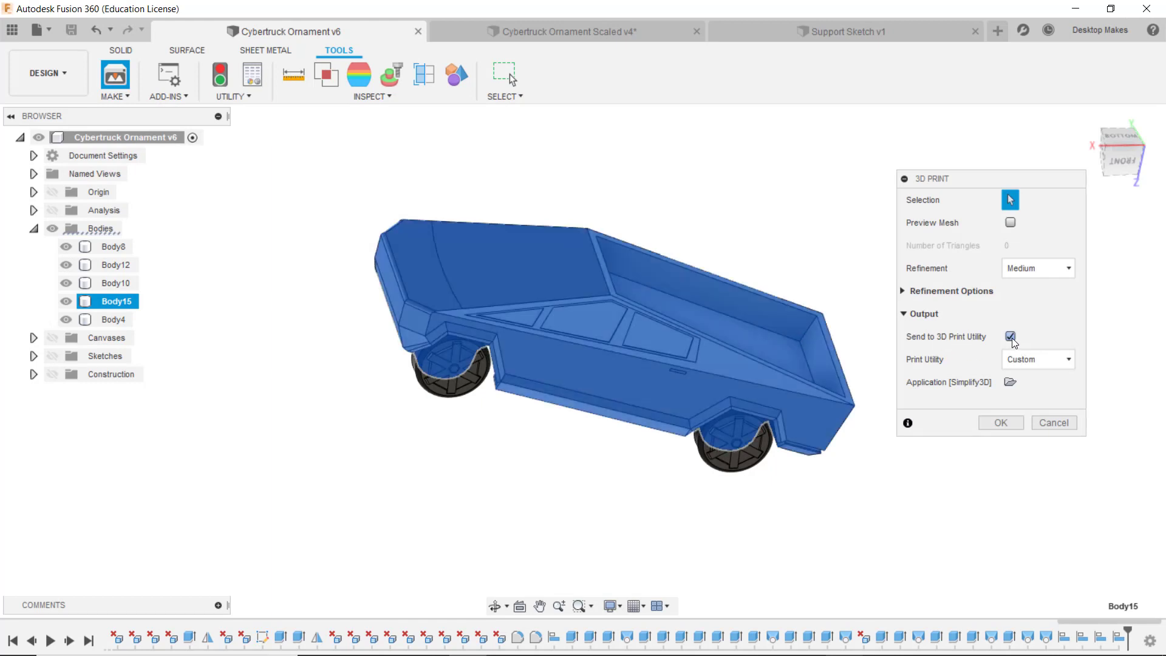
click(1011, 337)
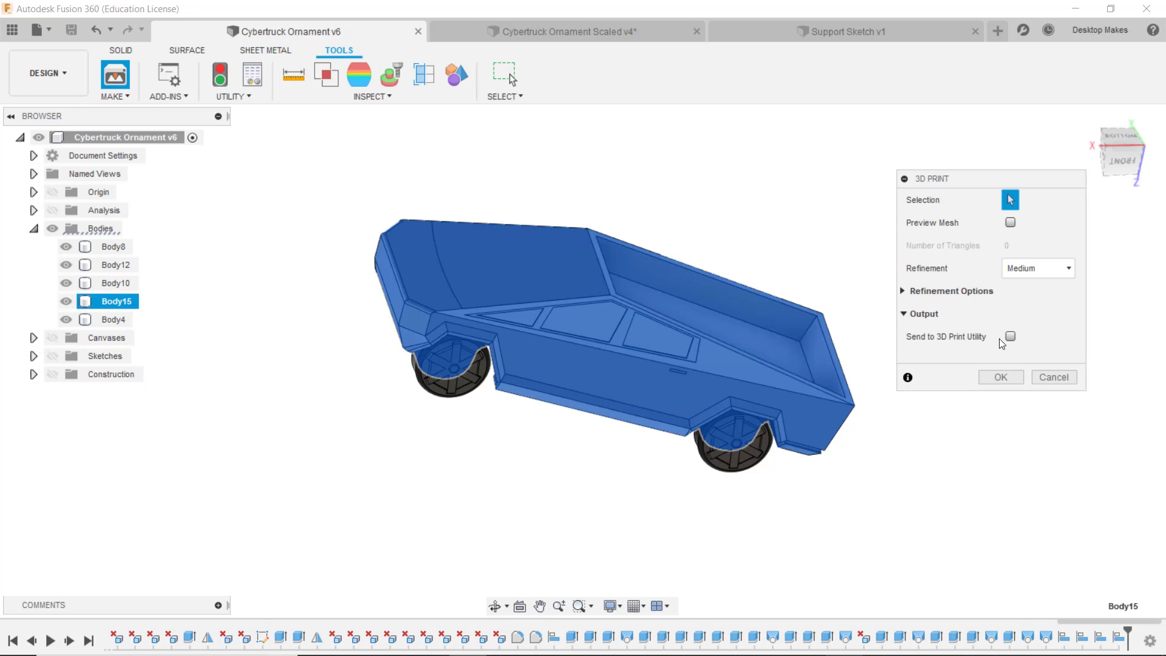
click(1011, 338)
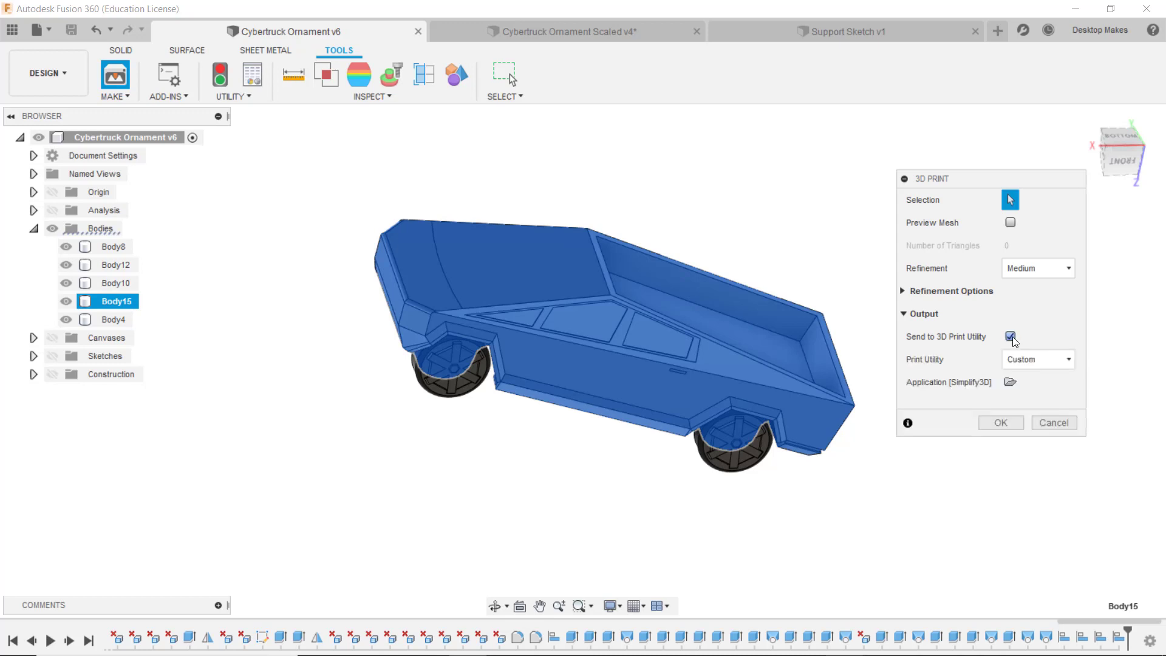
click(1021, 360)
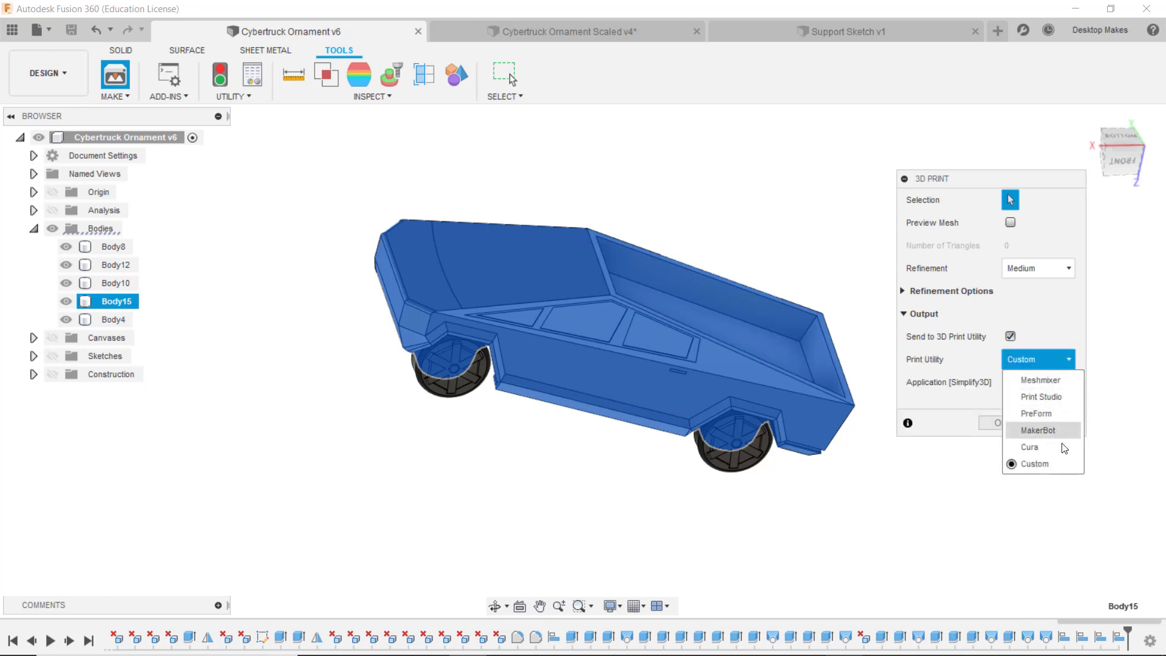
click(983, 379)
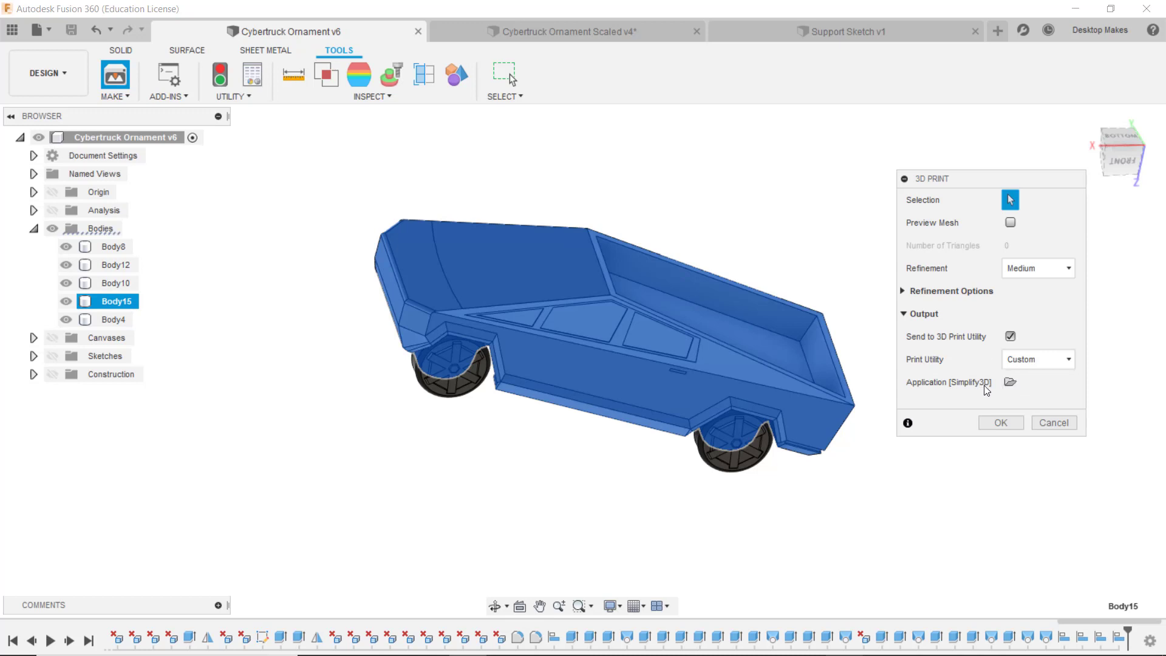
click(1002, 422)
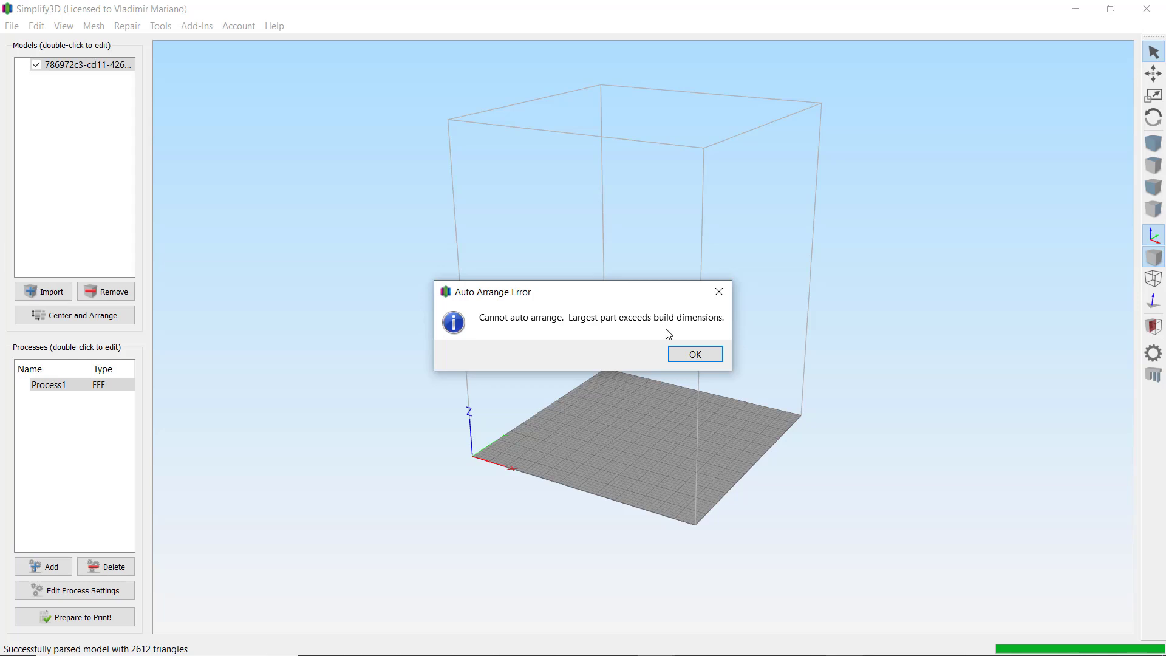
- Dismiss the Auto Arrange Error and zoom the build-volume view
click(697, 355)
scroll(698, 380, up, 3)
scroll(698, 381, down, 5)
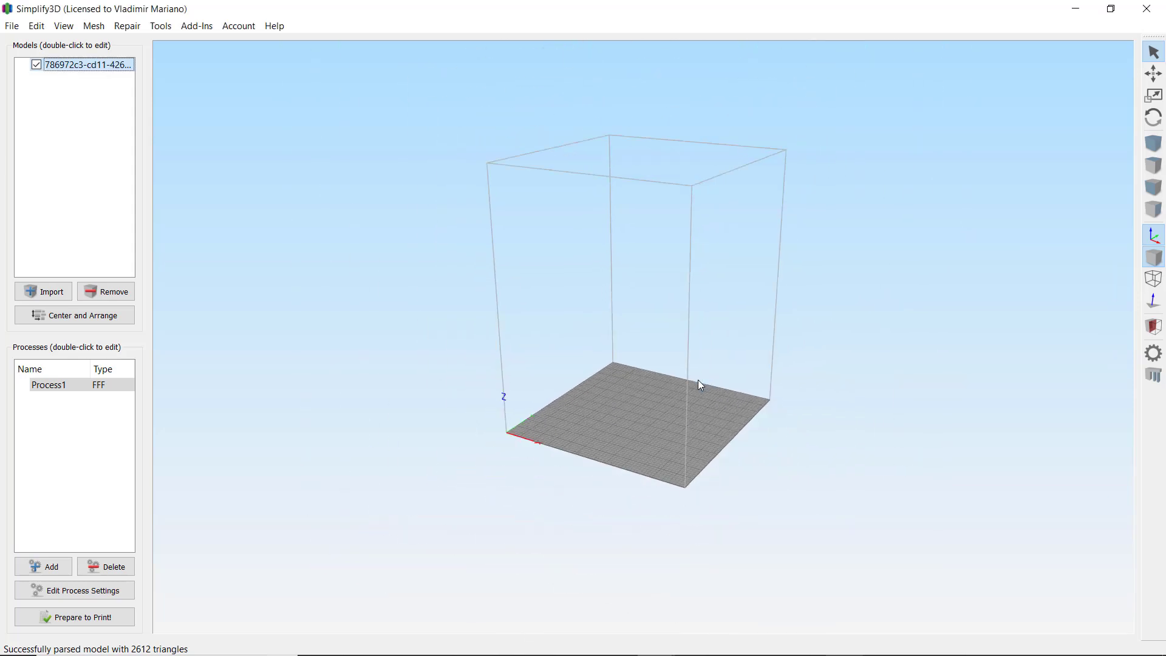
scroll(698, 381, up, 4)
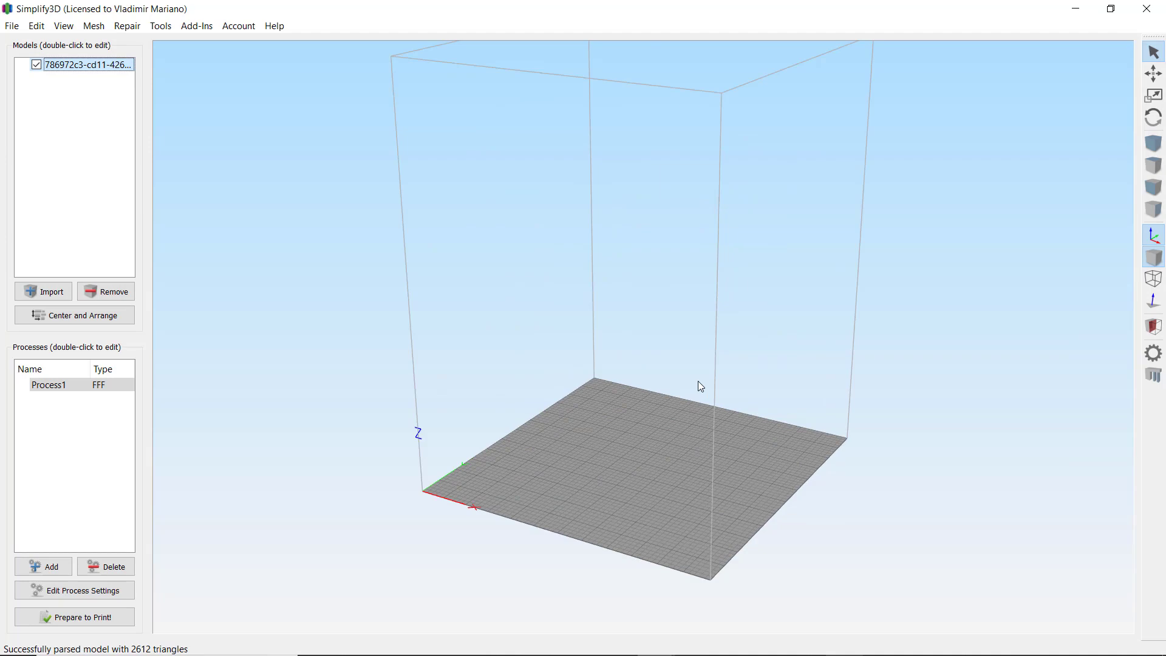
- Back in Fusion, scale the truck body uniformly by a factor of 0.016 with Modify > Scale
key(alt+Tab)
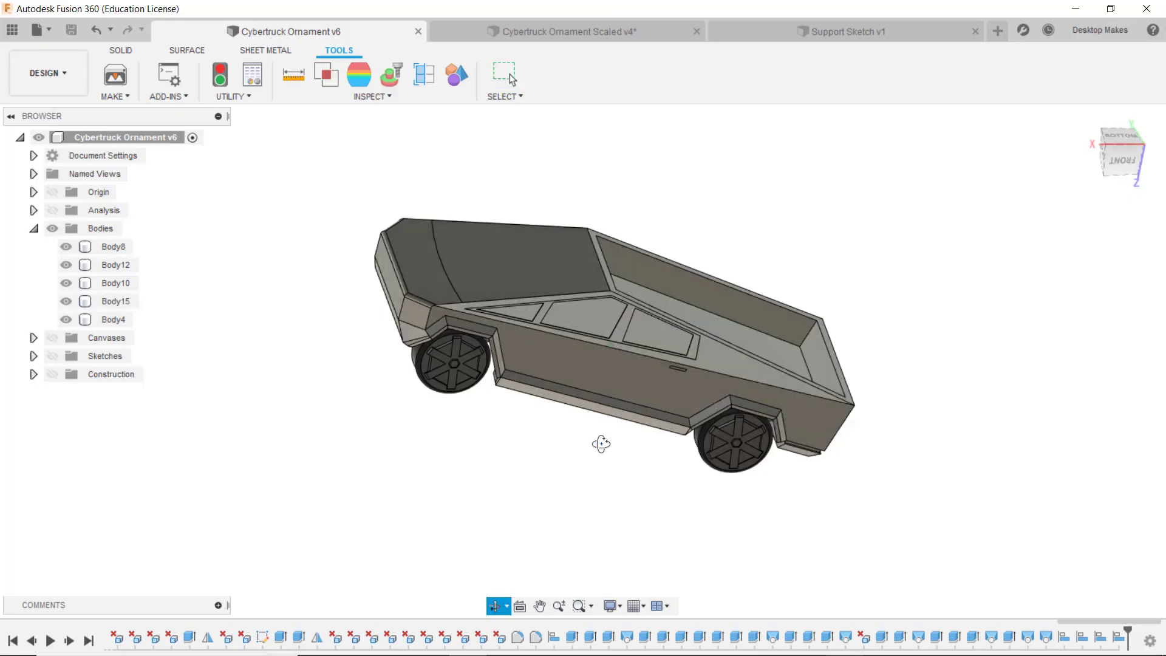
shift+middle_drag(601, 444, 601, 436)
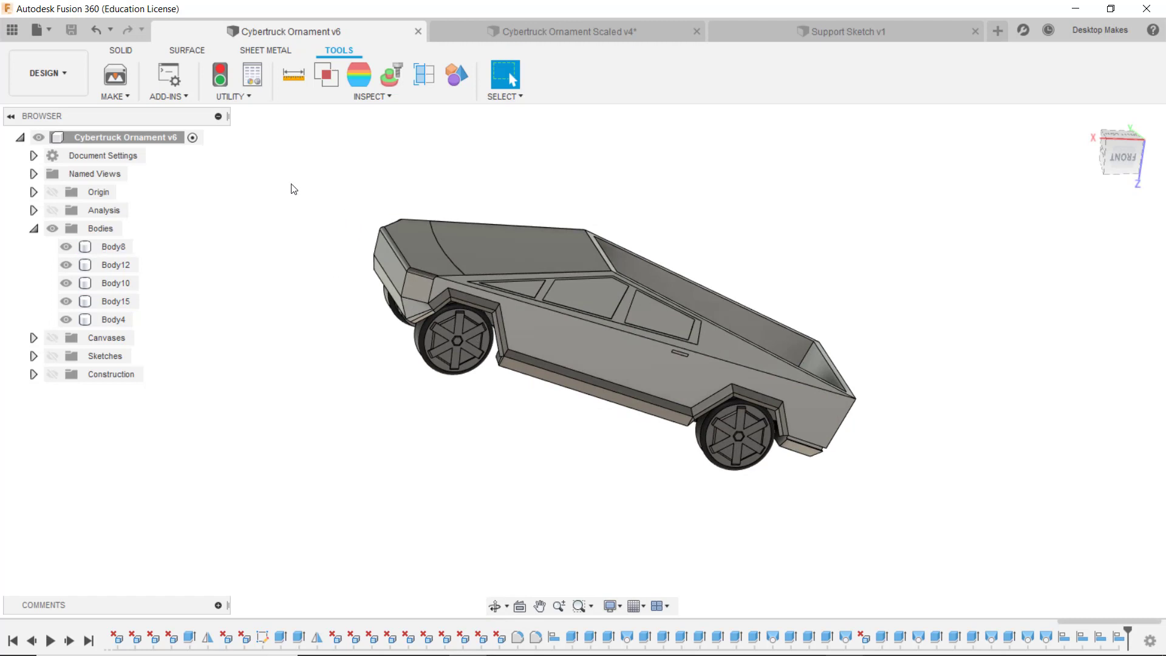
click(124, 49)
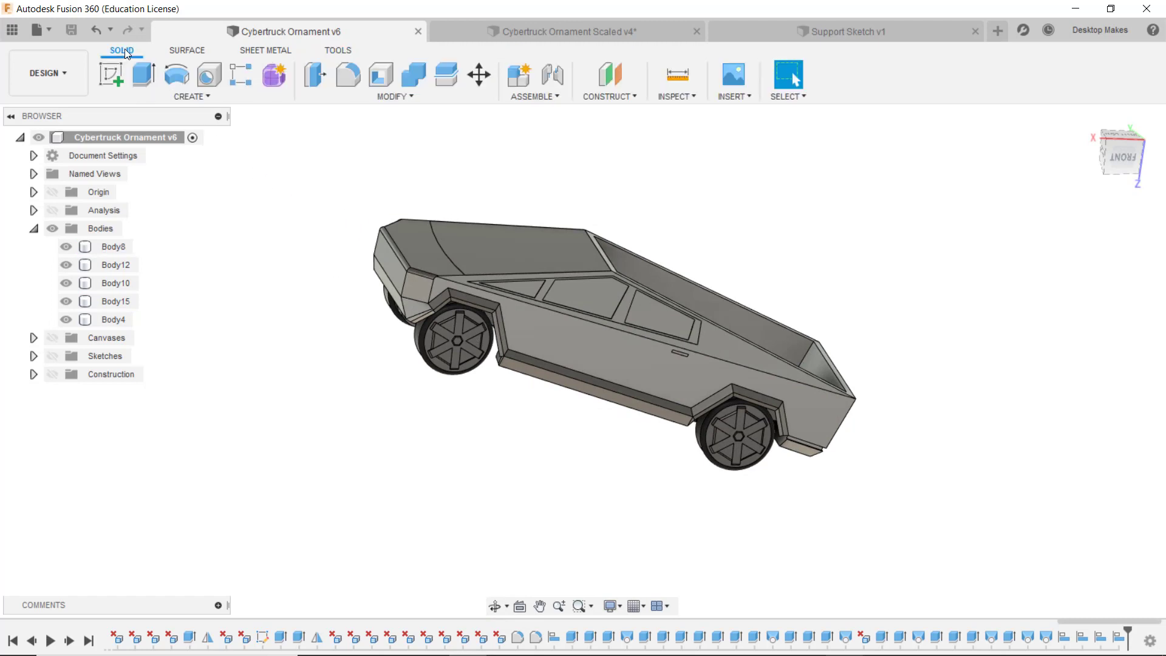
click(333, 99)
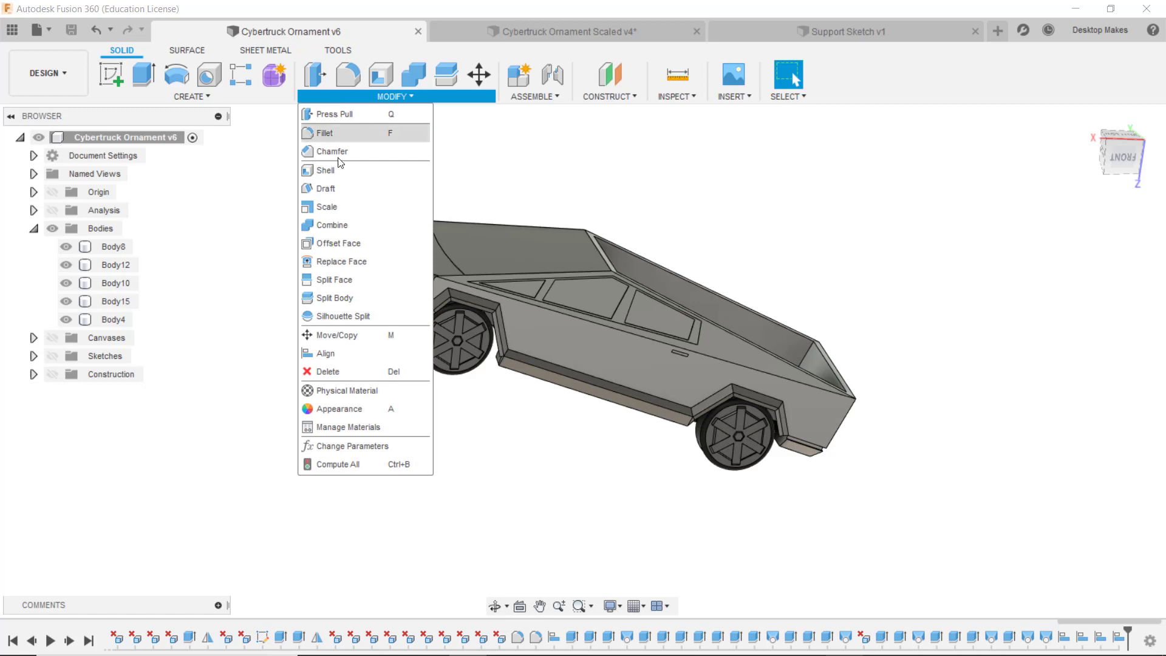
click(341, 206)
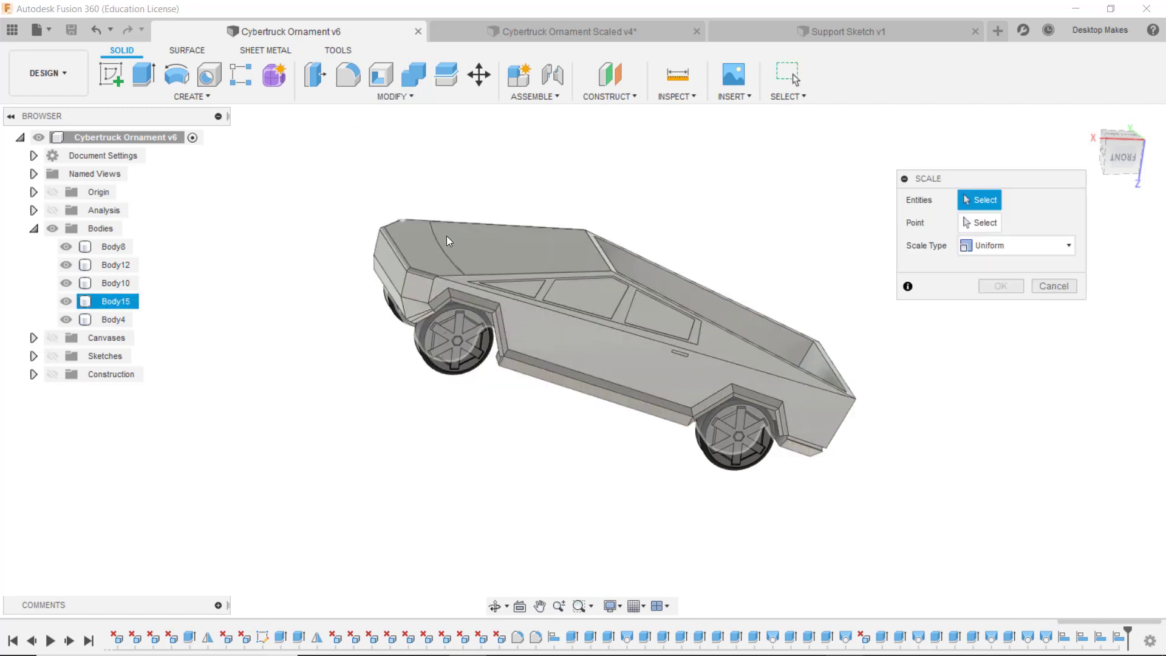
click(472, 250)
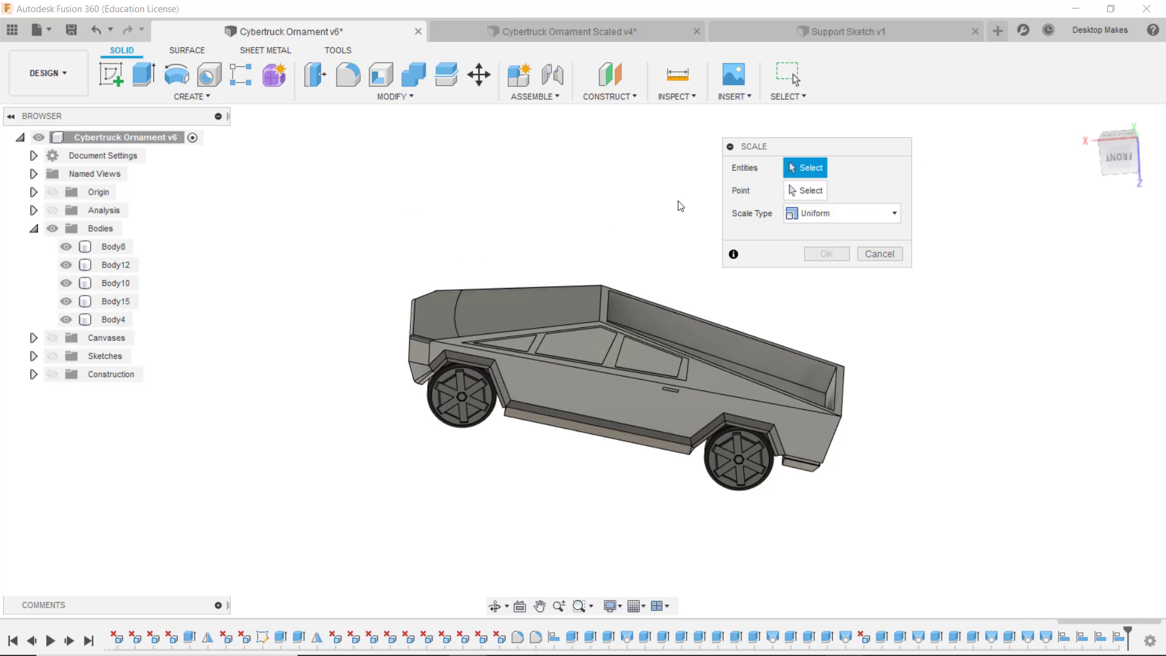
click(643, 333)
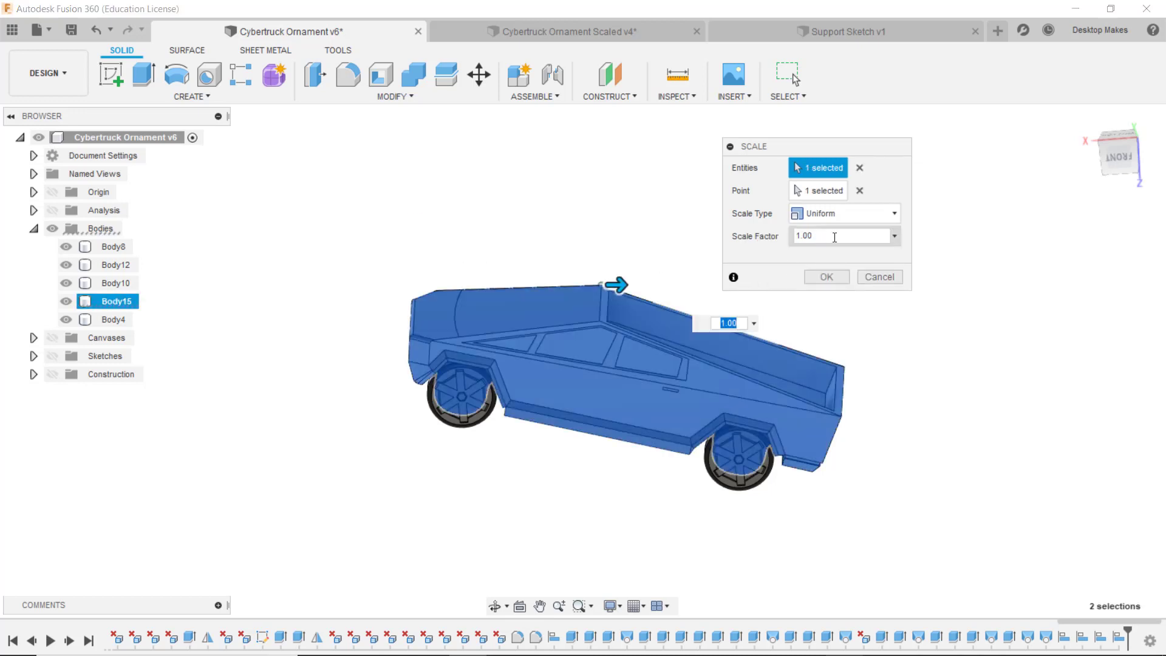
double_click(836, 236)
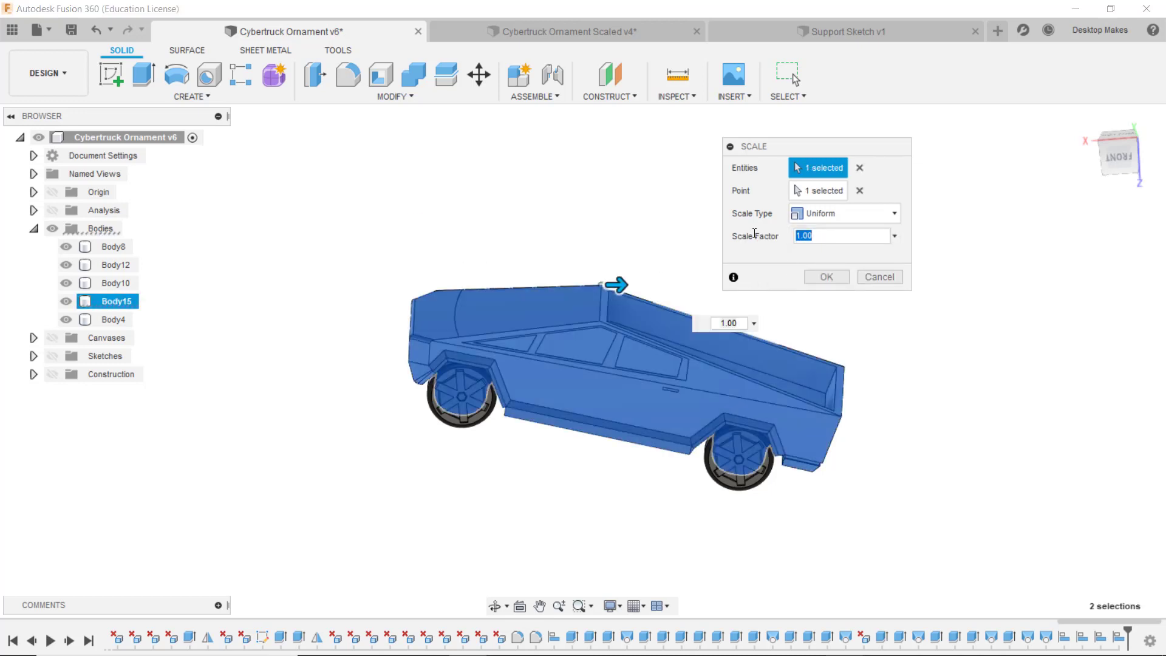
text(0.016)
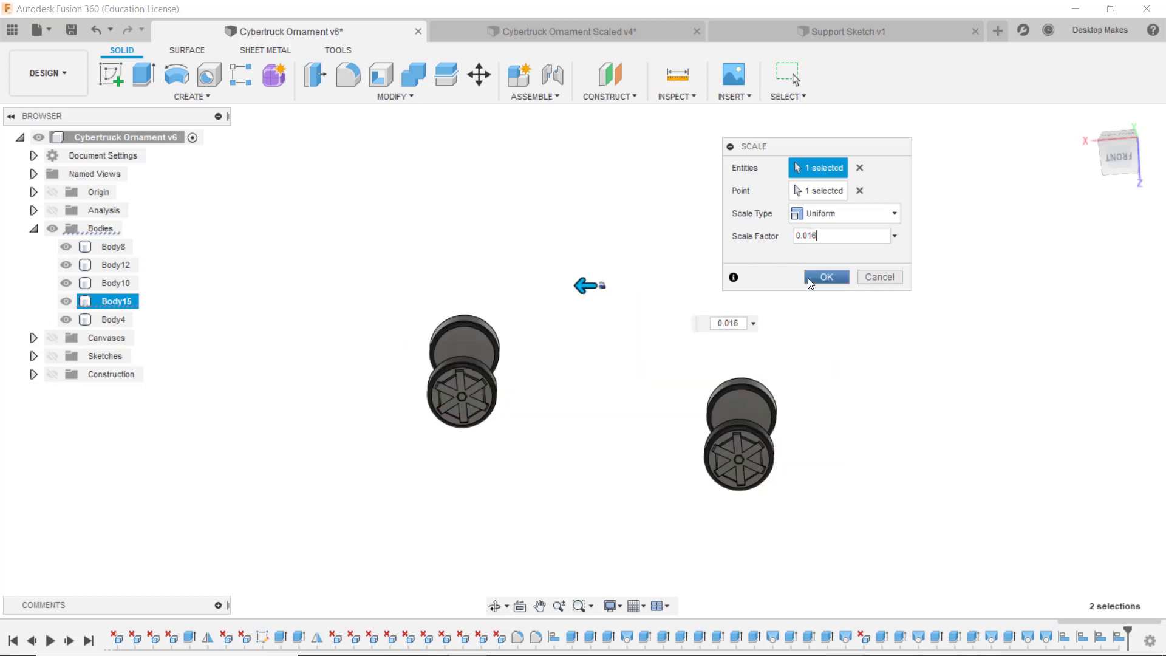
click(826, 277)
- Send the scaled Body15 to Simplify3D again through 3D Print
scroll(607, 297, up, 5)
scroll(595, 271, up, 10)
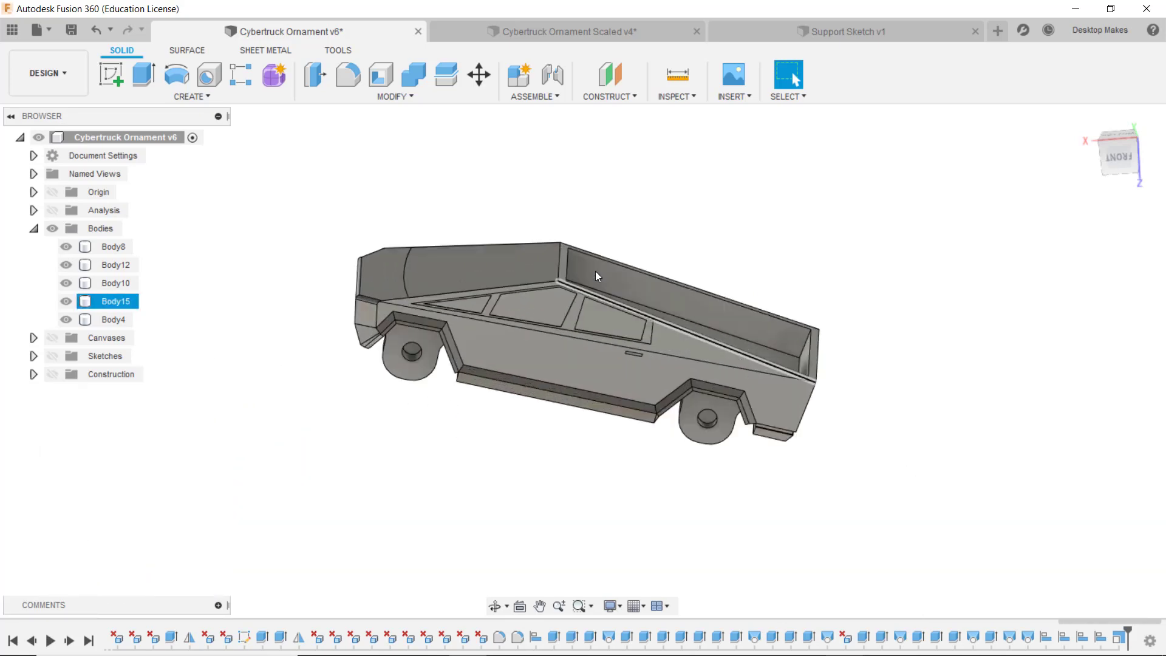
shift+middle_drag(667, 322, 669, 280)
drag(668, 280, 548, 263)
key(Escape)
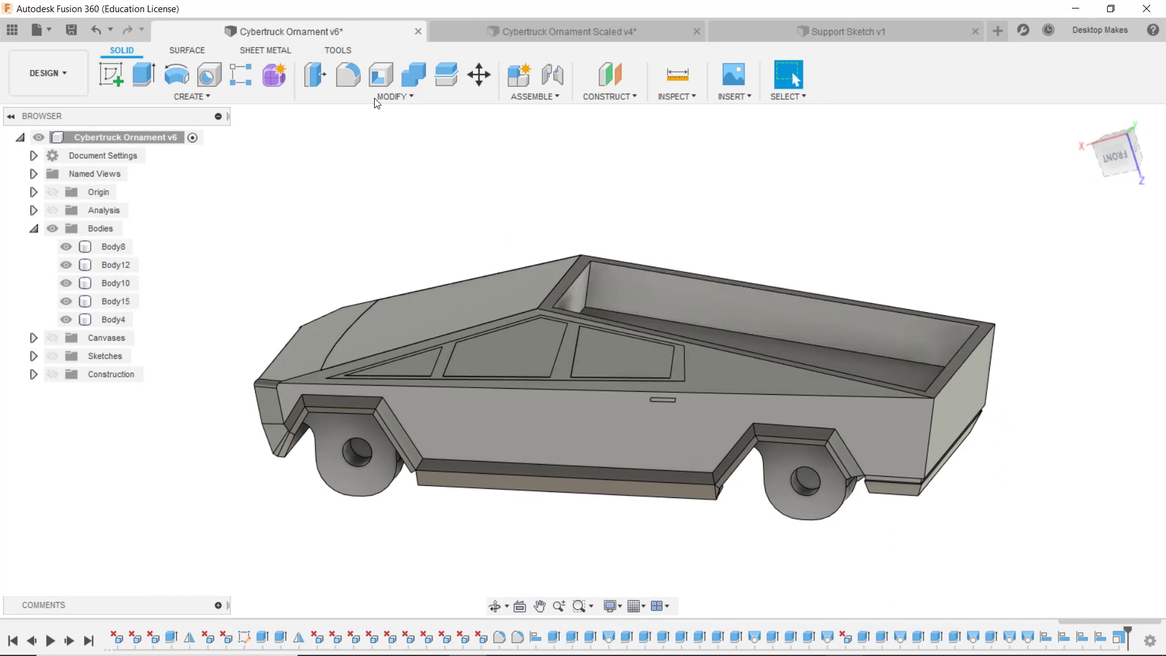
click(339, 50)
click(123, 72)
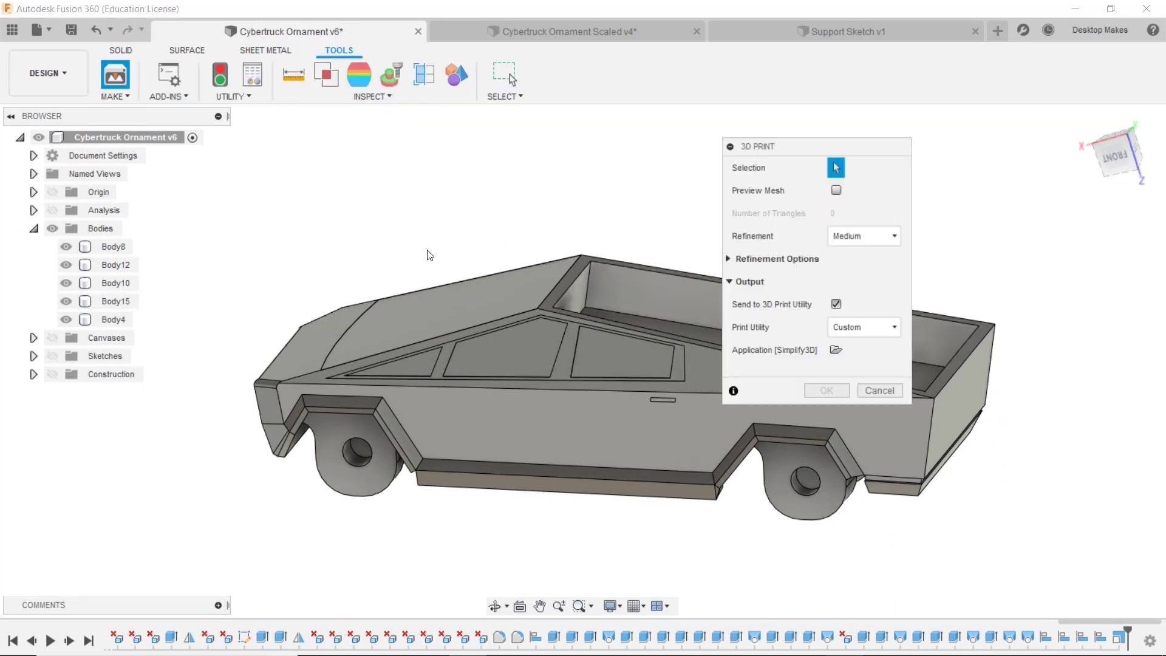
click(454, 286)
click(515, 362)
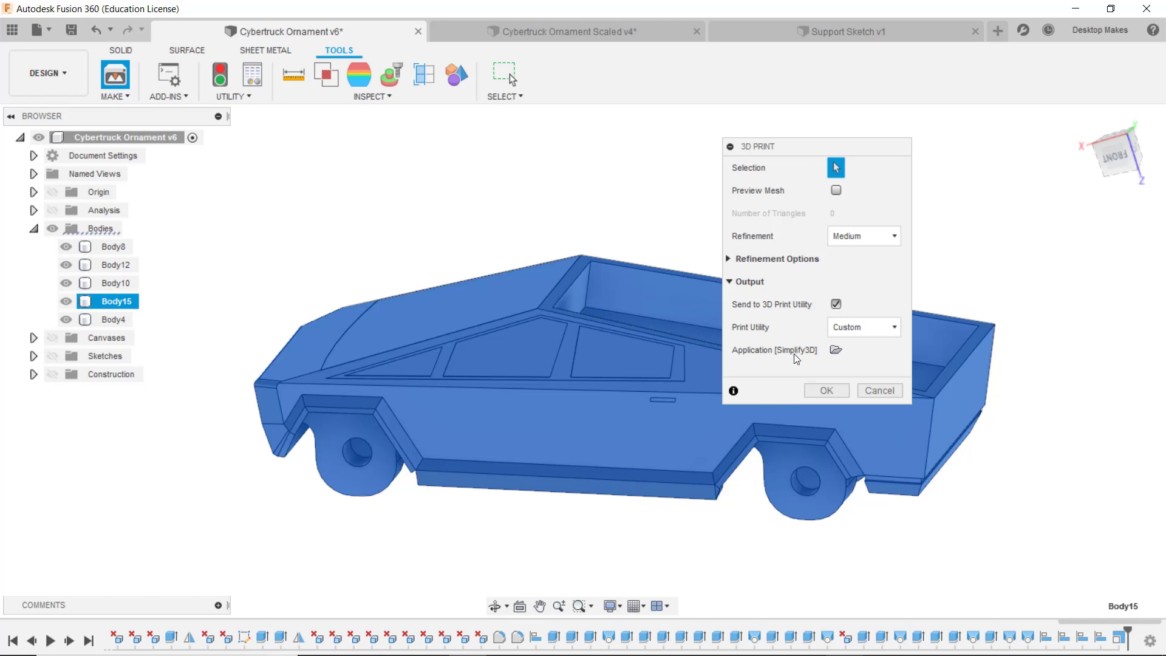
click(824, 390)
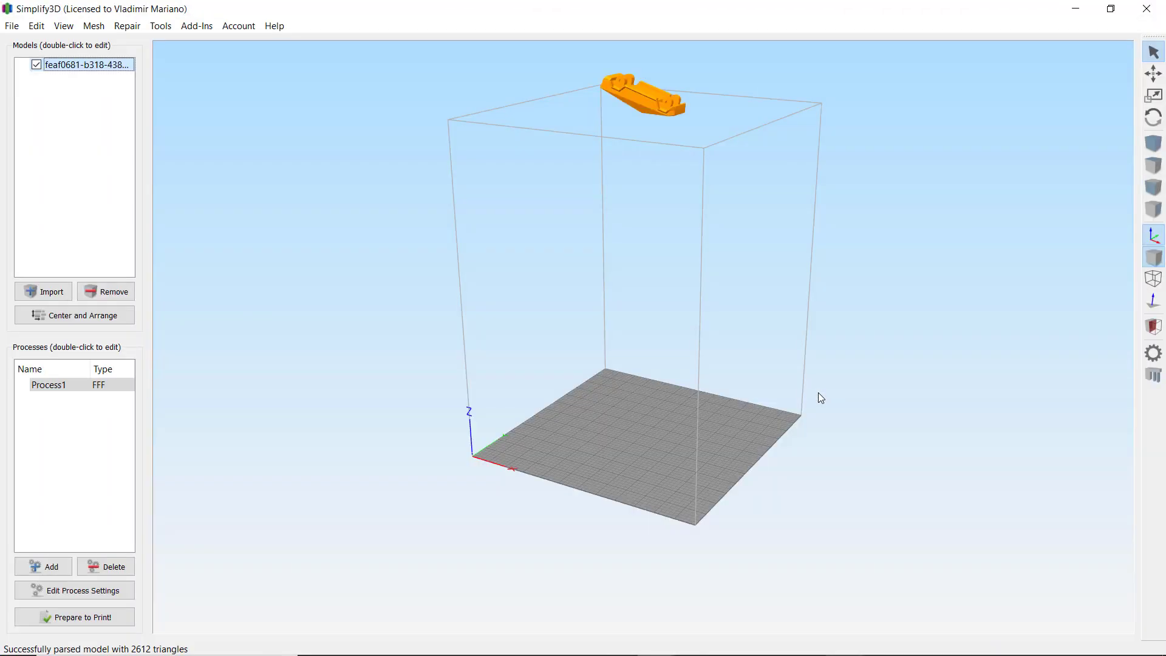
- Look over the orange truck on the build plate, then return to the Cybertruck Ornament Scaled v4 design
scroll(585, 428, up, 10)
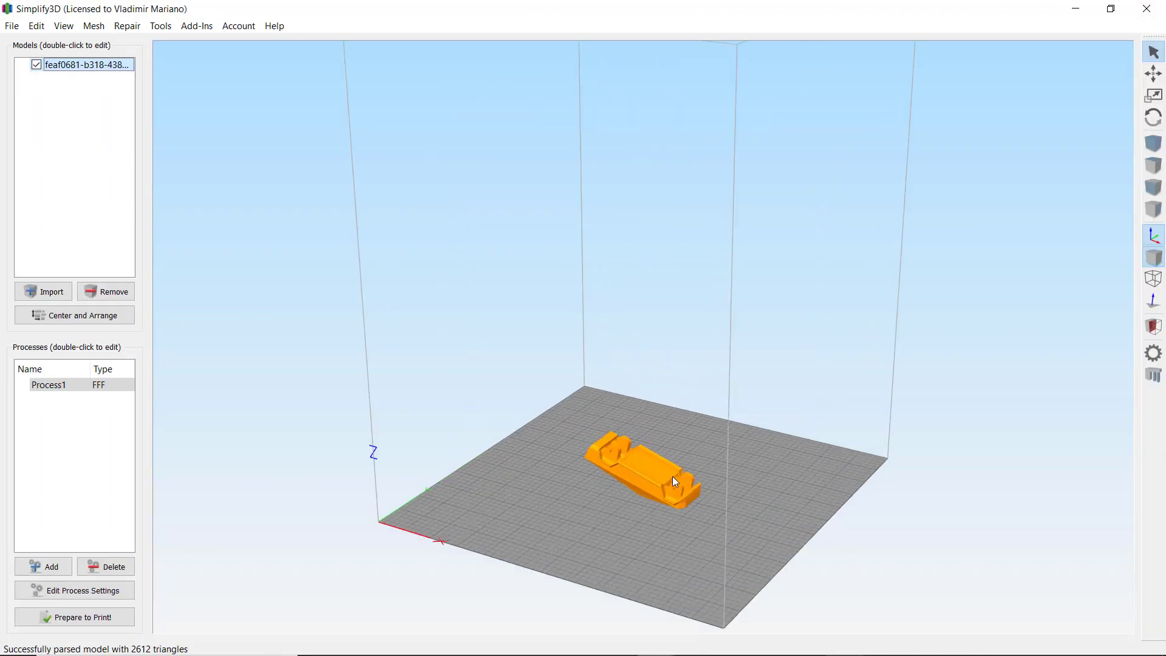
drag(708, 472, 864, 411)
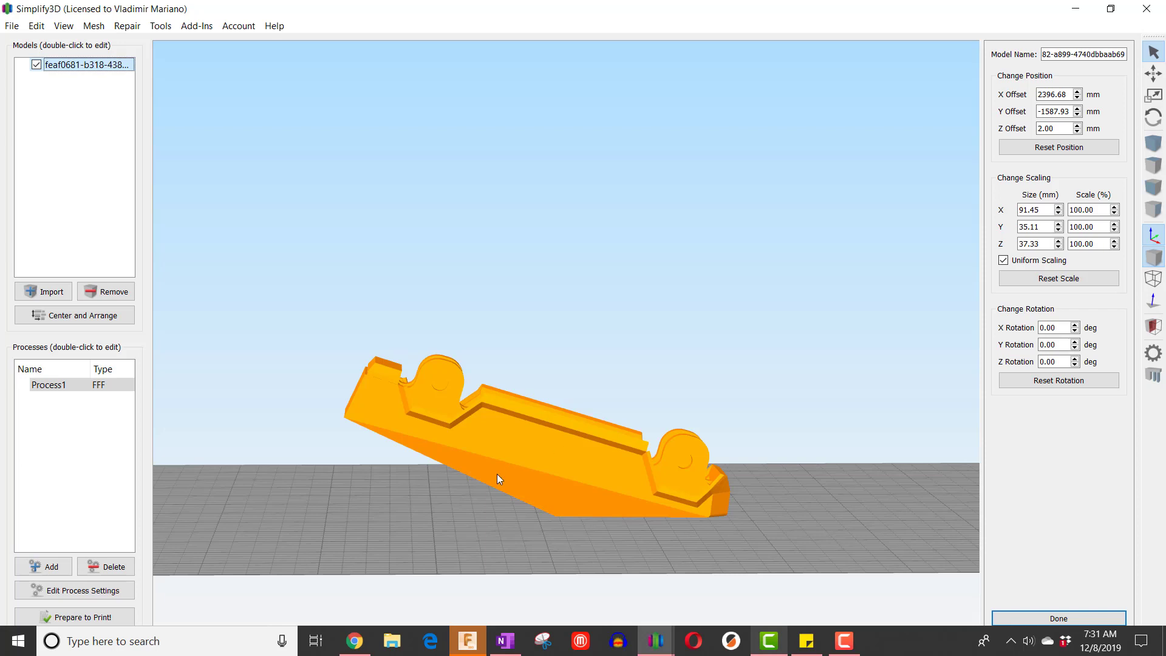
click(469, 643)
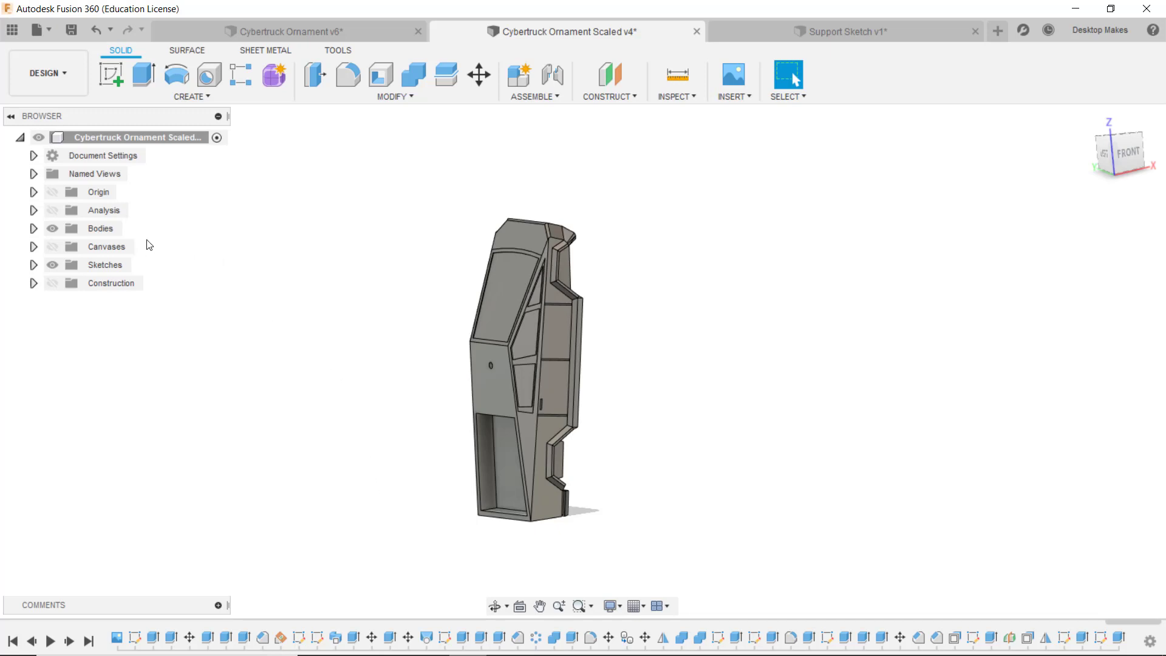
- Show the origin and align the truck's flat face to the XY plane, flipped
click(52, 192)
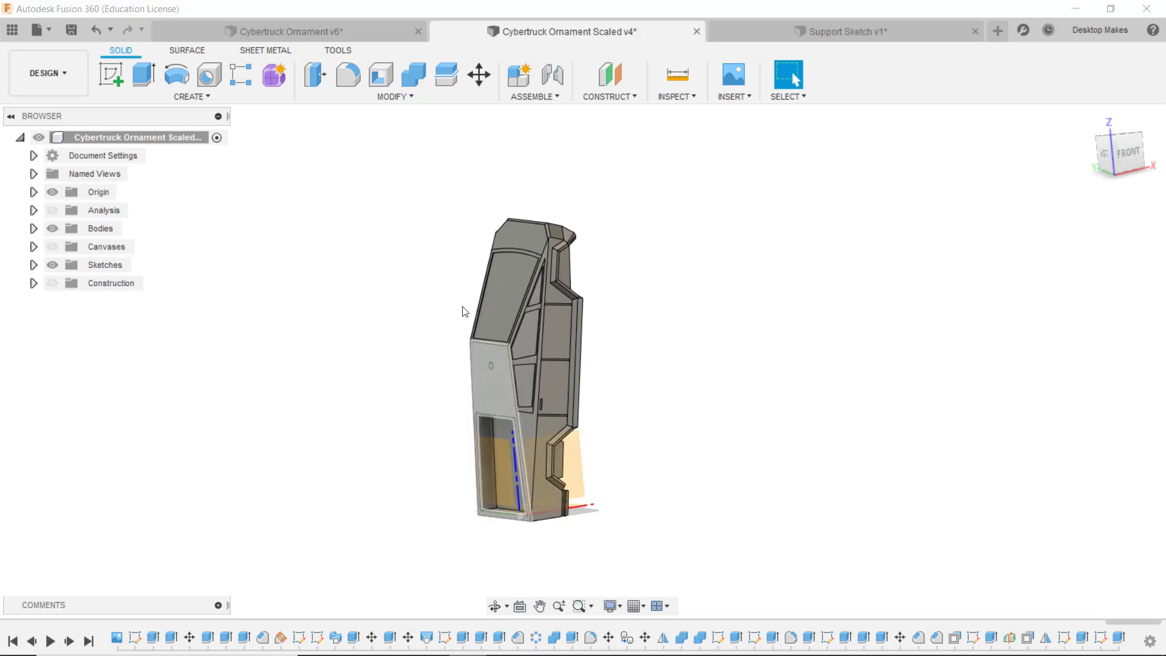
click(392, 96)
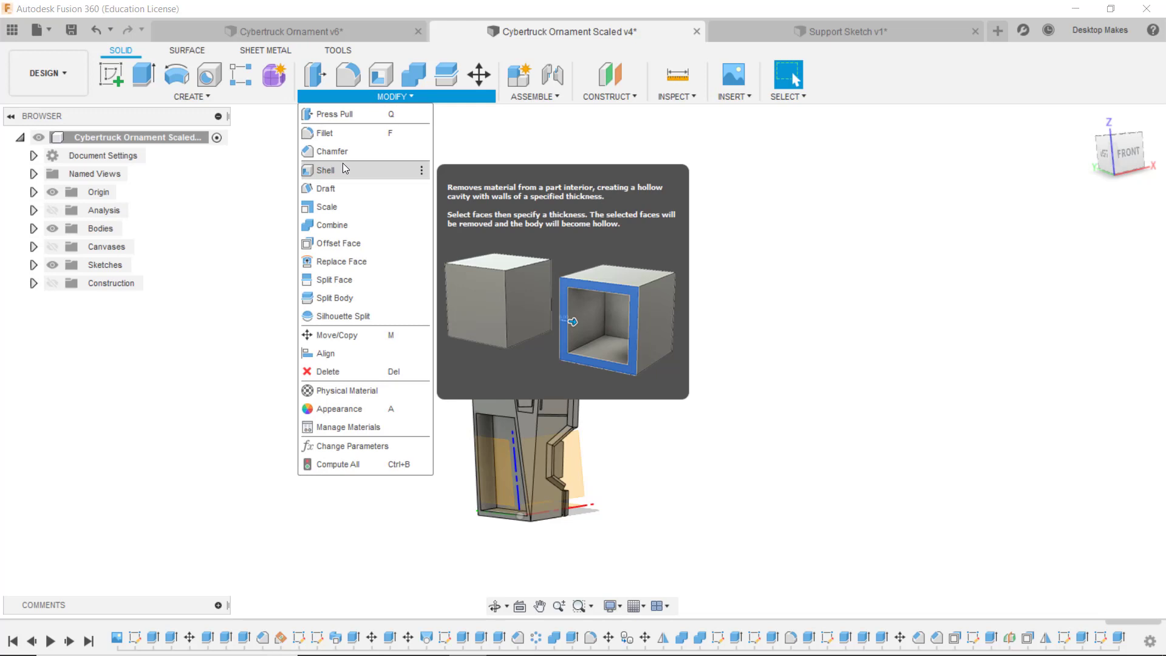
click(361, 355)
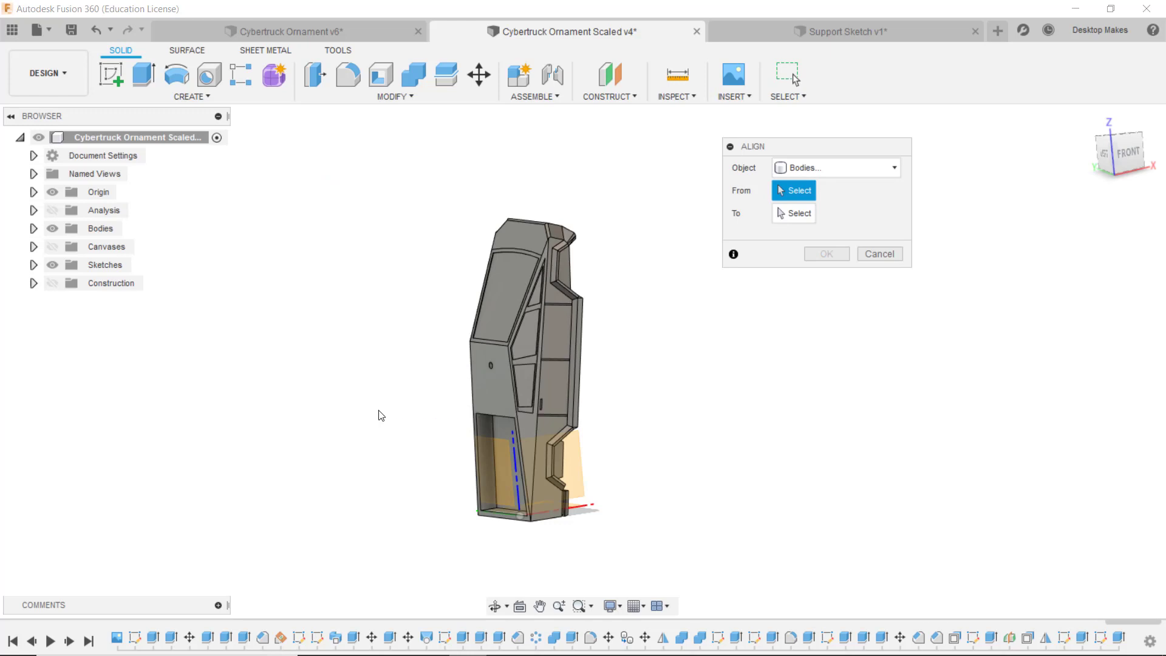
click(497, 387)
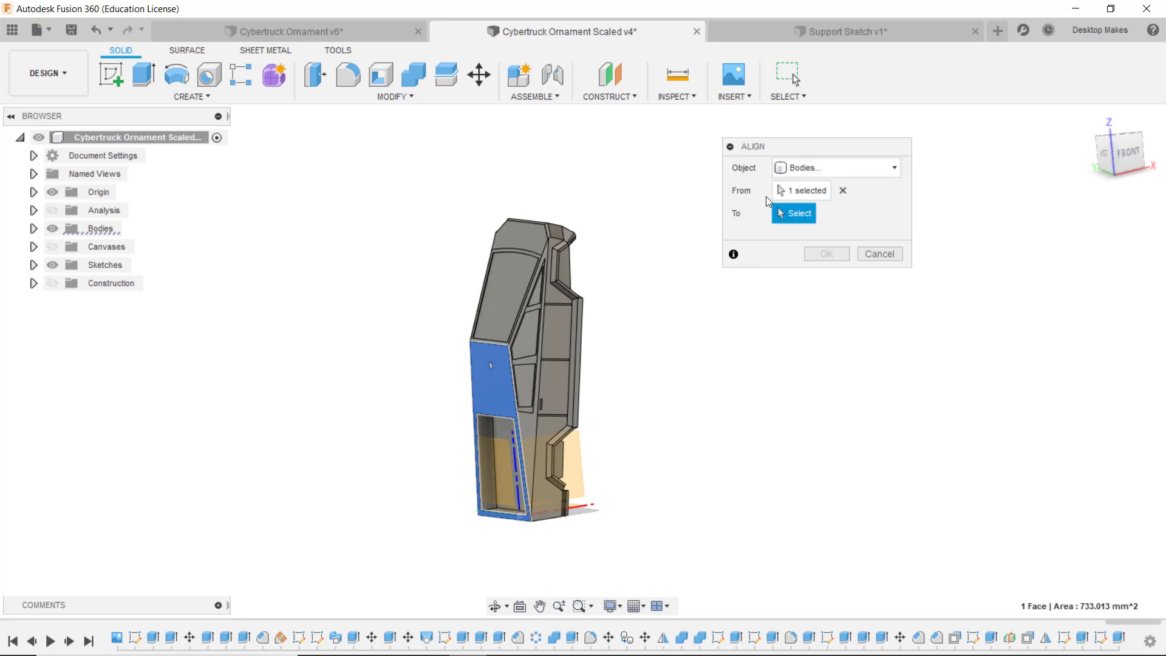
shift+middle_drag(727, 377, 665, 424)
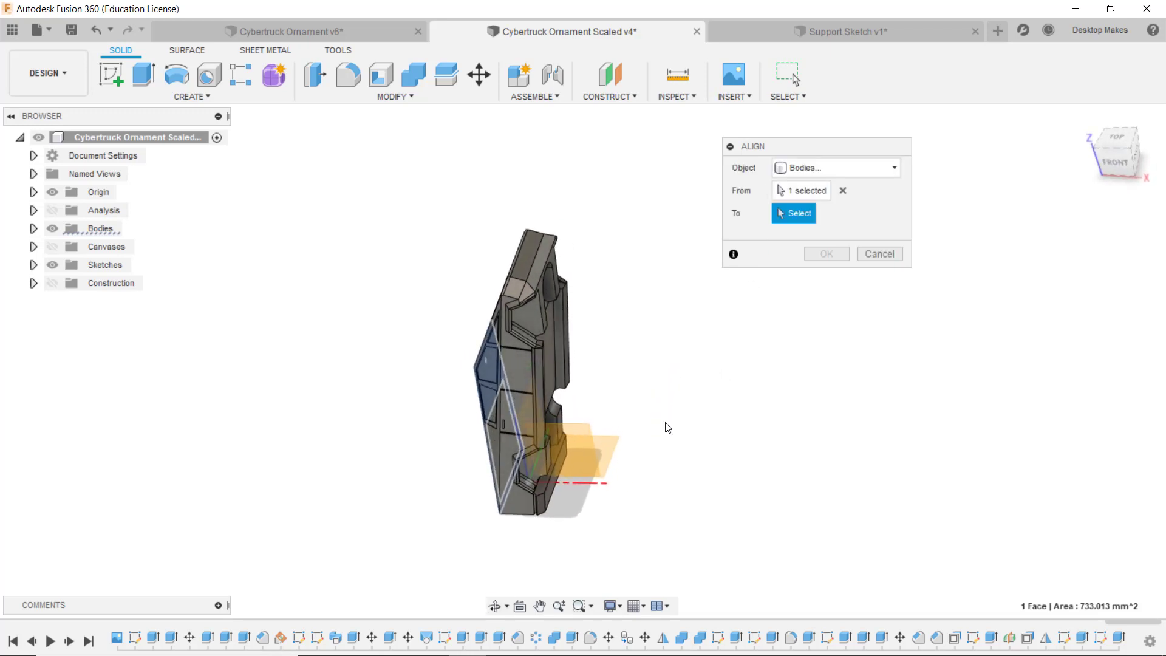
click(618, 449)
shift+middle_drag(669, 523, 696, 411)
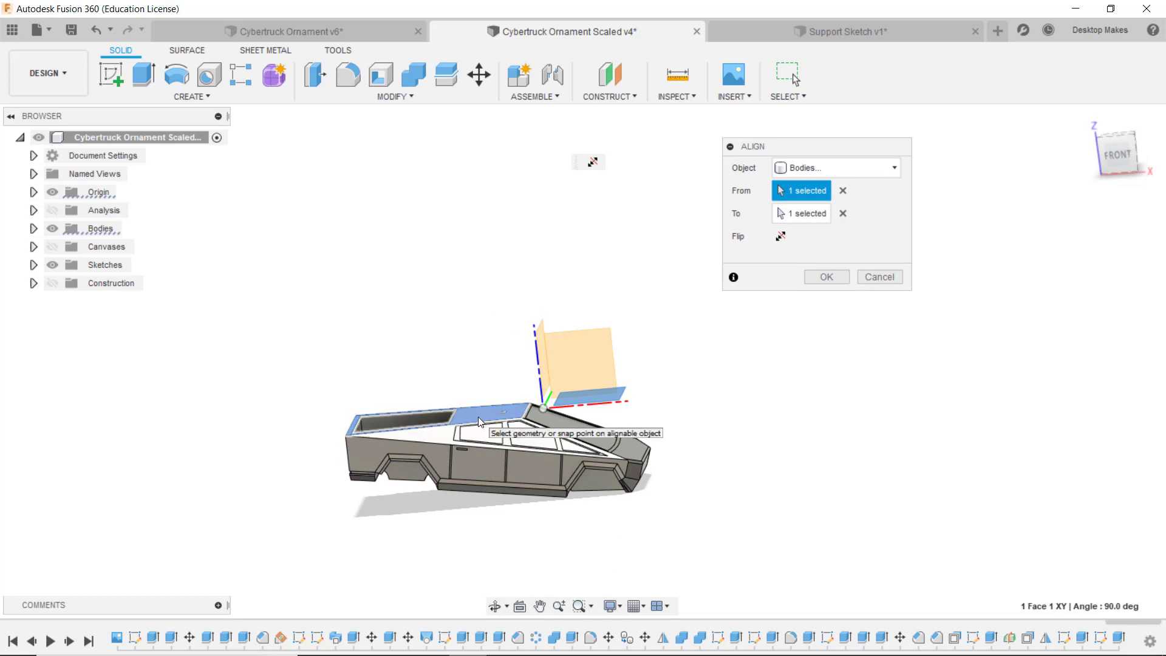
scroll(480, 417, up, 3)
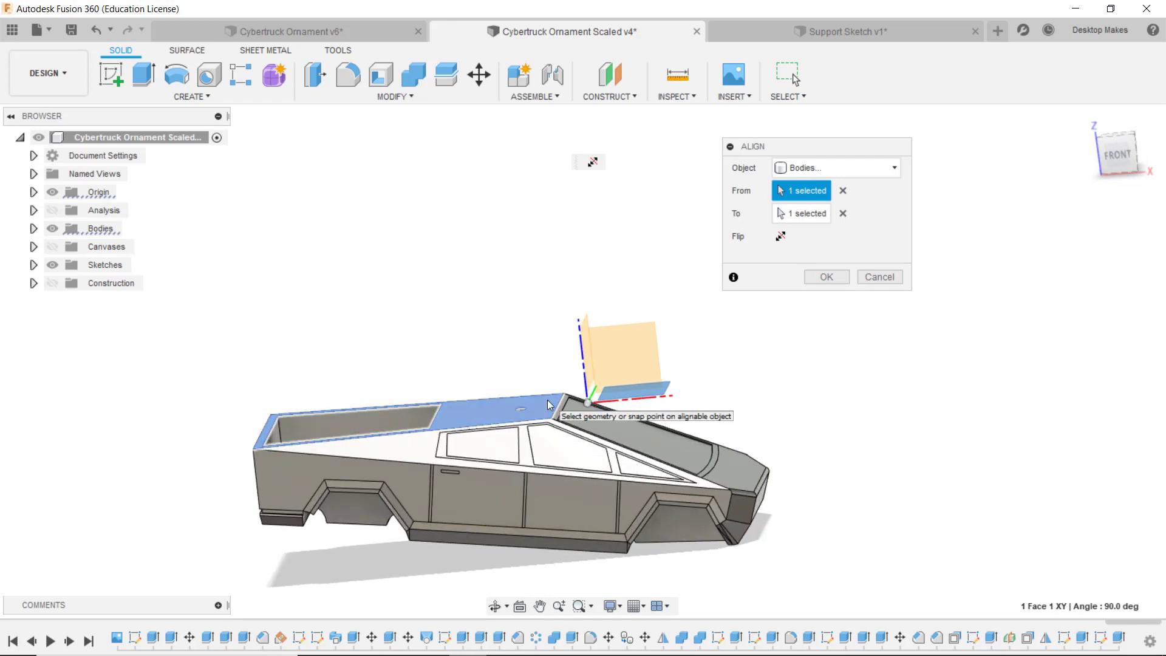
click(780, 237)
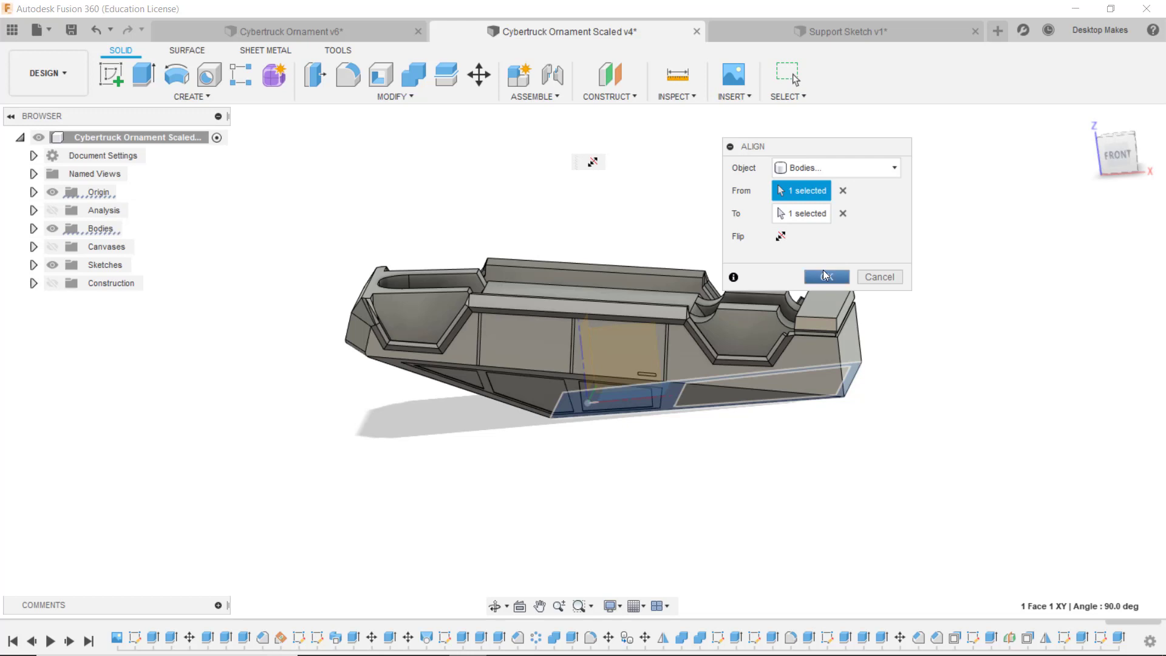
- Apply the alignment, toggle the body's visibility to check the XY plane, and view from the front
click(825, 276)
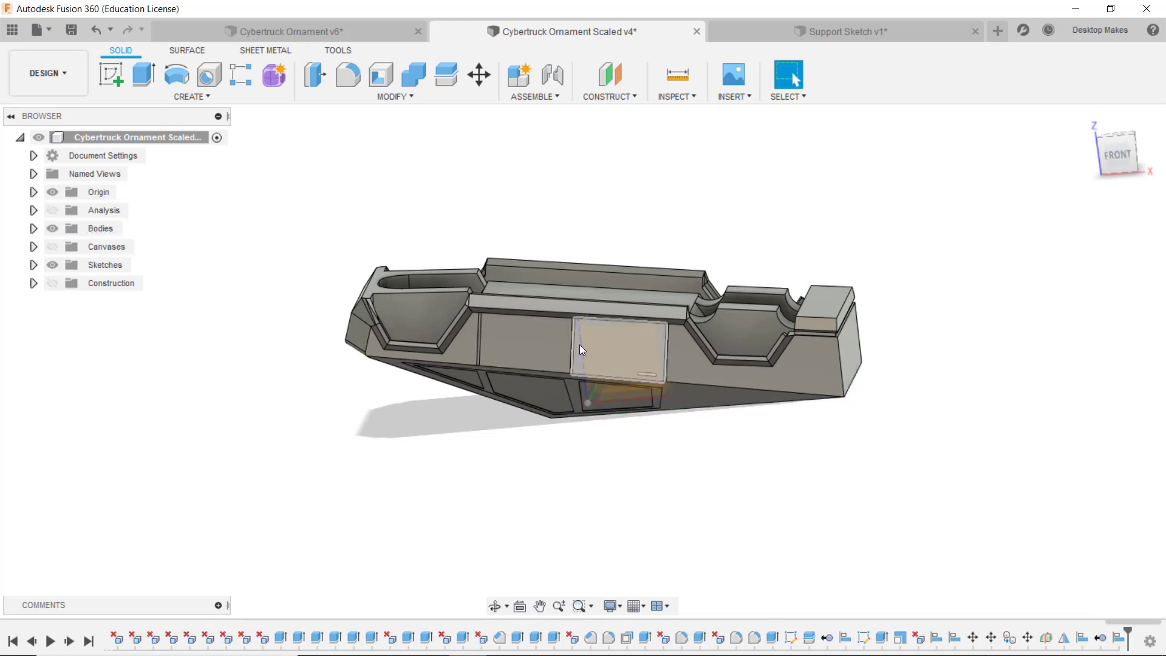
click(52, 229)
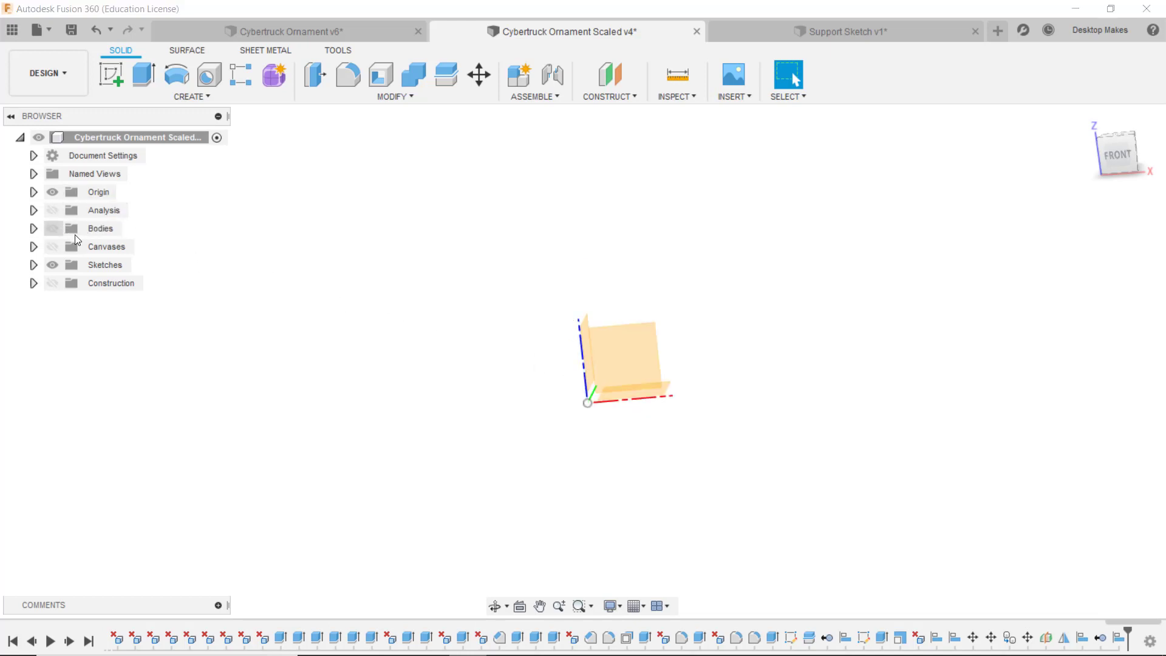
click(53, 228)
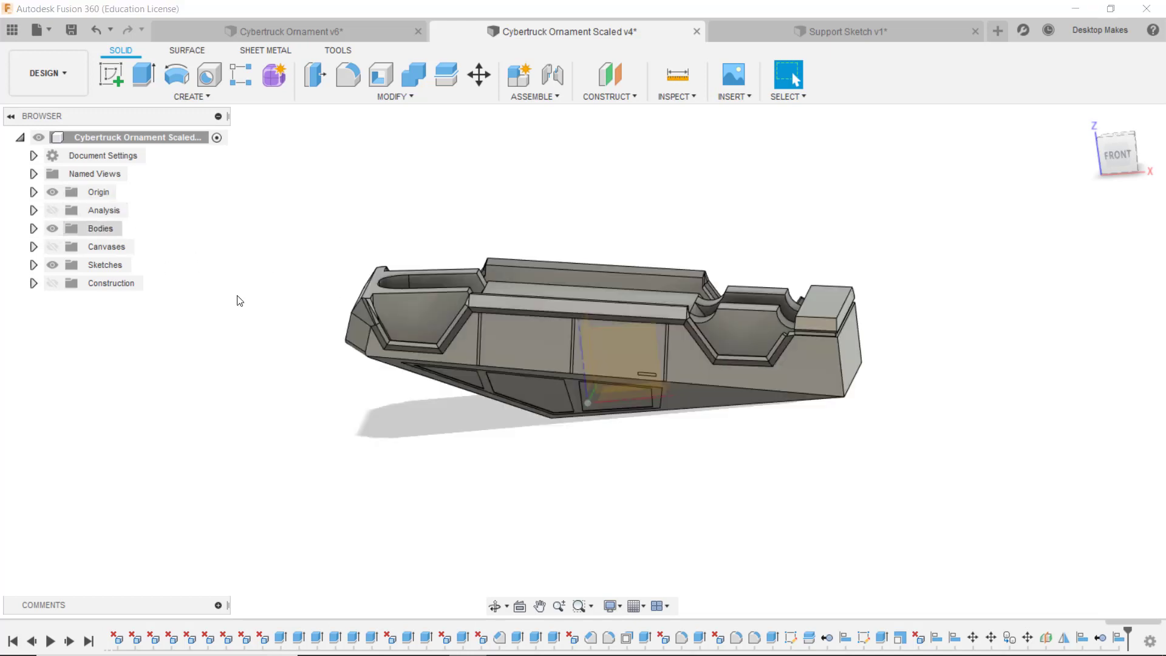
click(1115, 153)
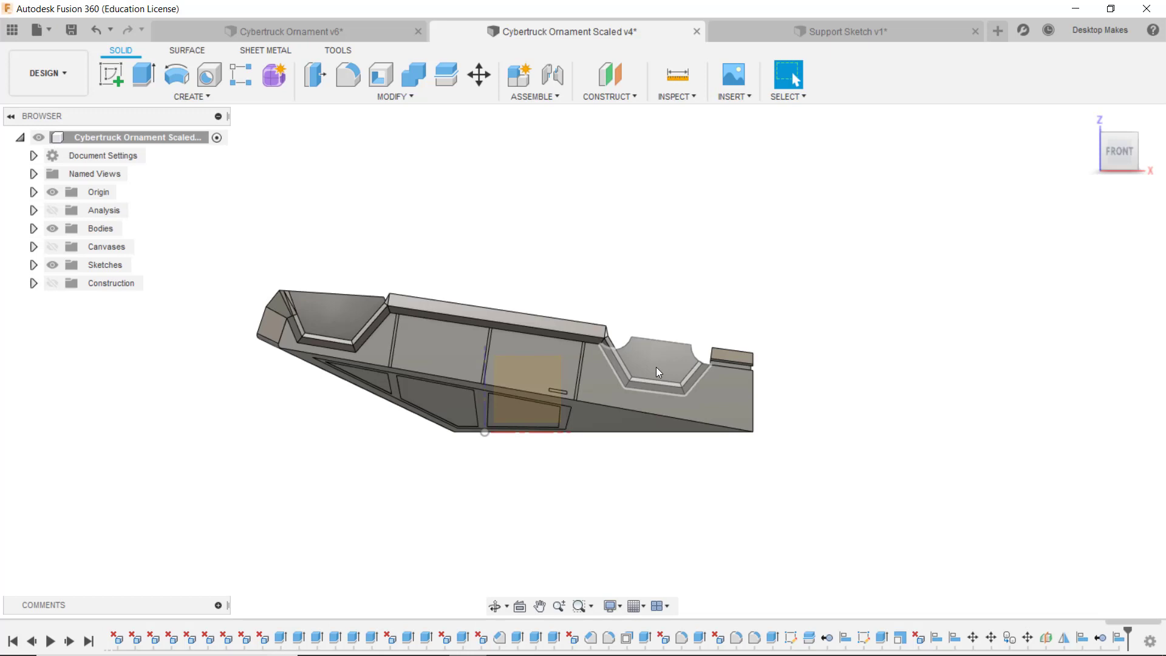
shift+middle_drag(656, 367, 866, 442)
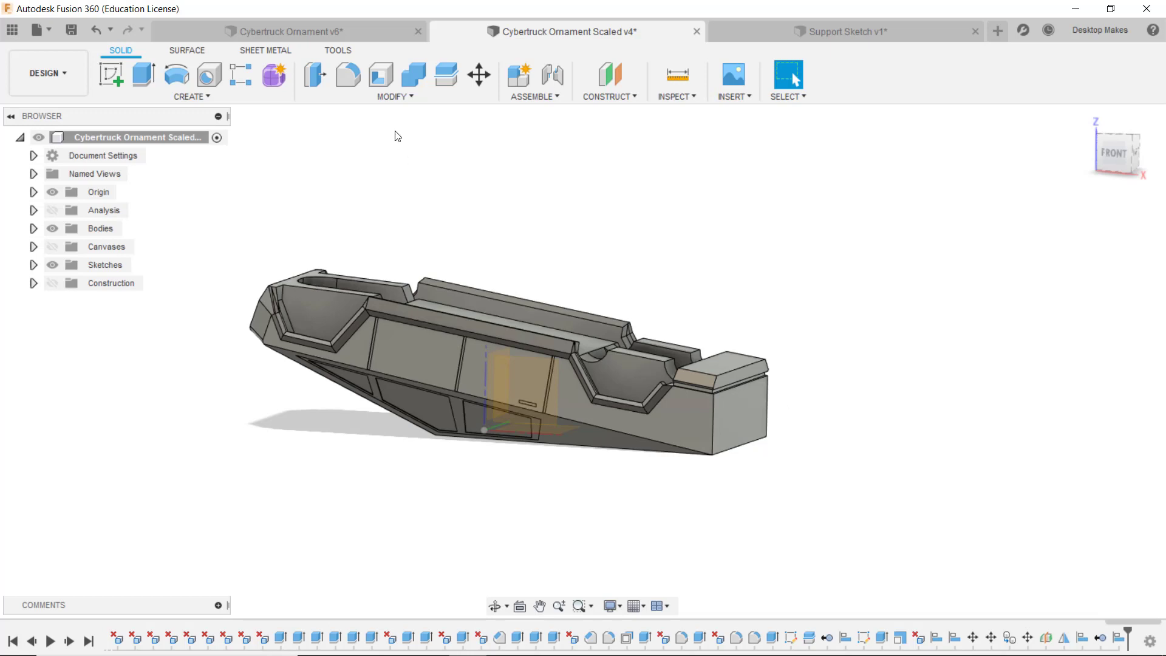
- Align the truck's rear end face to Origin XY, flipped, so it stands upright
click(390, 99)
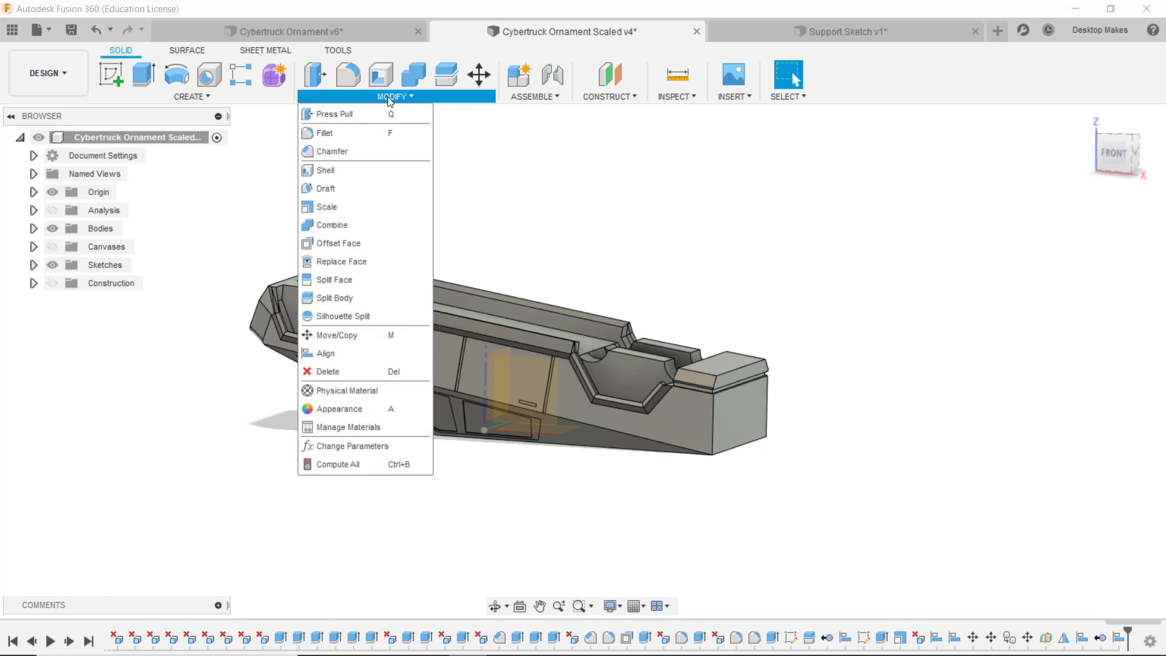
click(354, 353)
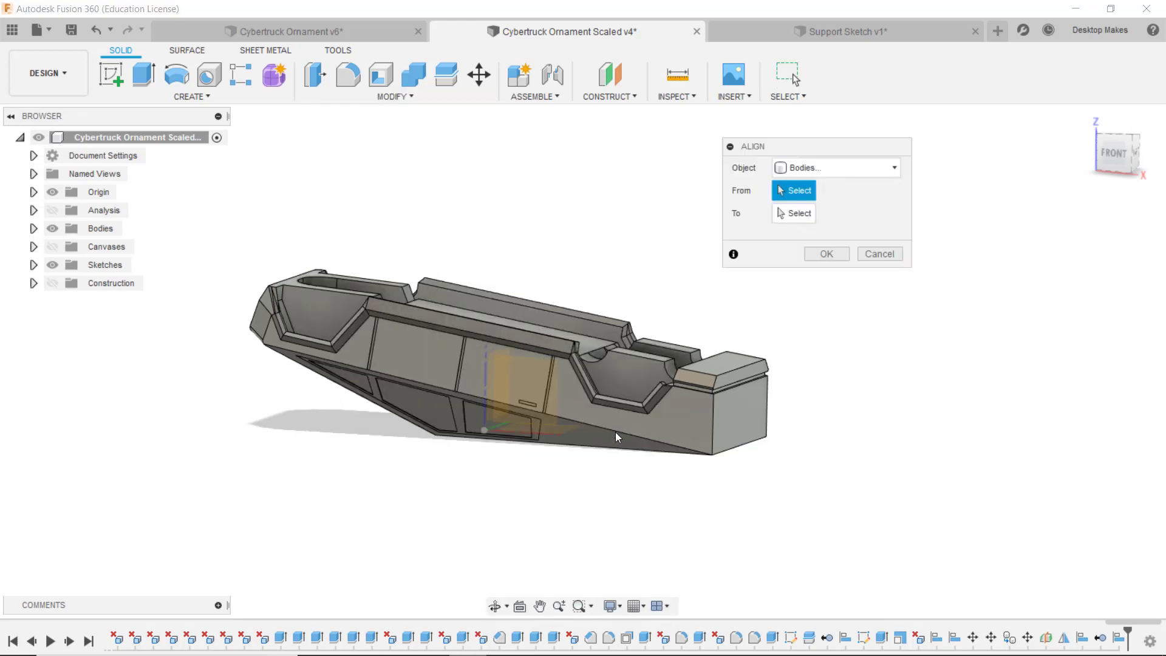
click(728, 435)
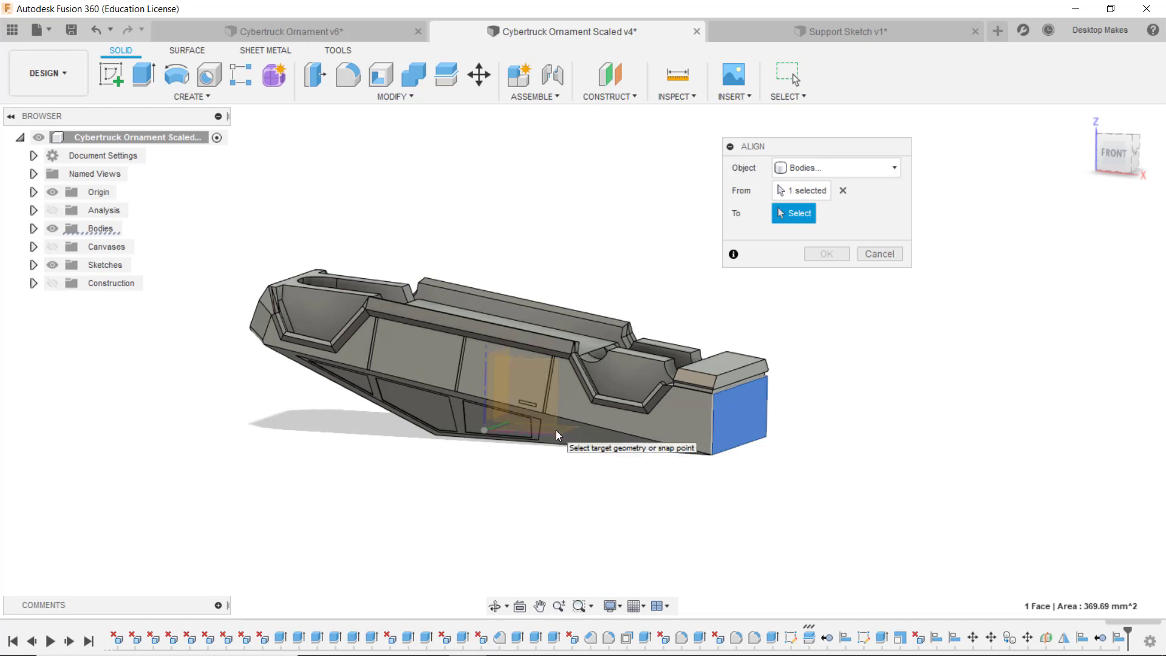
click(34, 192)
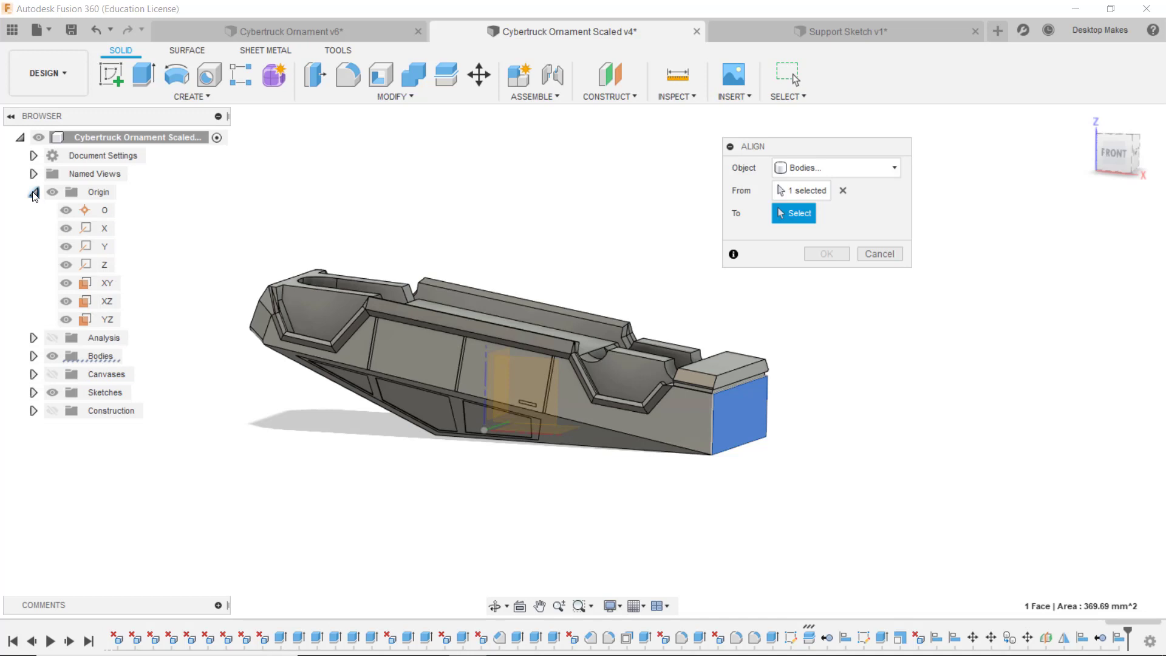
click(105, 285)
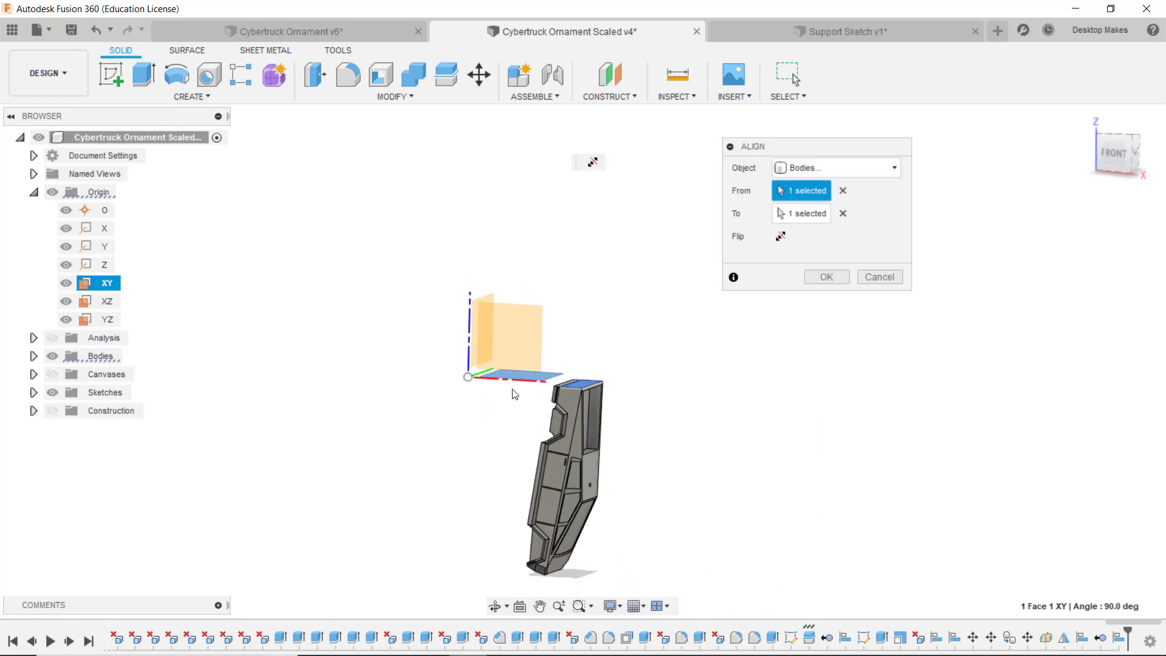
click(781, 236)
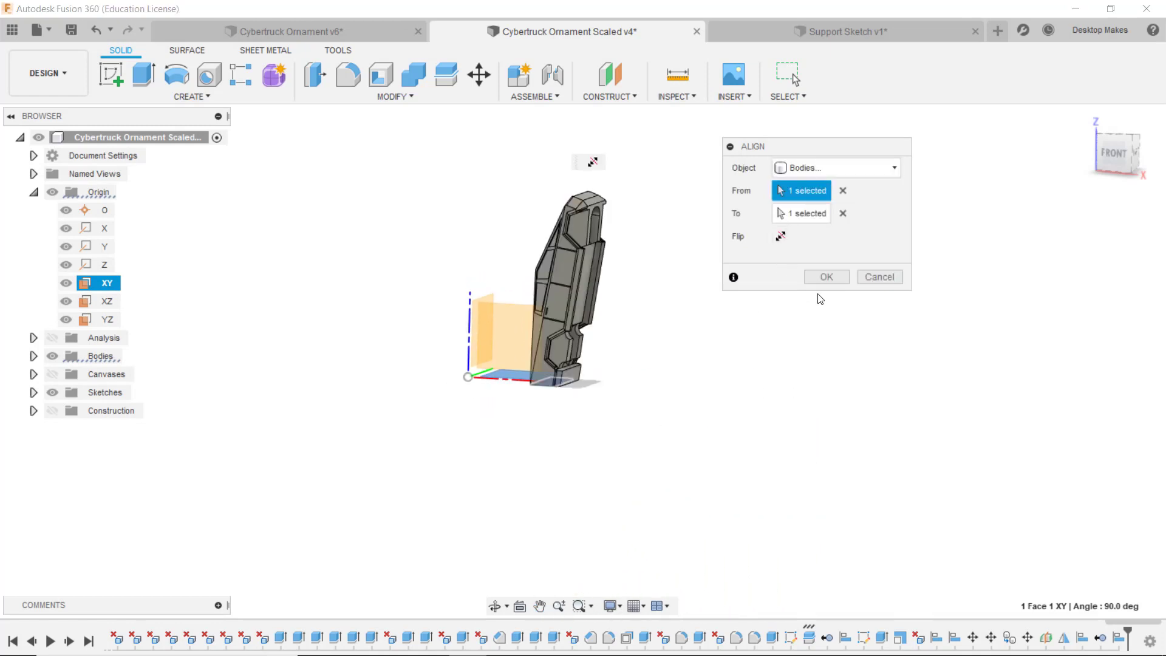
click(827, 277)
- Hide the origin planes, check the upright truck, and switch to the Cybertruck Ornament v6 design
shift+middle_drag(838, 351, 506, 399)
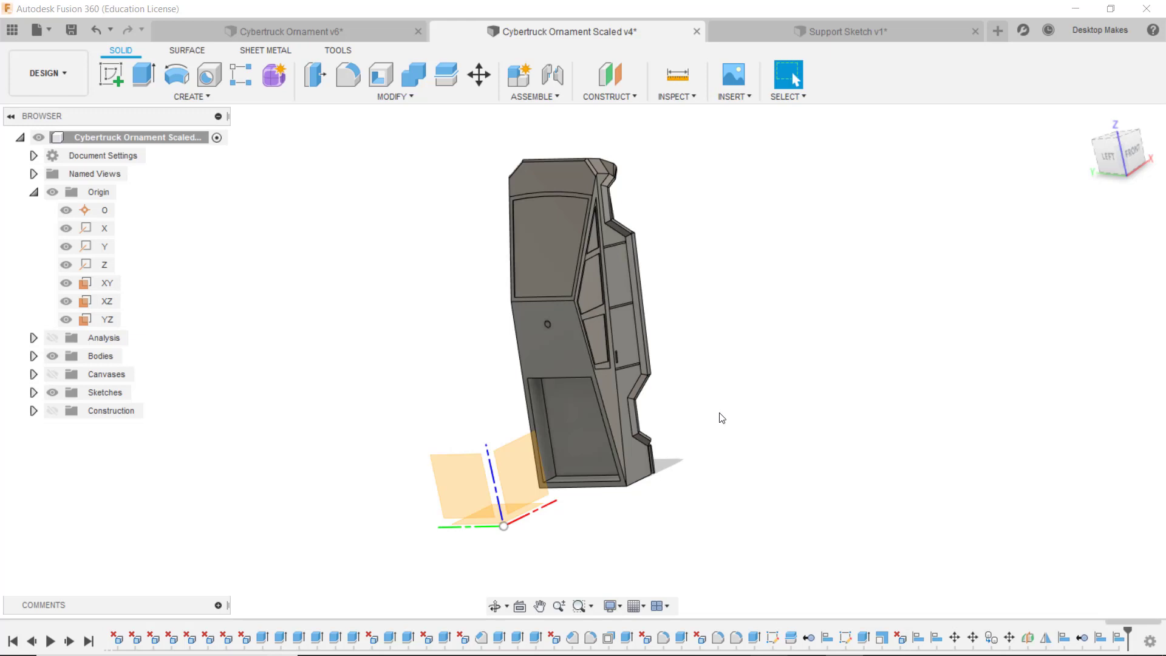
click(52, 192)
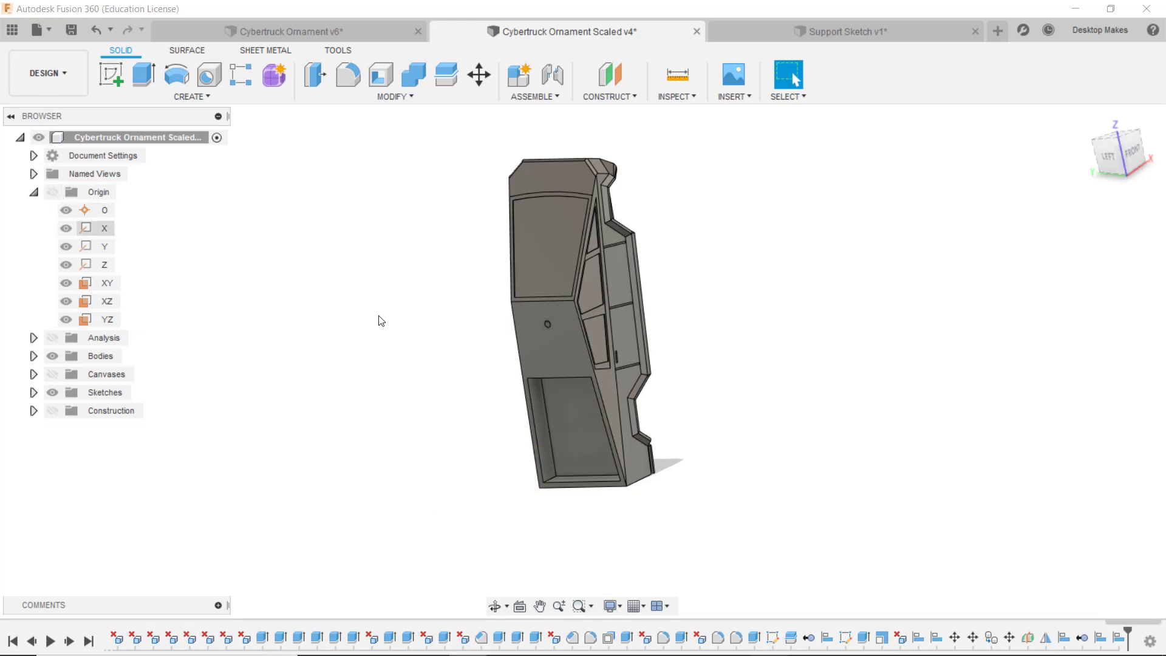
shift+middle_drag(687, 353, 474, 285)
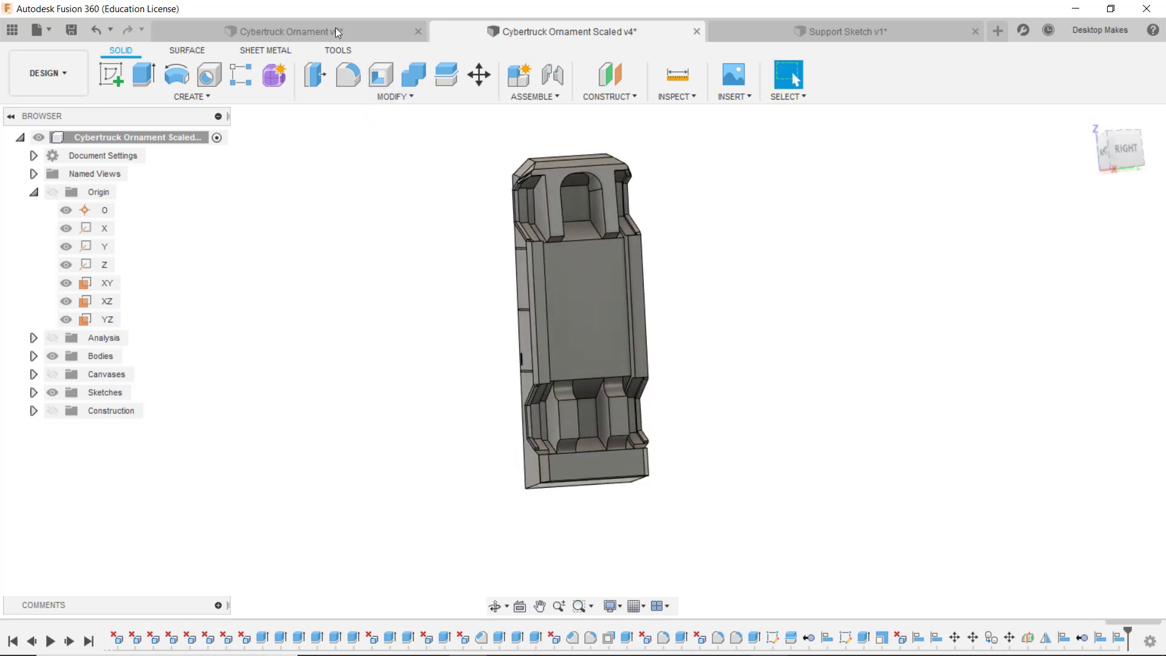
click(317, 35)
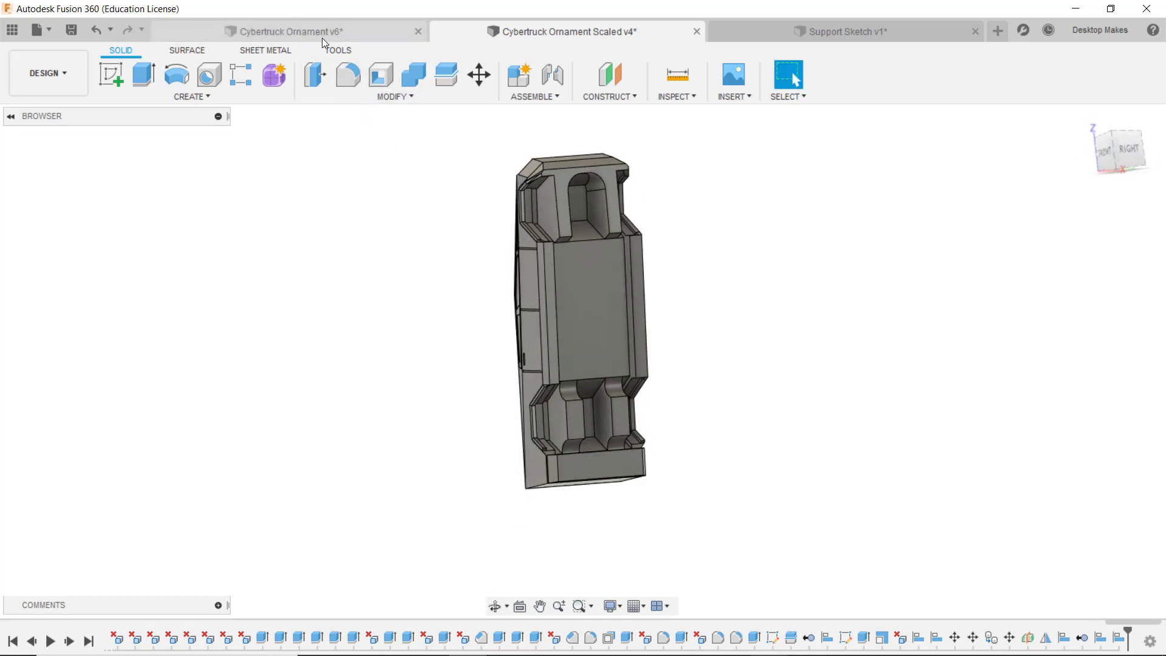
click(338, 50)
click(676, 322)
shift+middle_drag(676, 322, 495, 343)
shift+middle_drag(723, 385, 732, 349)
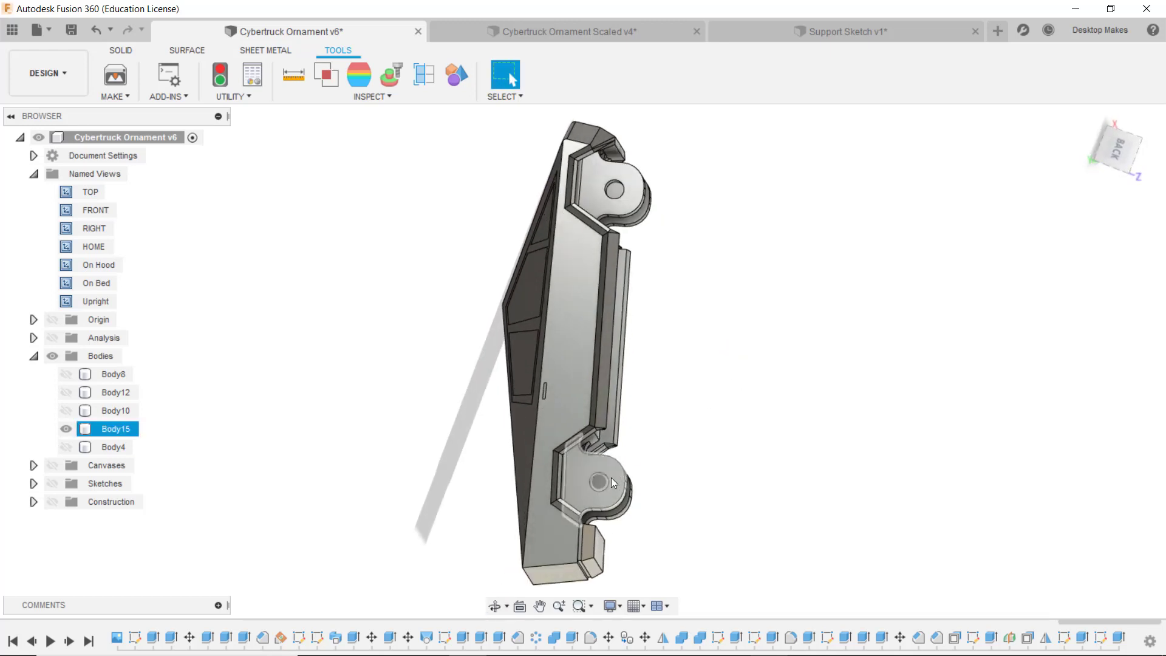
scroll(626, 493, up, 5)
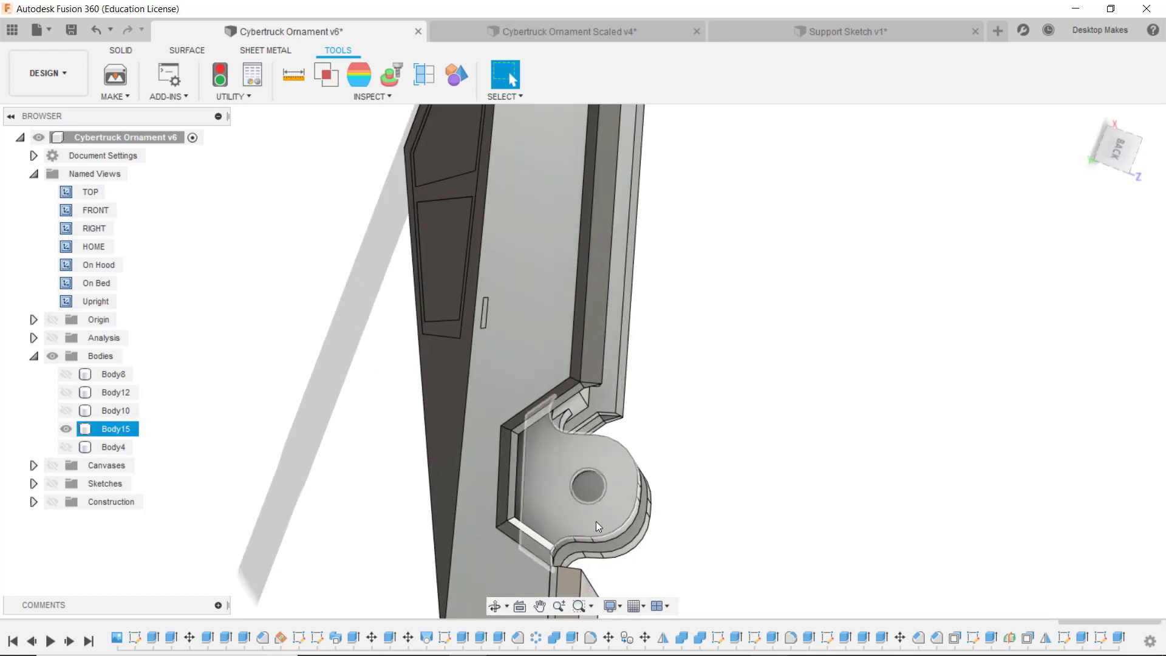
scroll(601, 507, down, 4)
click(690, 356)
shift+middle_drag(691, 357, 643, 266)
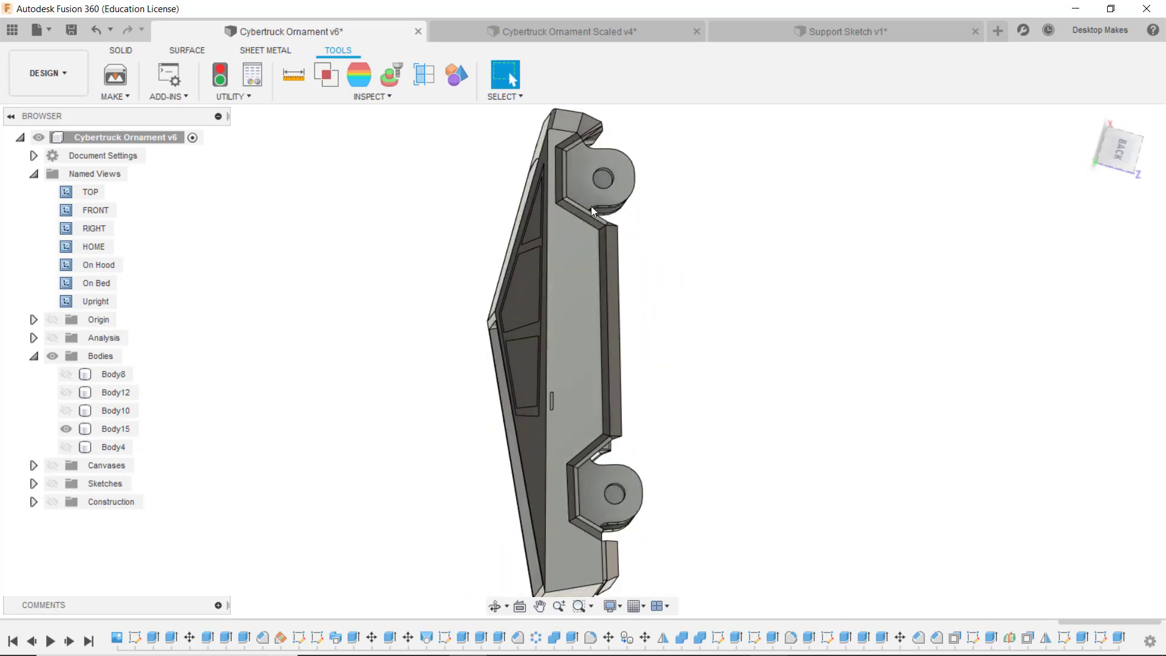
scroll(608, 535, up, 2)
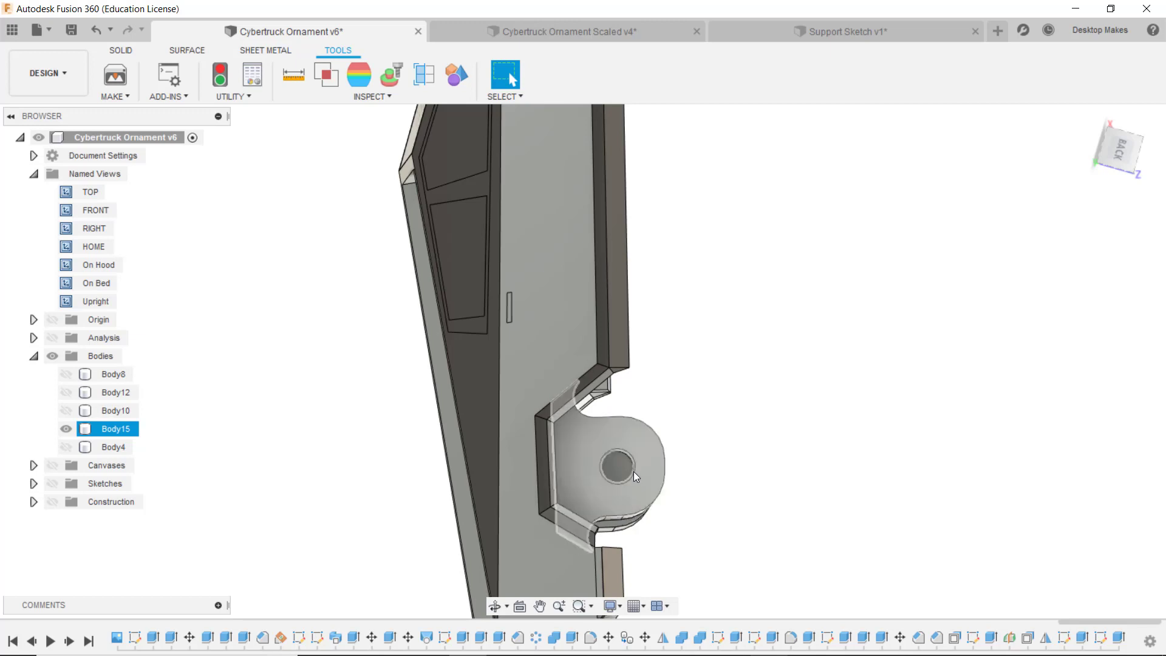
shift+middle_drag(703, 521, 683, 508)
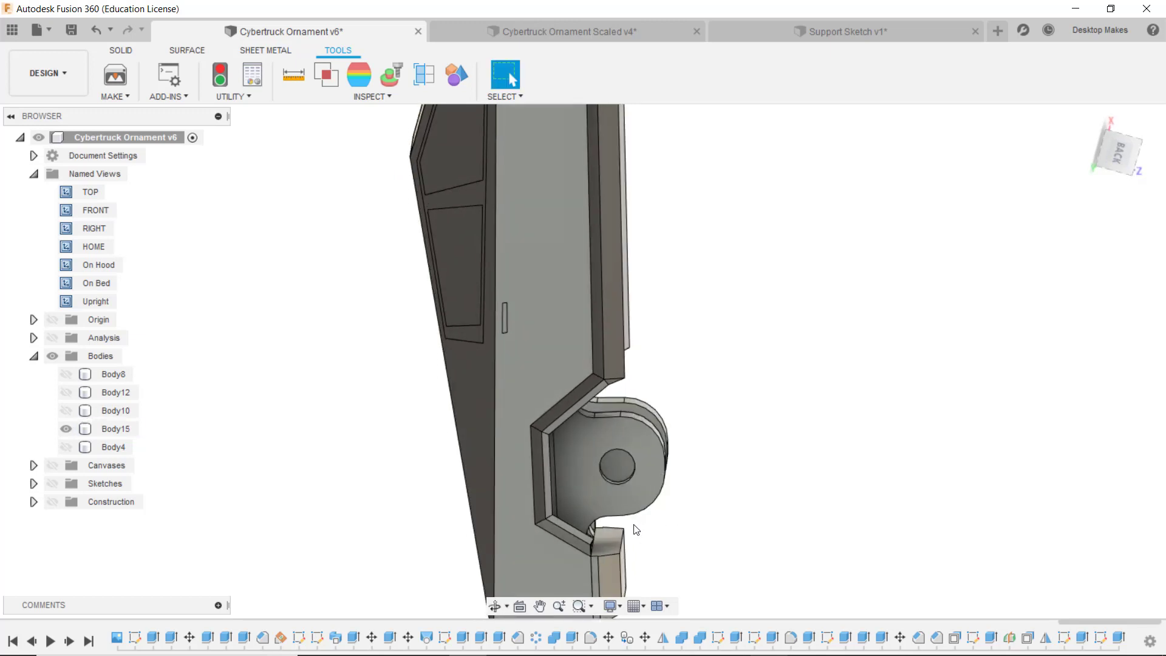
mouse_move(719, 471)
shift+middle_down()
mouse_move(713, 534)
mouse_move(722, 491)
shift+middle_up()
click(692, 486)
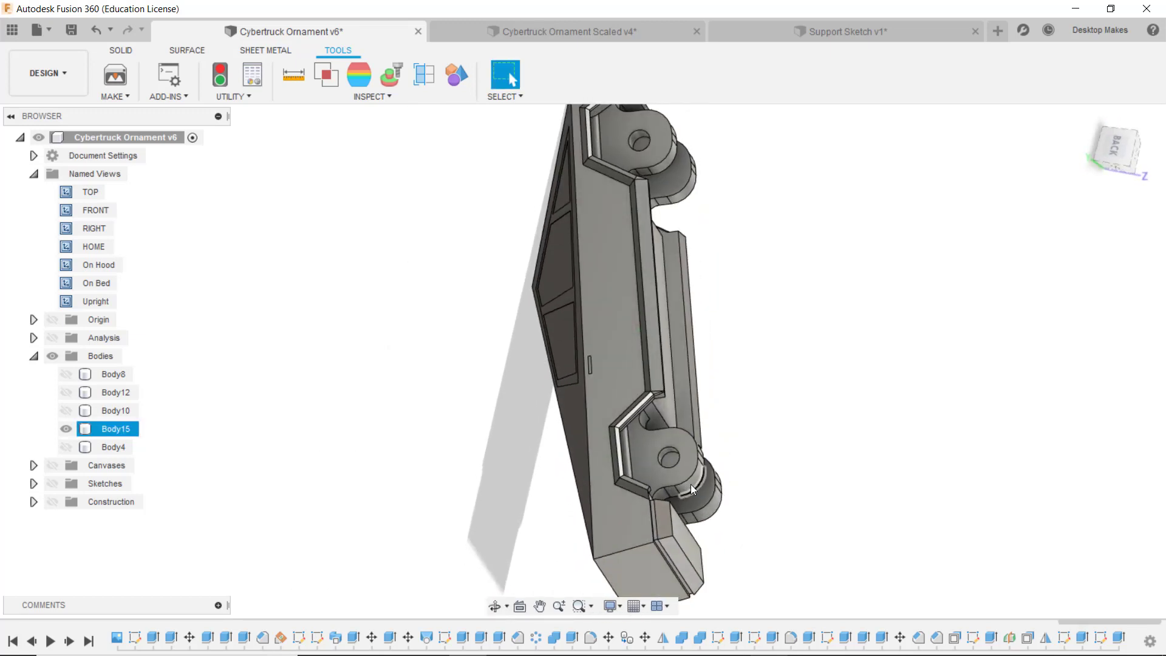
click(784, 424)
shift+middle_drag(783, 424, 781, 505)
click(695, 359)
scroll(683, 290, up, 3)
shift+middle_drag(681, 268, 751, 290)
click(877, 394)
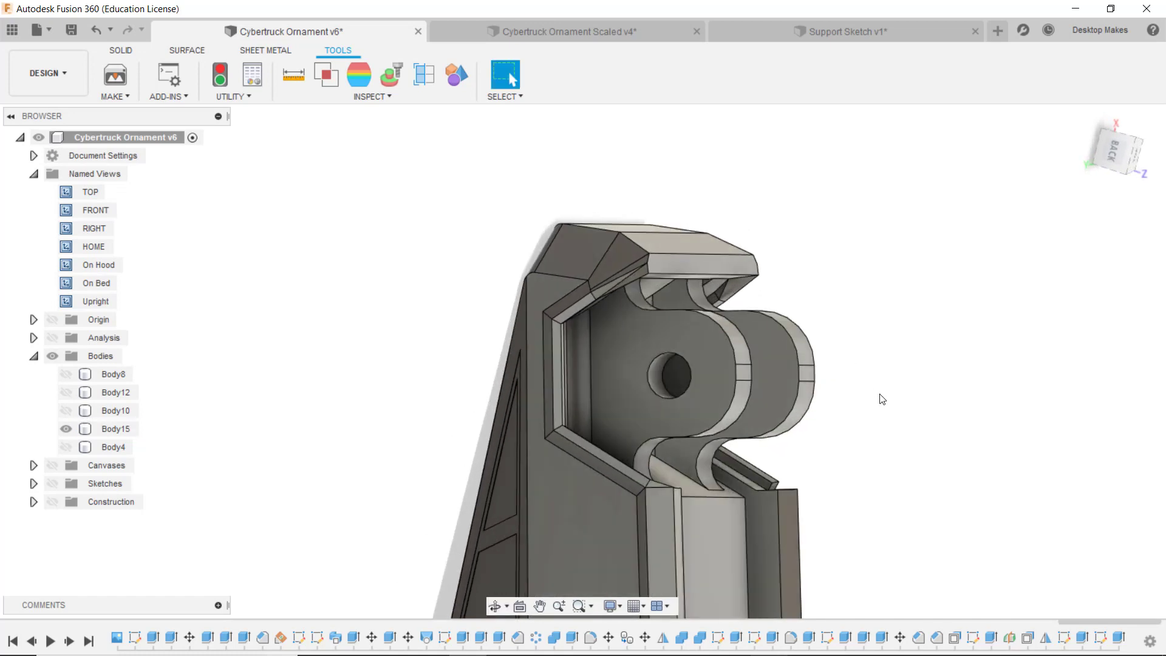
scroll(753, 372, up, 2)
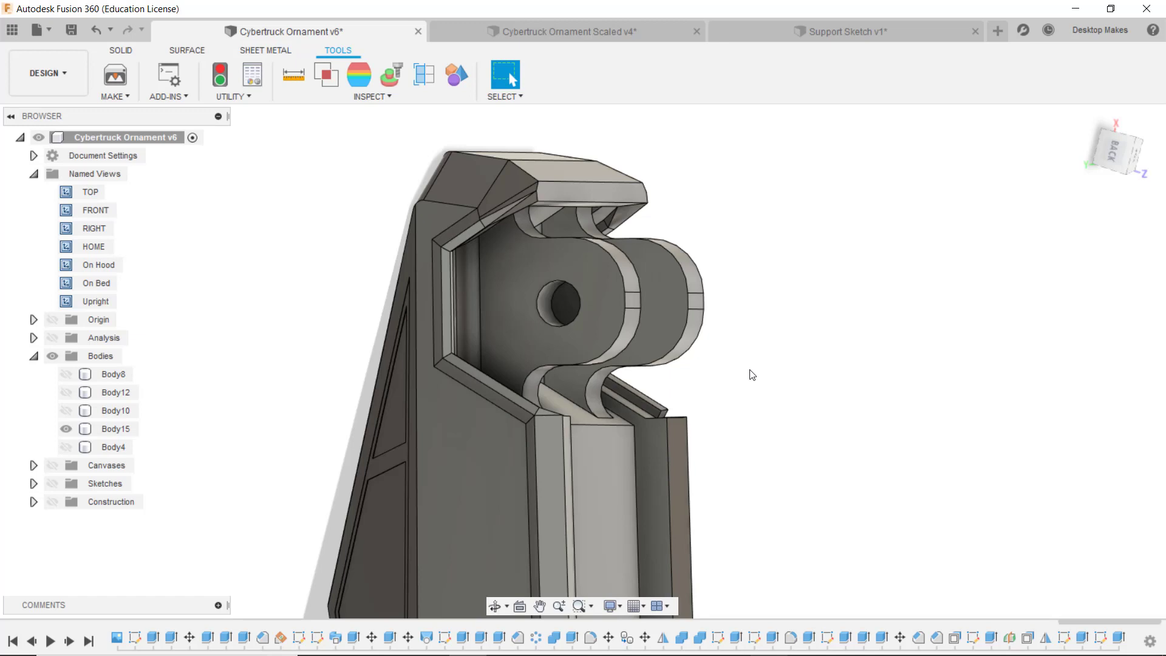
- Switch to Cybertruck Ornament Scaled v4 and orbit until the truck is seen from the front
click(594, 36)
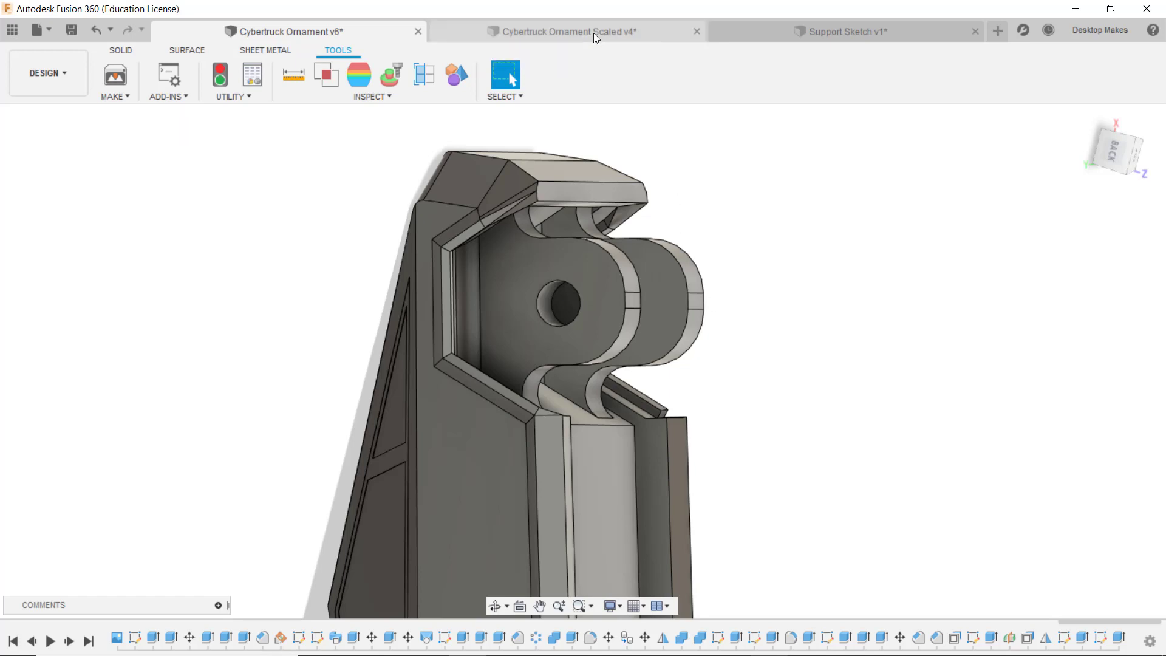
scroll(594, 231, up, 5)
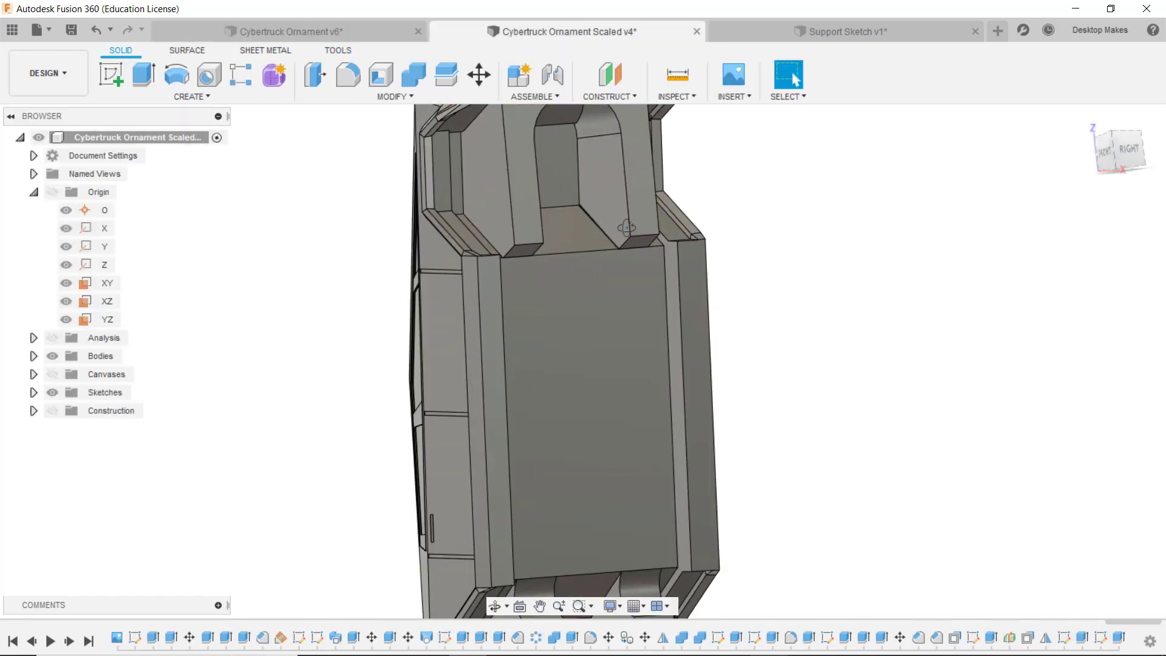
shift+middle_drag(636, 226, 708, 388)
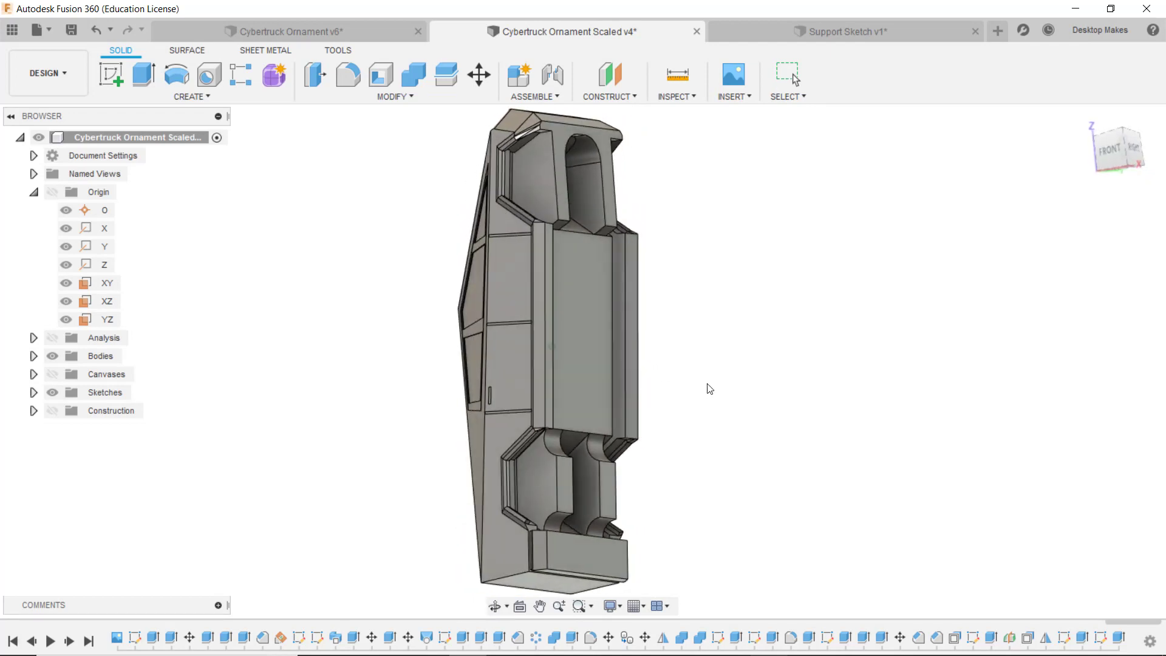
- Open Support Sketch v1 and drag the stick figure's arms down to horizontal, shortening them
click(811, 34)
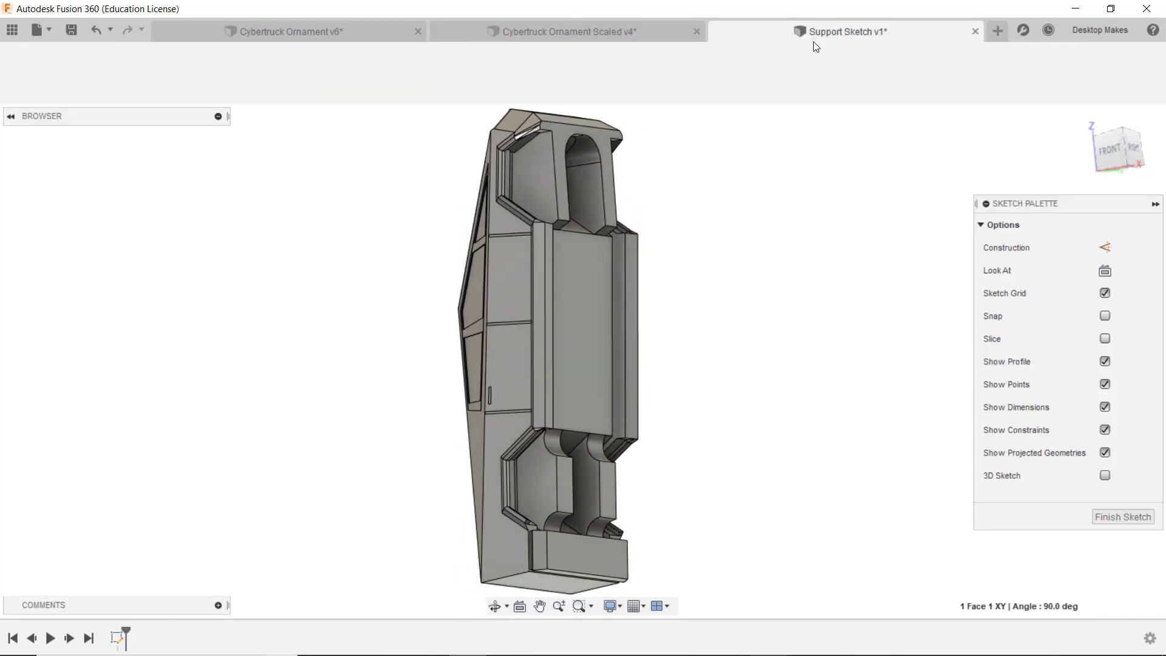
middle_drag(308, 379, 701, 354)
scroll(699, 352, up, 3)
middle_drag(606, 379, 690, 307)
scroll(692, 316, down, 3)
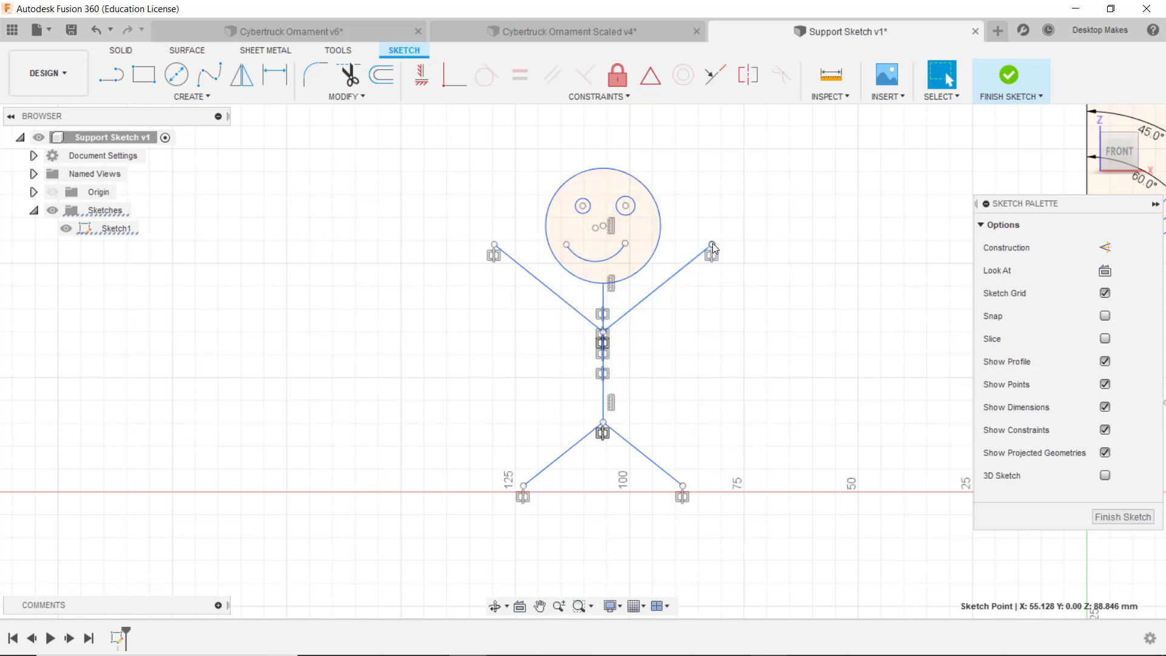
drag(714, 246, 758, 332)
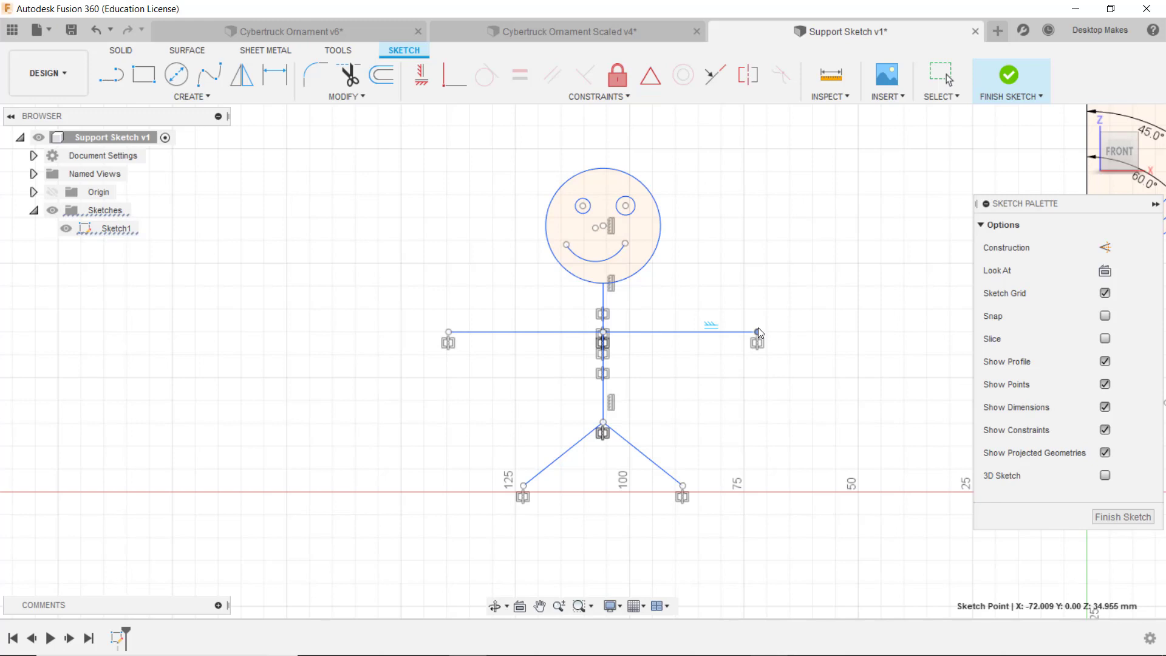
drag(758, 331, 751, 332)
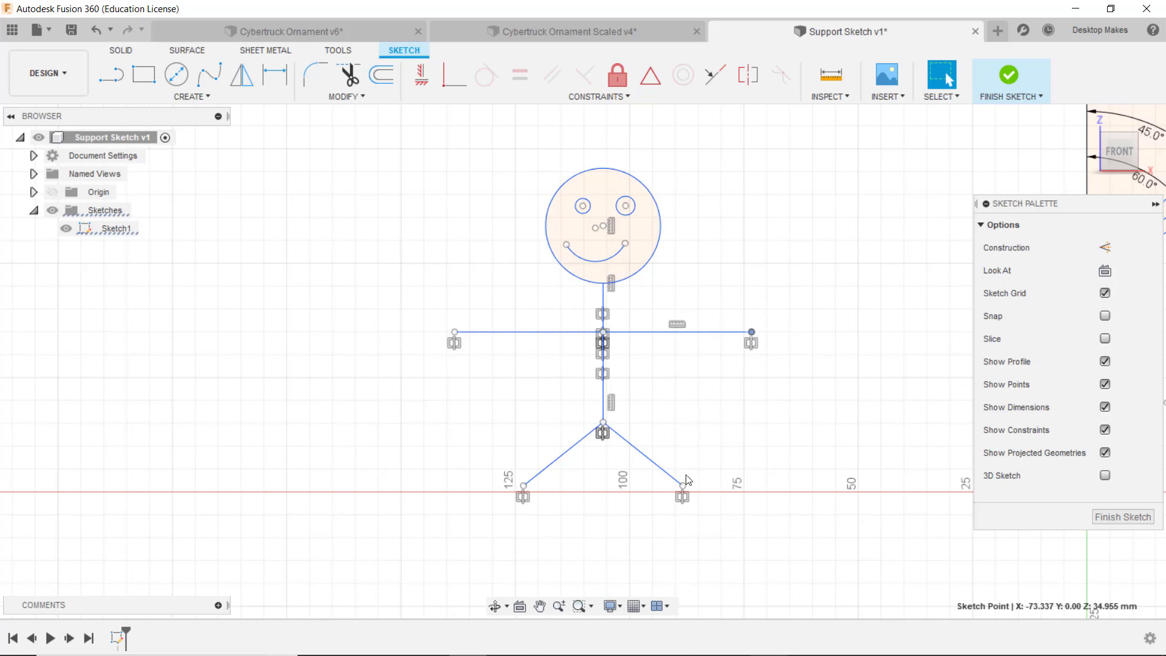
drag(753, 362, 746, 357)
- Delete the arm's horizontal constraint and raise both arms to slant upward symmetrically
click(672, 326)
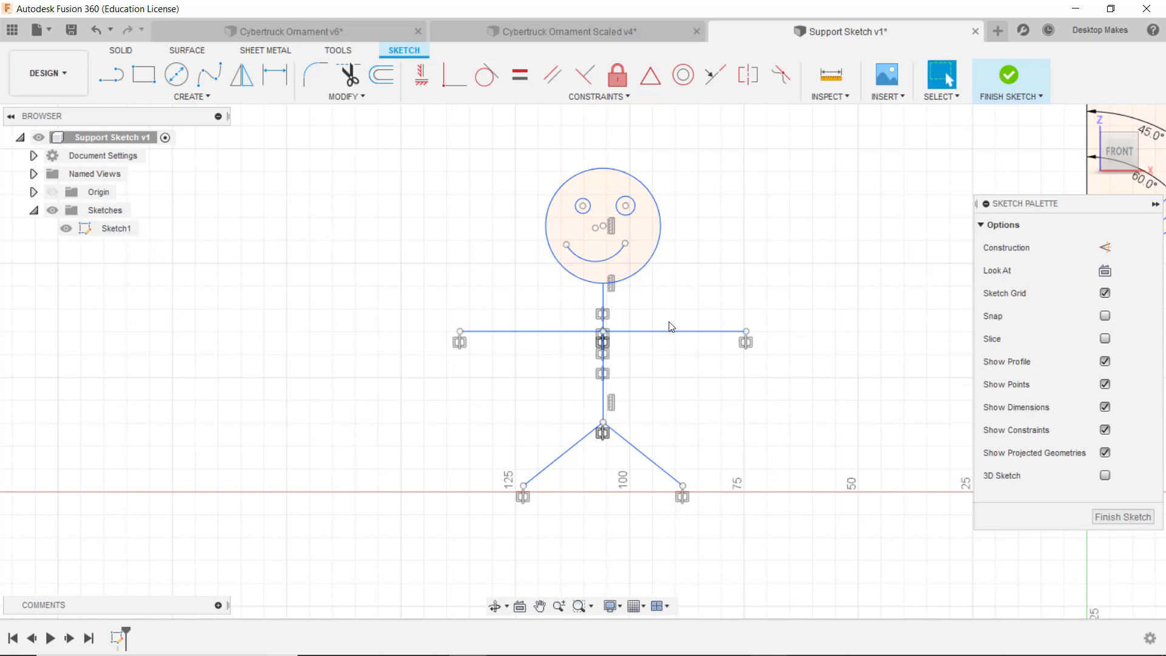
key(Delete)
mouse_move(747, 331)
mouse_down()
mouse_move(752, 249)
mouse_move(728, 211)
mouse_move(732, 225)
mouse_up()
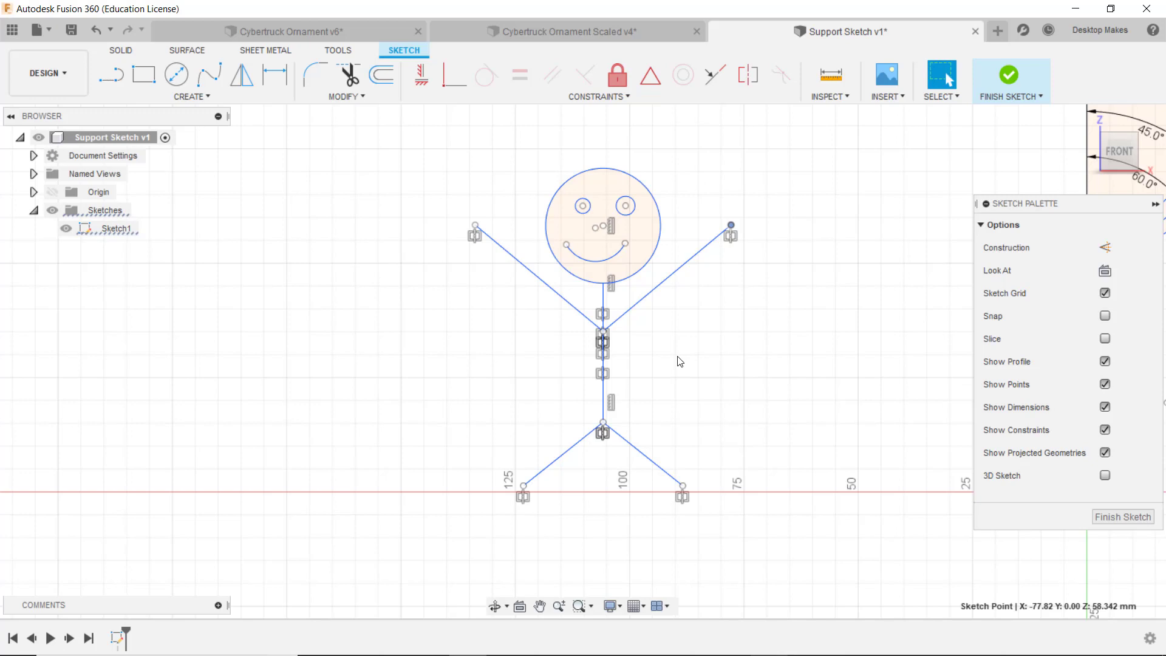
drag(732, 226, 777, 291)
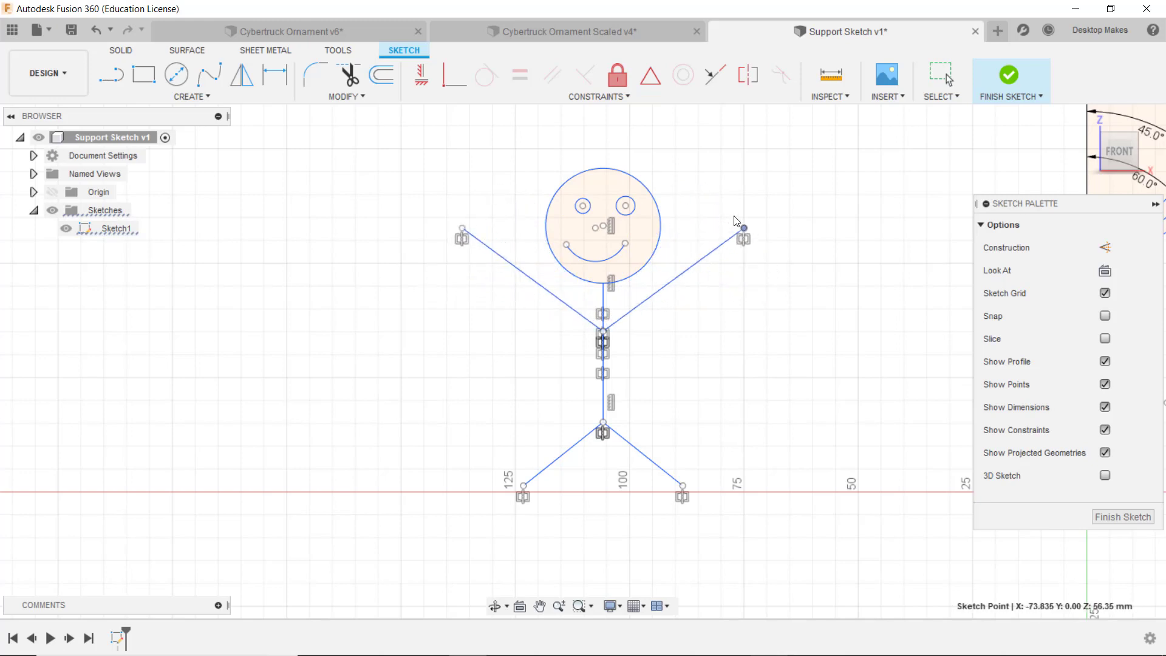
mouse_move(735, 219)
middle_down()
mouse_move(815, 321)
mouse_move(662, 347)
mouse_move(438, 411)
mouse_move(306, 470)
mouse_move(286, 395)
middle_up()
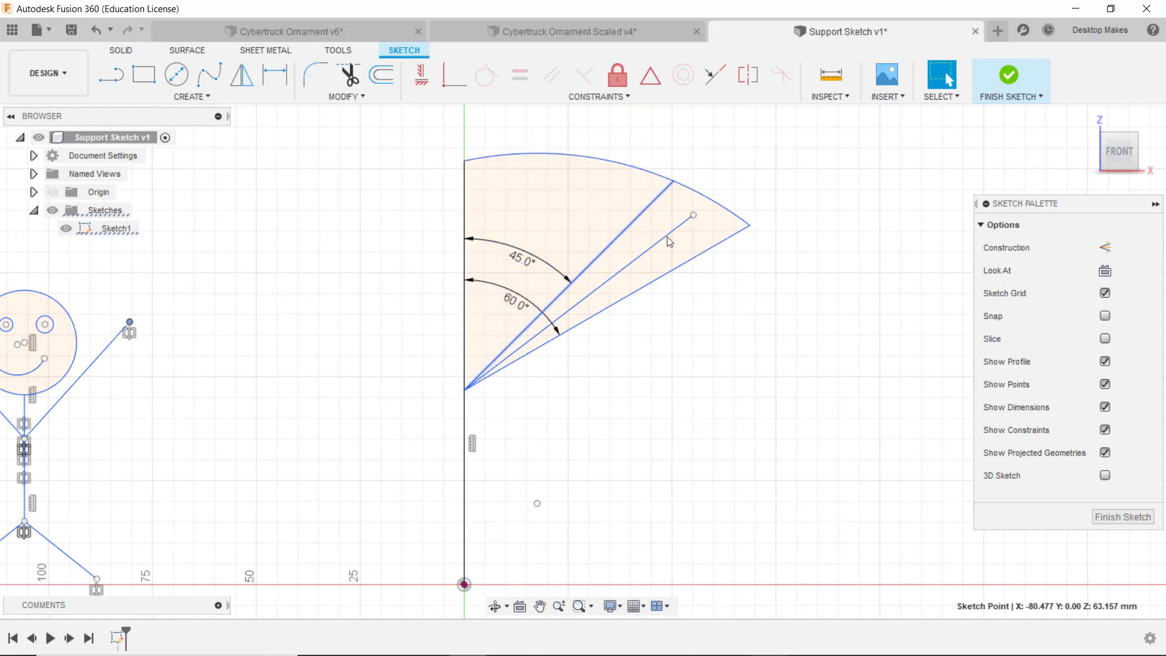
- Swing the fan sketch's free line around the wedge apex until it points steeply upward past the arc
drag(686, 214, 685, 149)
key(Escape)
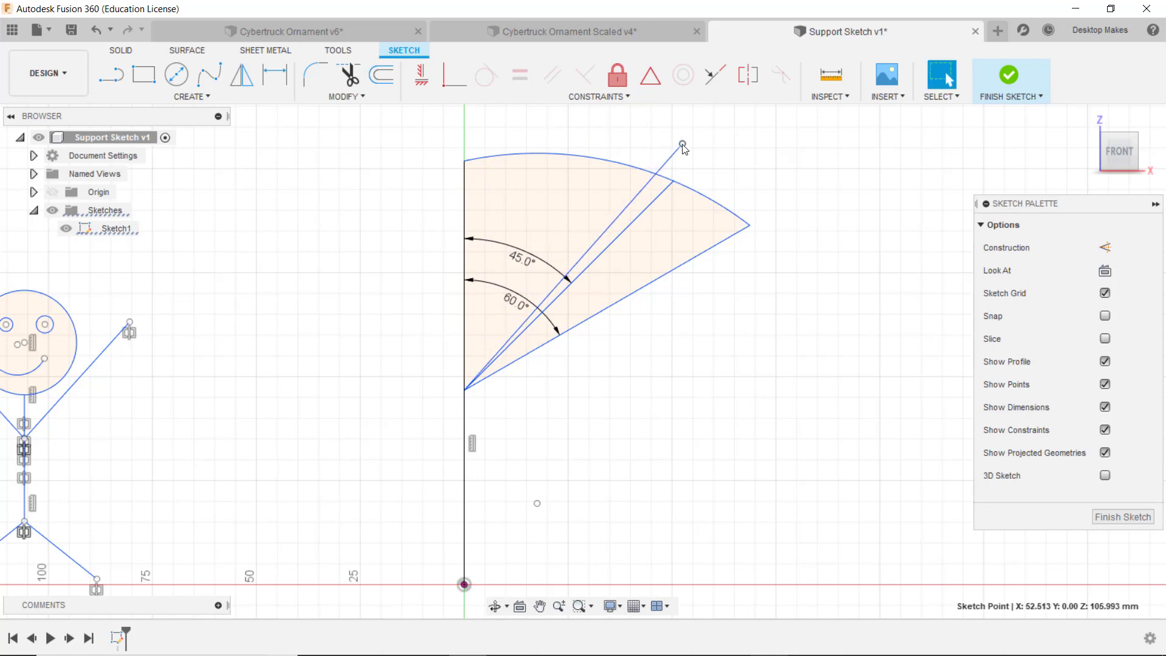
drag(683, 145, 819, 197)
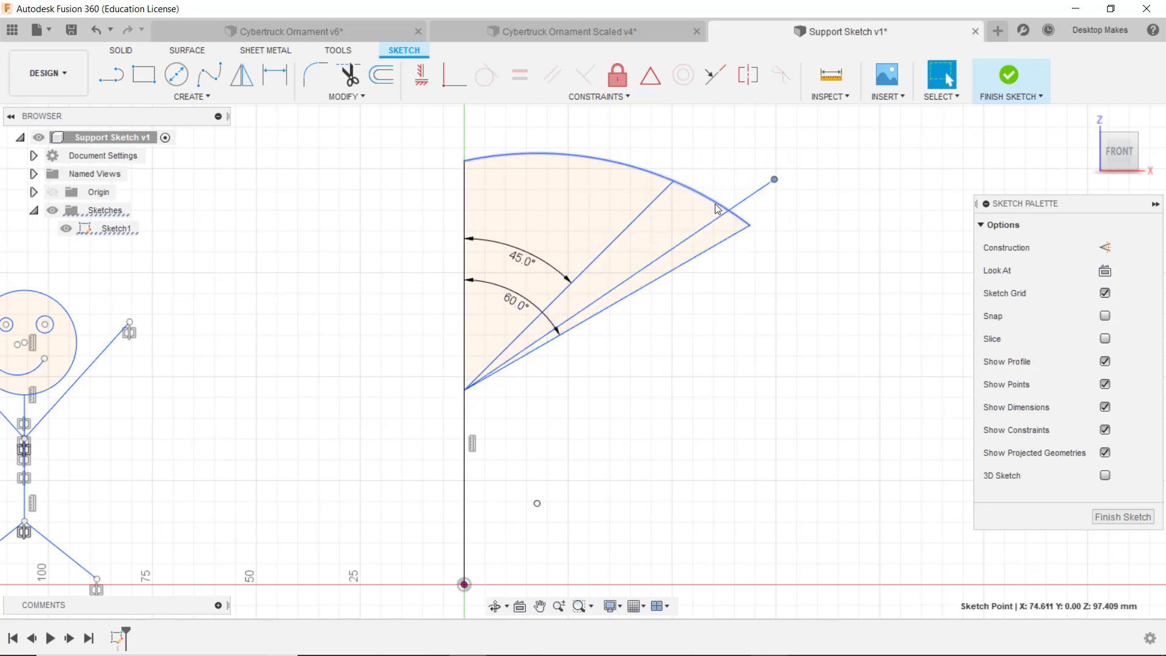
middle_drag(427, 274, 431, 294)
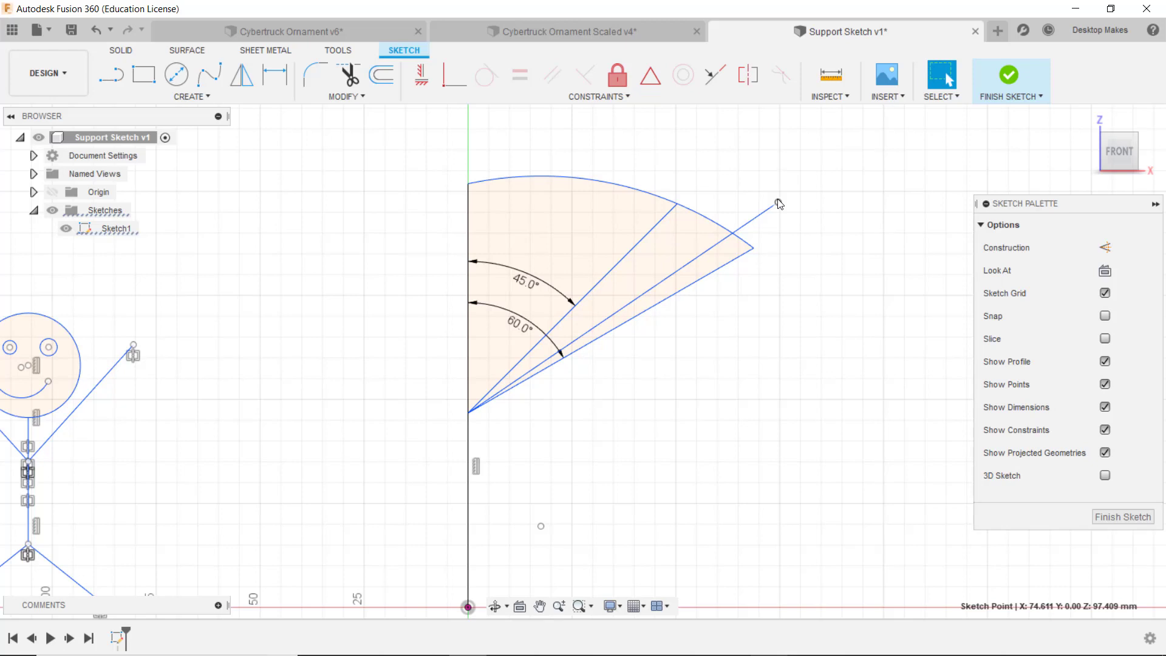
mouse_move(779, 203)
mouse_down()
mouse_move(836, 243)
mouse_move(836, 226)
mouse_move(709, 130)
mouse_move(546, 116)
mouse_move(781, 216)
mouse_move(539, 128)
mouse_move(711, 176)
mouse_move(587, 133)
mouse_up()
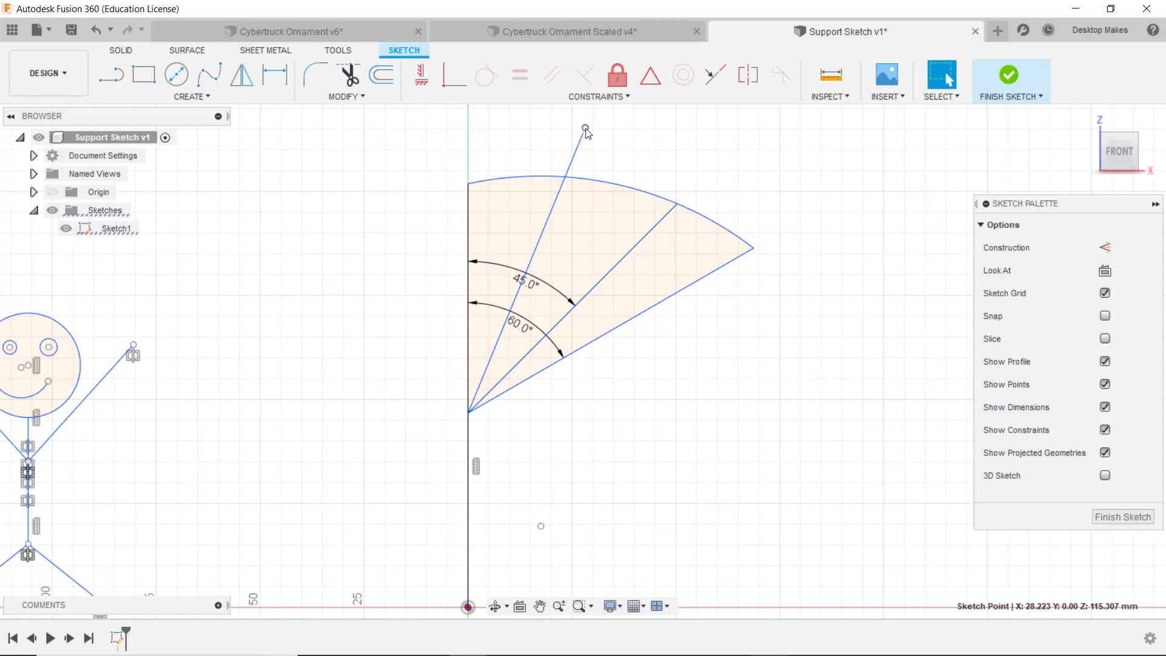
- Switch back to the Cybertruck Ornament Scaled v4 design and zoom into a close side view
key(ctrl+Tab)
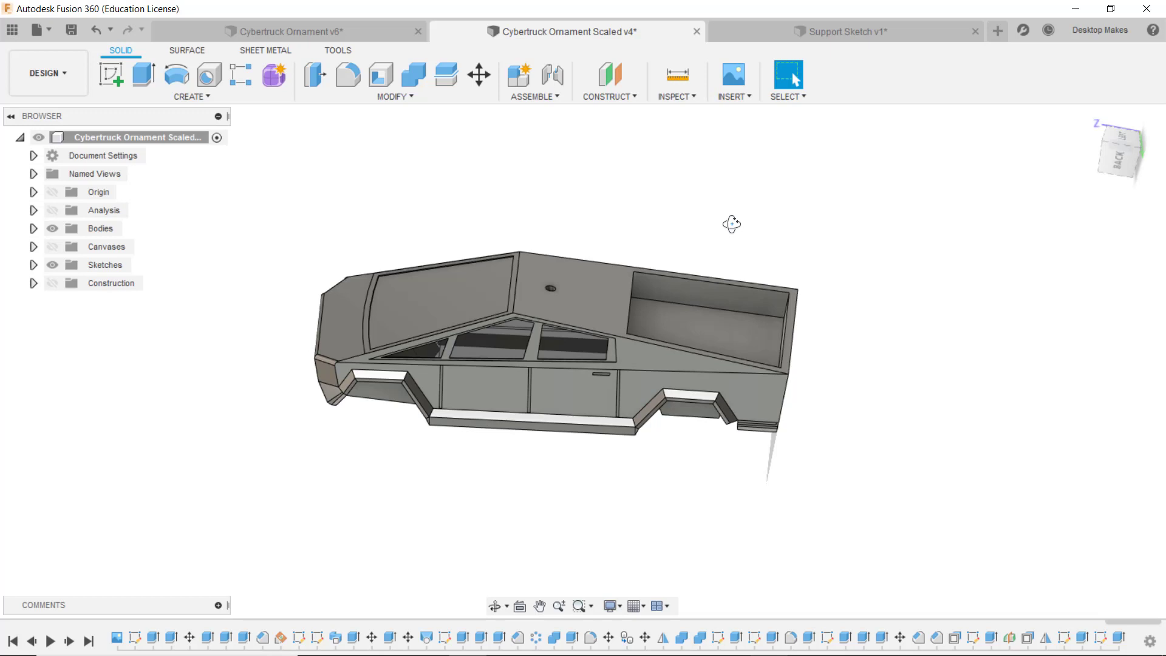
shift+middle_drag(708, 253, 703, 216)
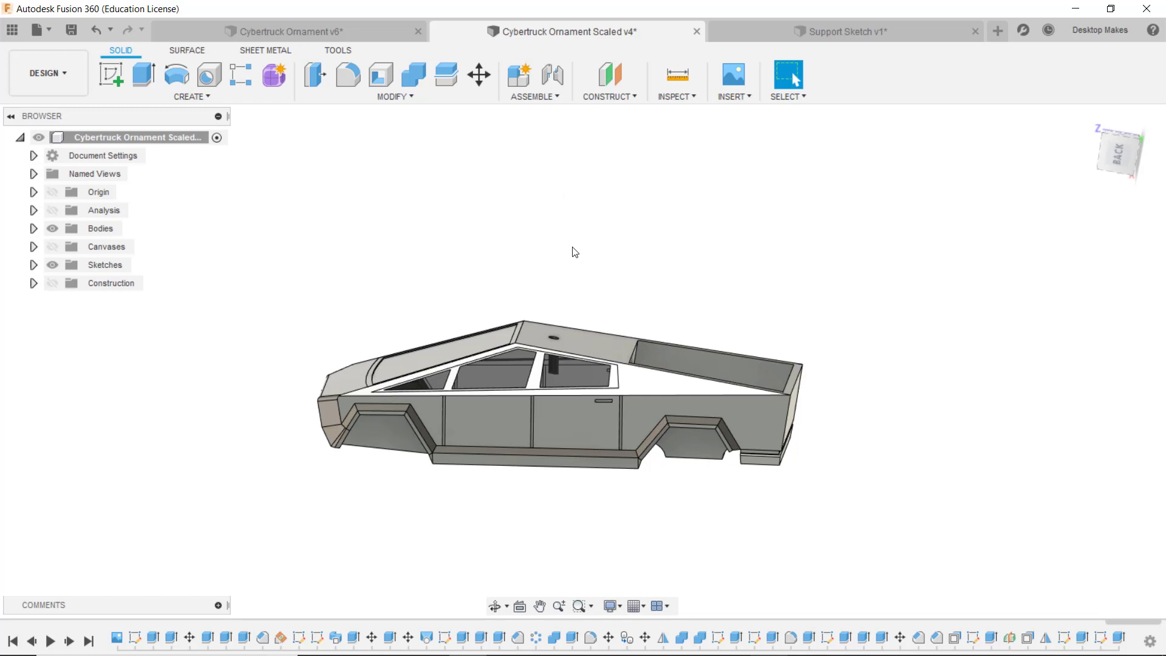
shift+middle_drag(573, 261, 569, 247)
scroll(566, 334, up, 5)
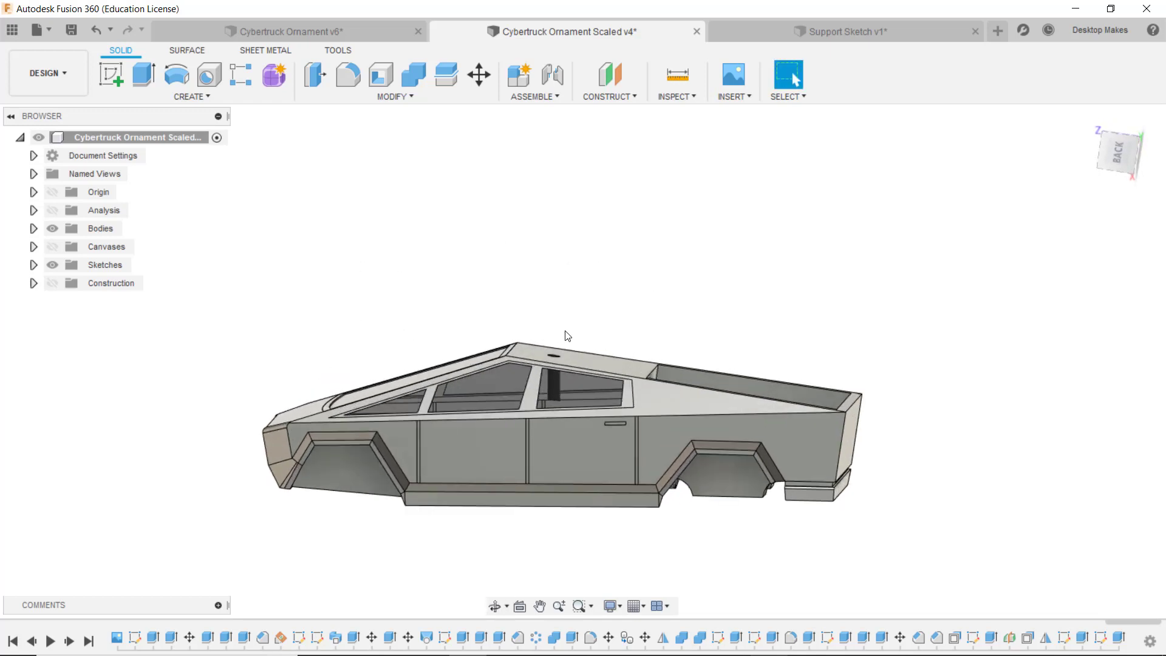
mouse_move(567, 292)
shift+middle_down()
mouse_move(570, 278)
mouse_move(567, 302)
mouse_move(553, 293)
shift+middle_up()
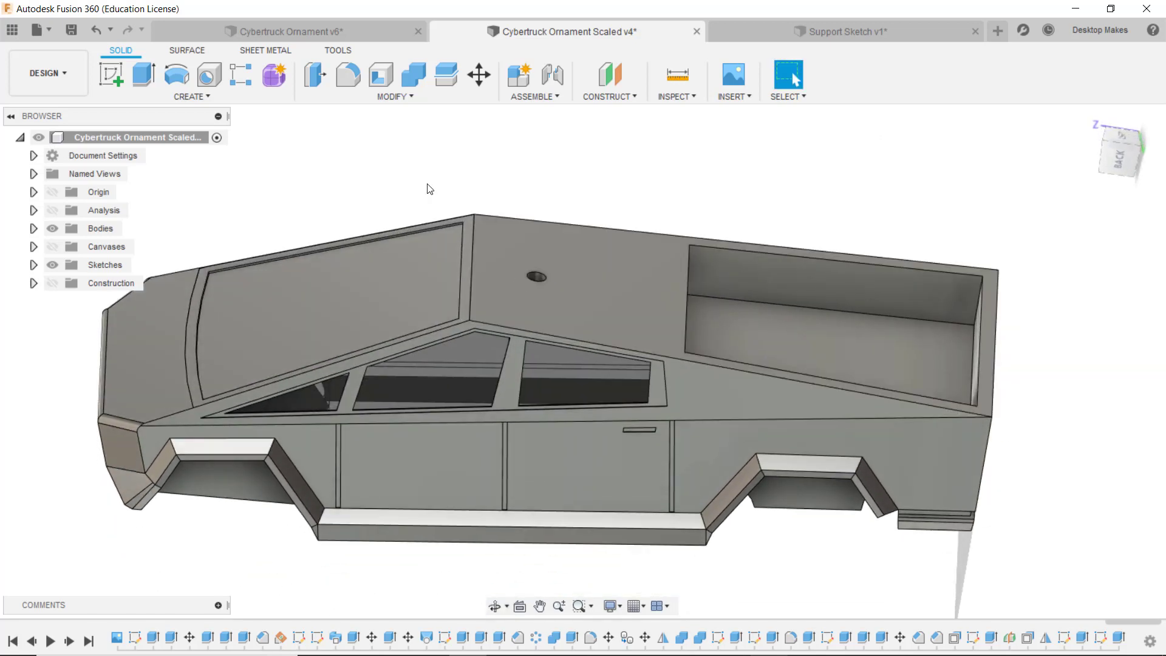
- Run a Center of Mass analysis on the truck body and show its marker from the Analysis folder
click(676, 97)
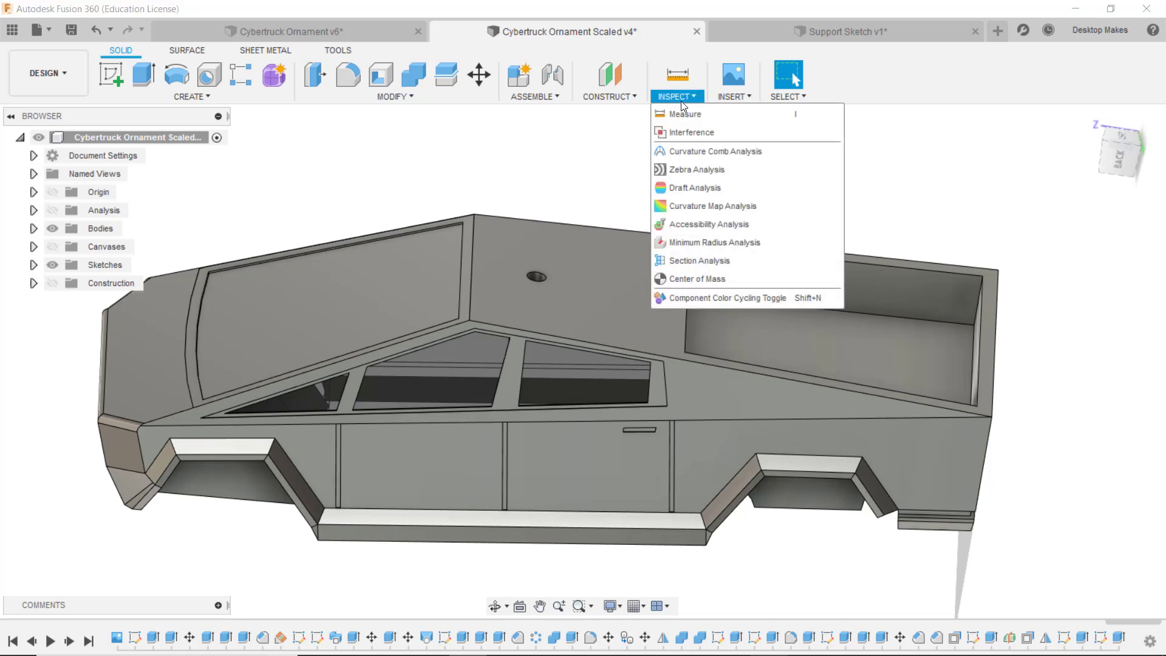
click(704, 280)
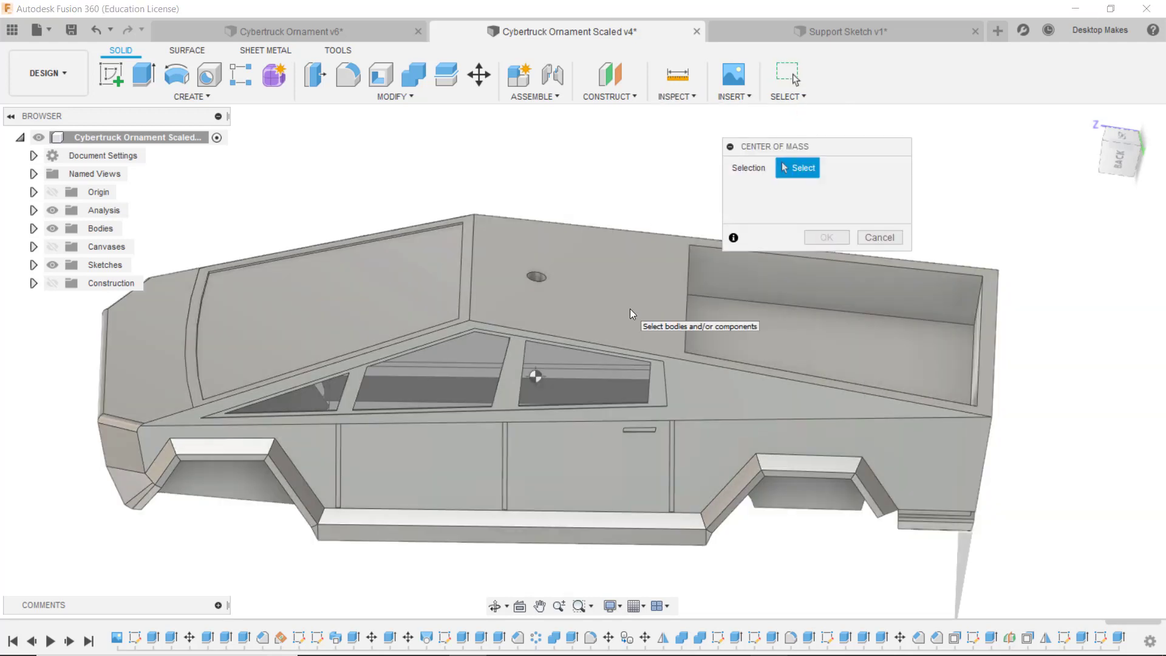
click(630, 308)
click(838, 238)
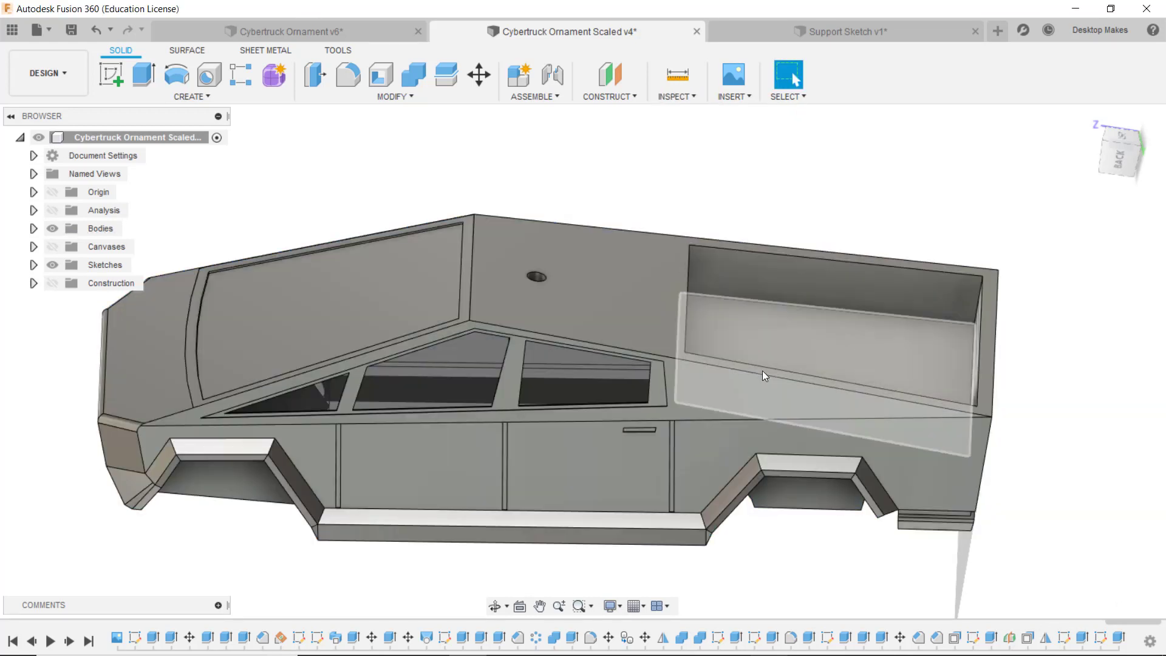
click(54, 211)
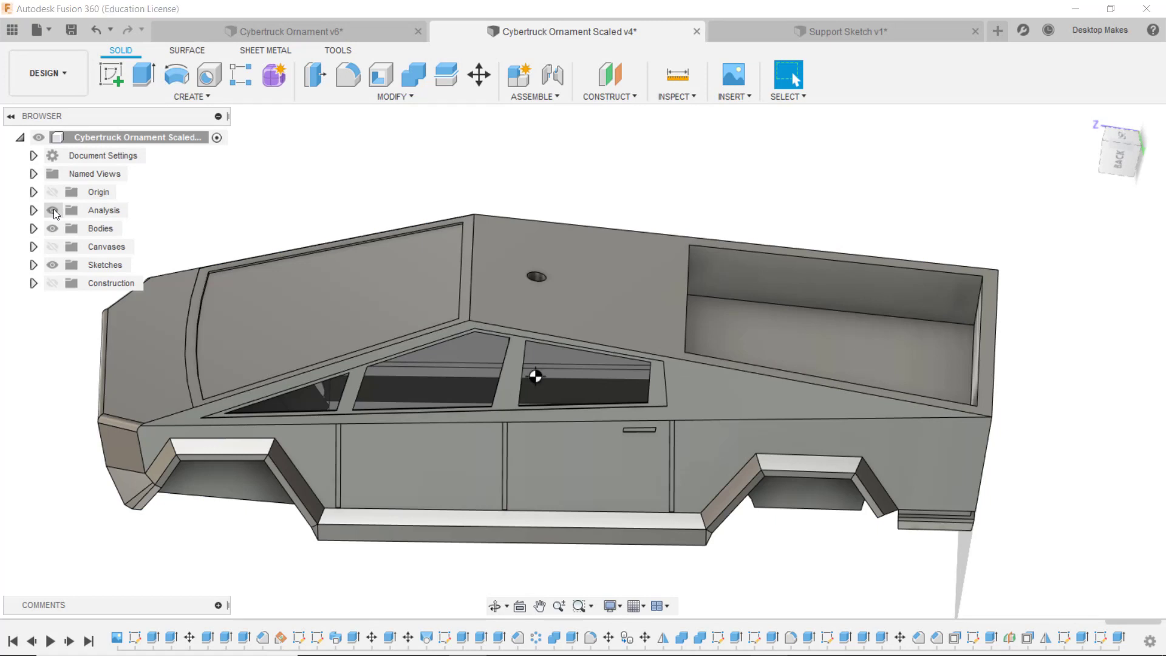
shift+middle_drag(389, 356, 444, 360)
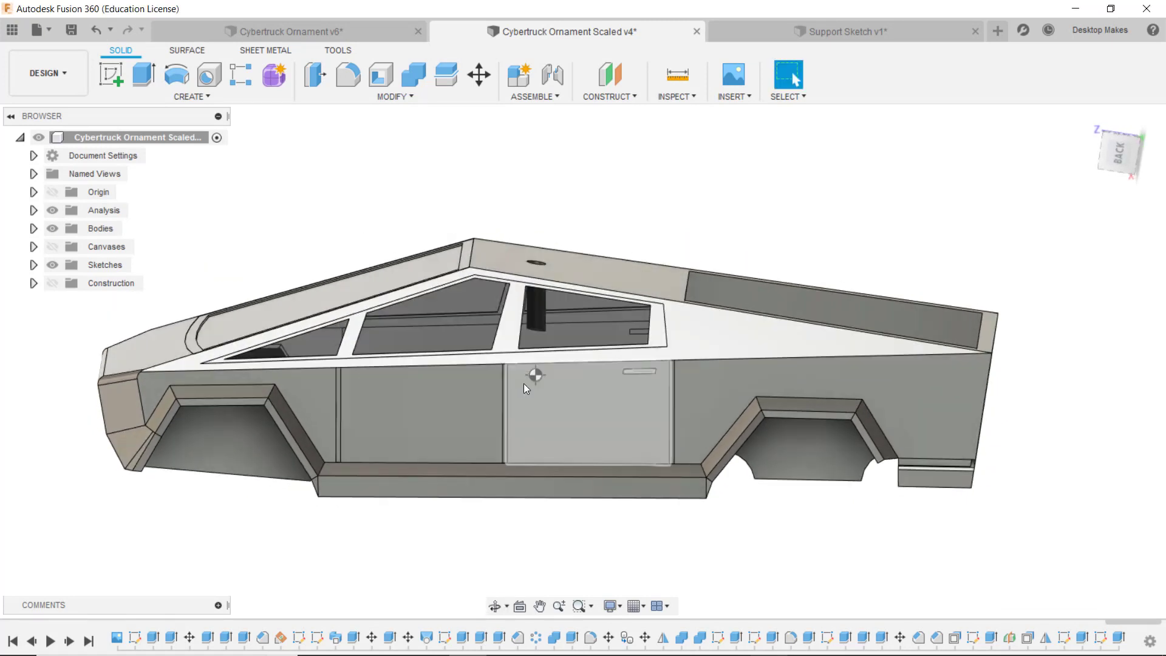
mouse_move(535, 378)
shift+middle_down()
mouse_move(436, 527)
mouse_move(450, 396)
mouse_move(608, 453)
mouse_move(547, 395)
mouse_move(425, 472)
mouse_move(604, 512)
mouse_move(592, 425)
shift+middle_up()
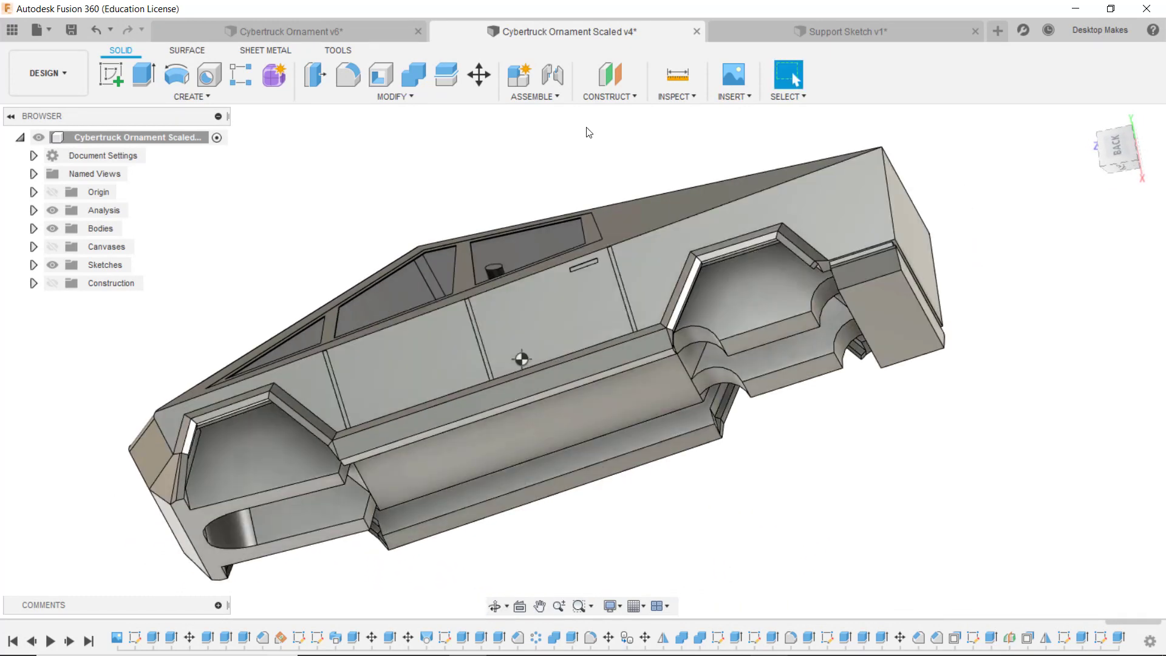
- Create an offset construction plane at -23.00 mm from the truck's side face, above the roof
click(601, 99)
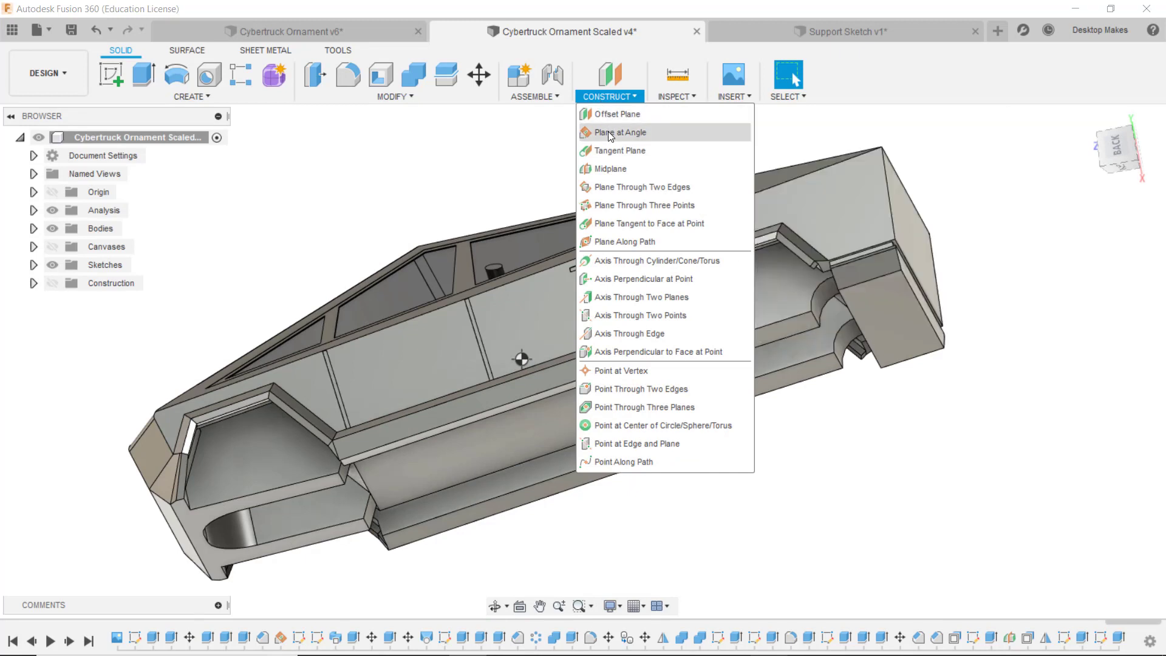
click(614, 115)
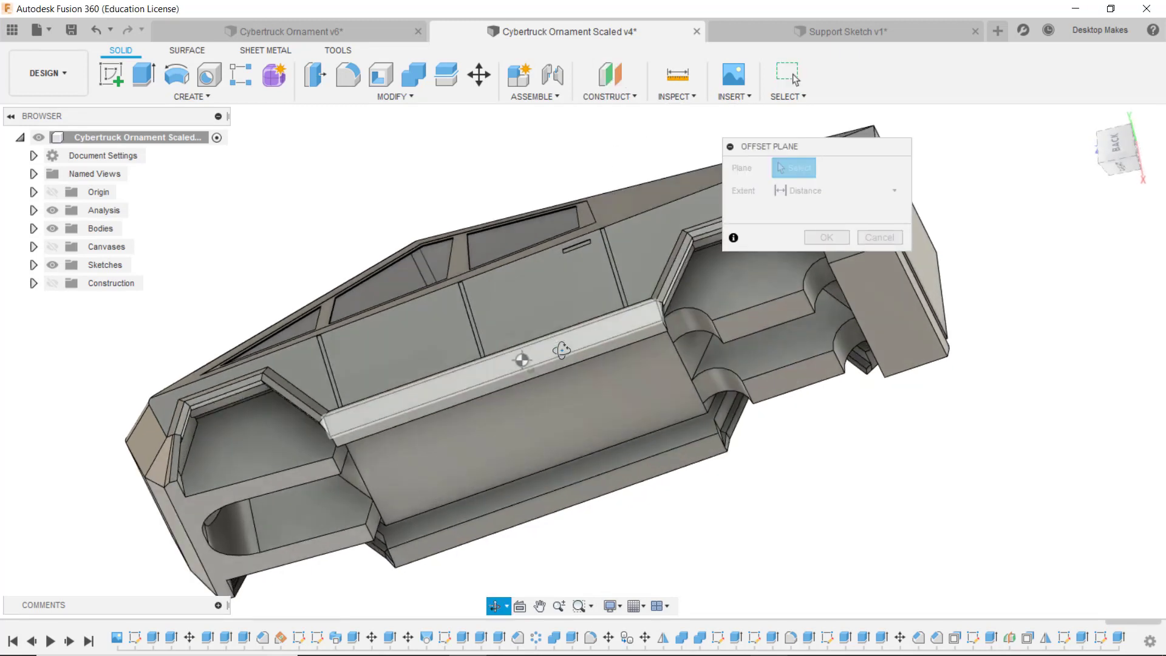
click(567, 413)
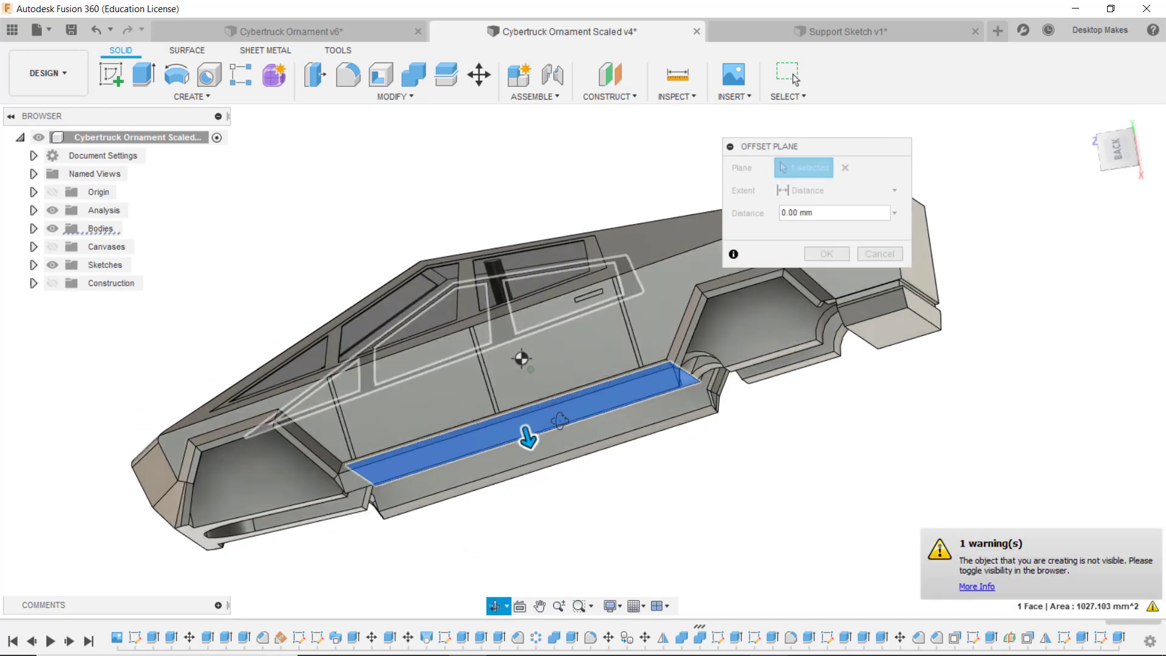
drag(526, 435, 462, 231)
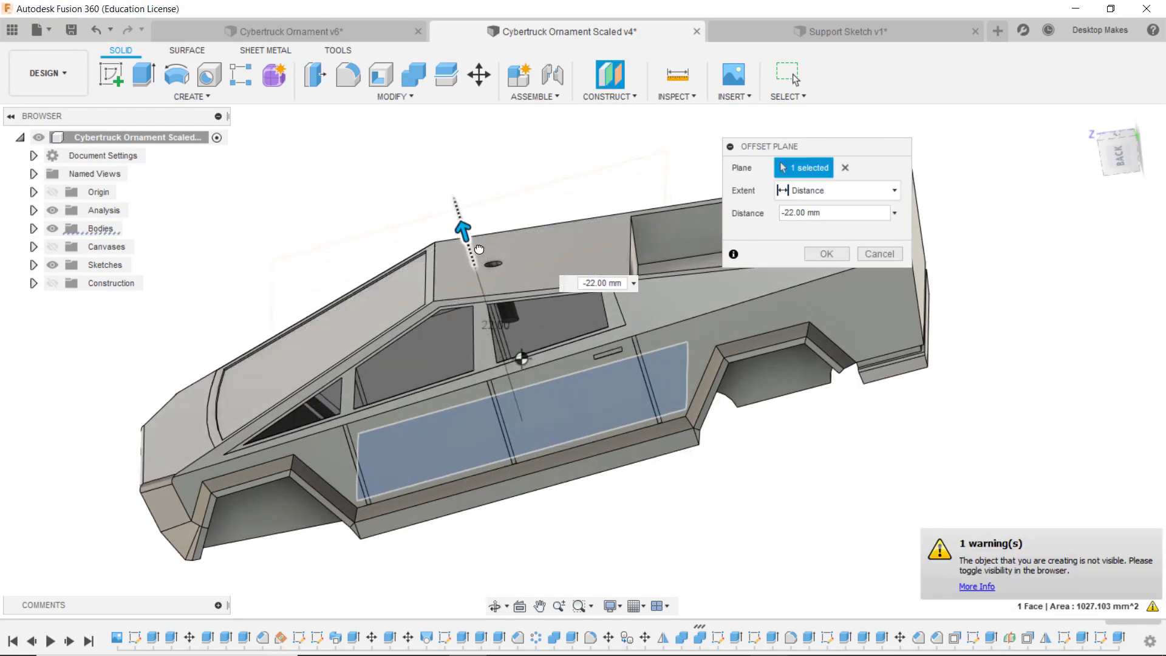
click(52, 283)
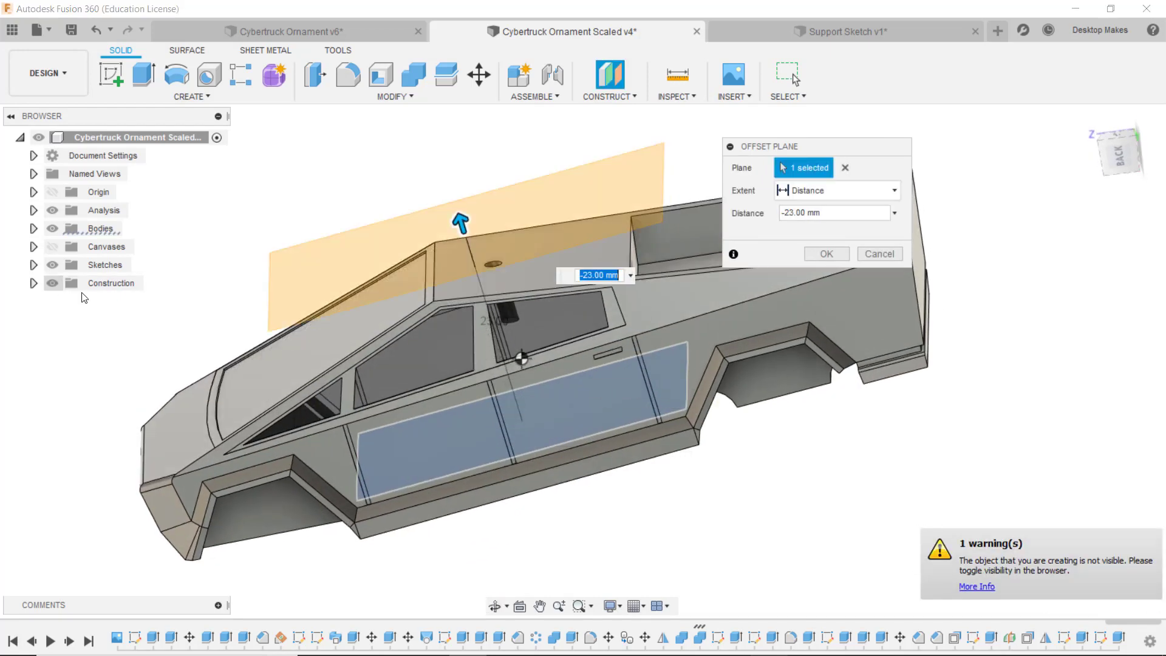
shift+middle_drag(350, 456, 429, 344)
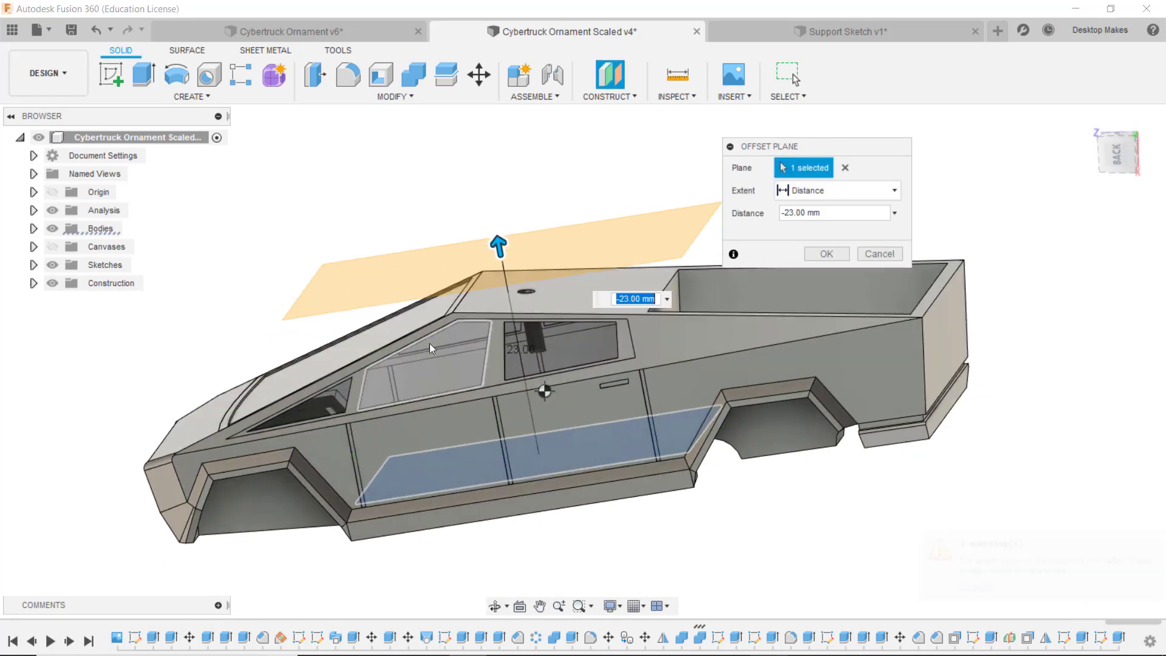
click(822, 255)
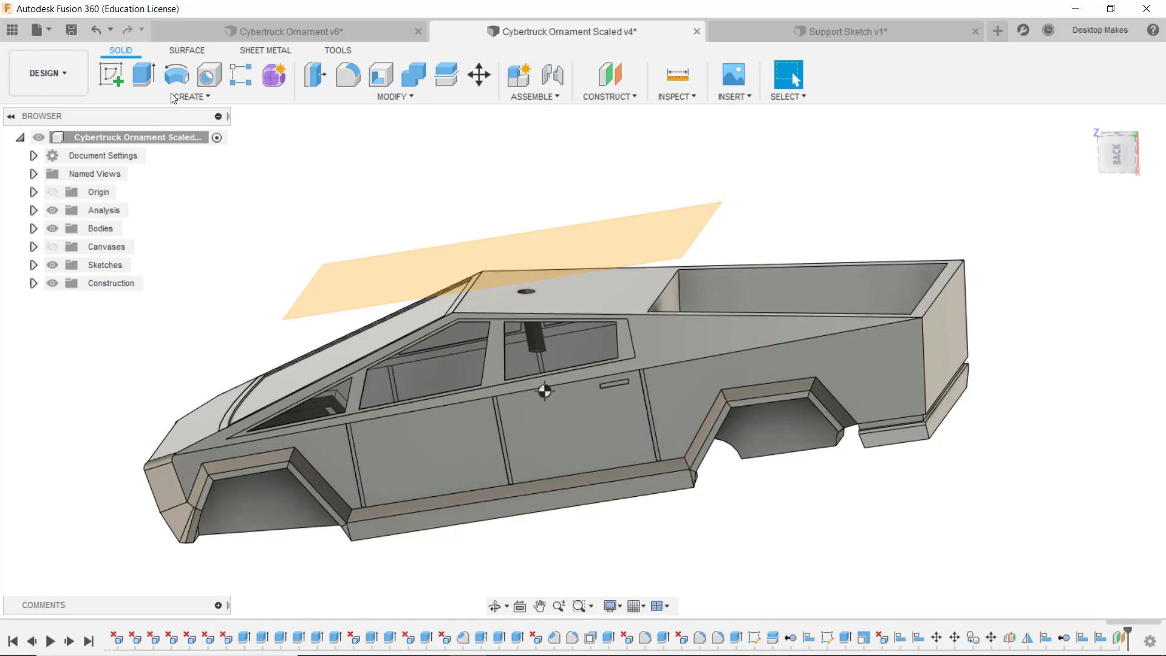
- Start a new sketch on the offset plane above the roof
click(111, 74)
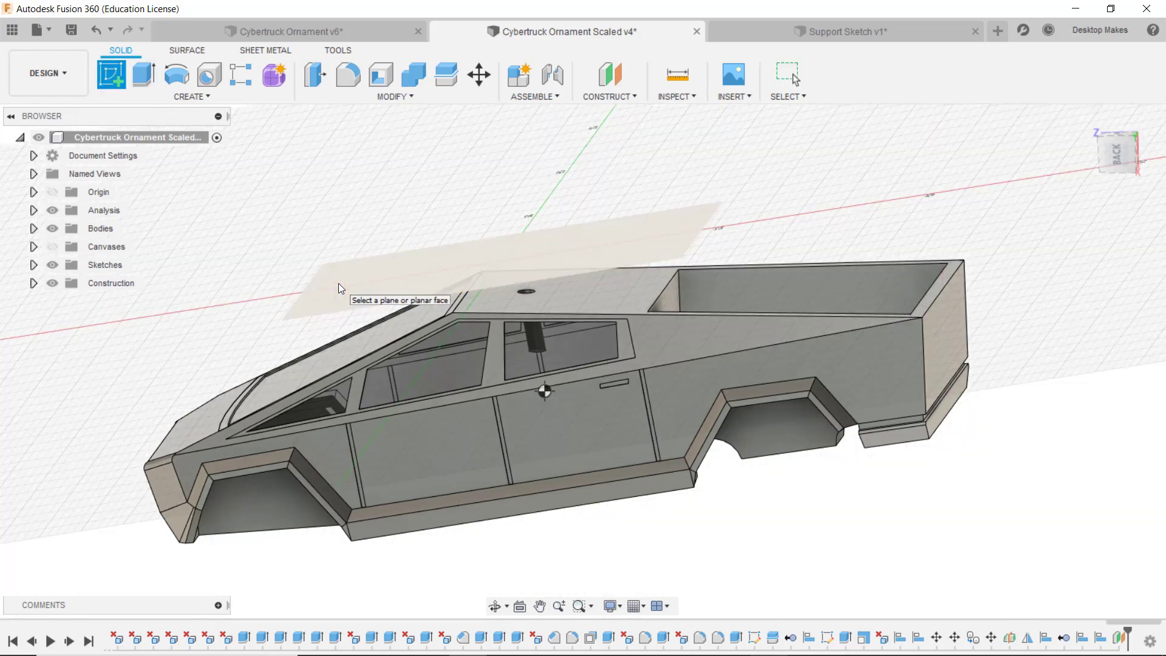
click(337, 284)
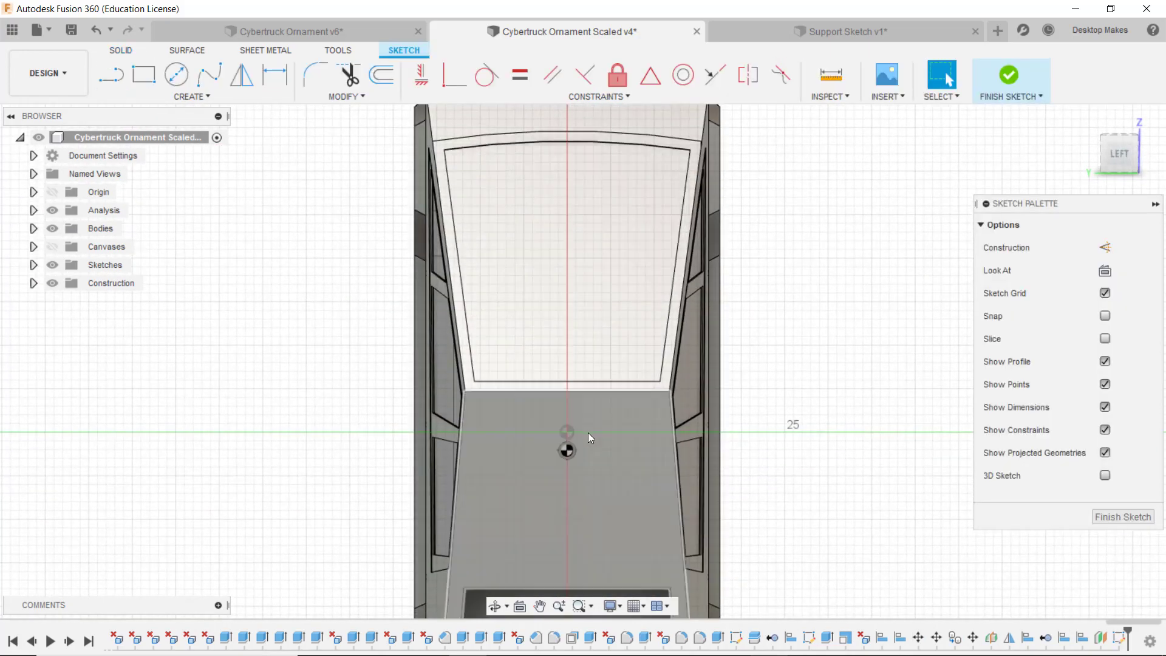
scroll(587, 434, up, 3)
scroll(553, 449, up, 4)
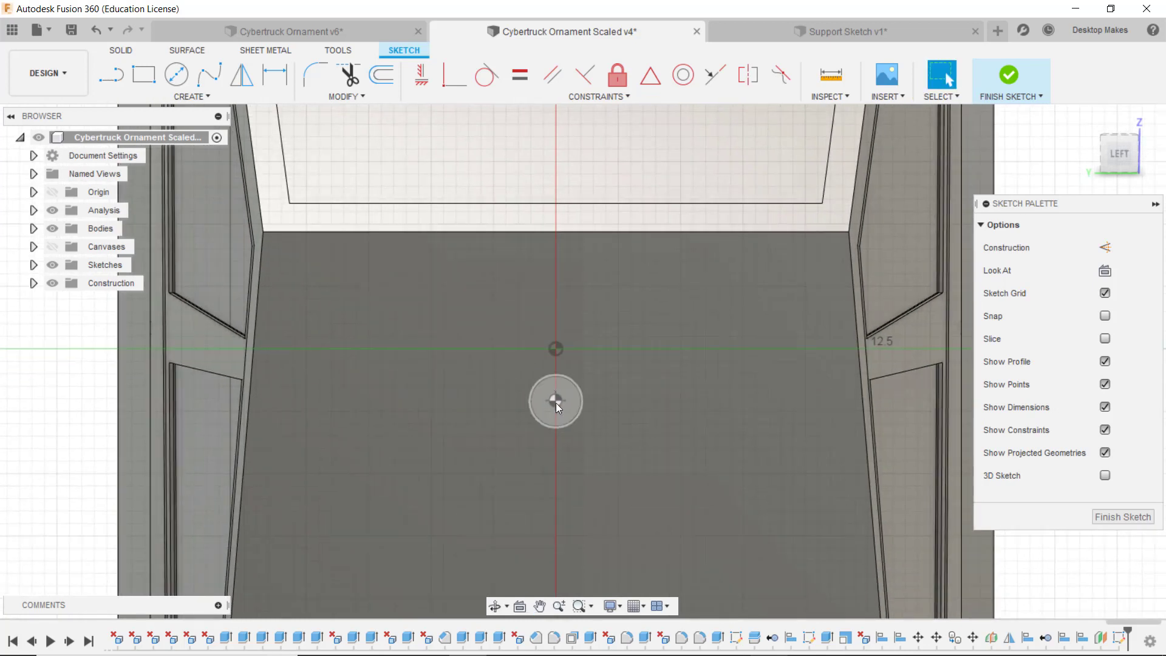
scroll(560, 400, down, 3)
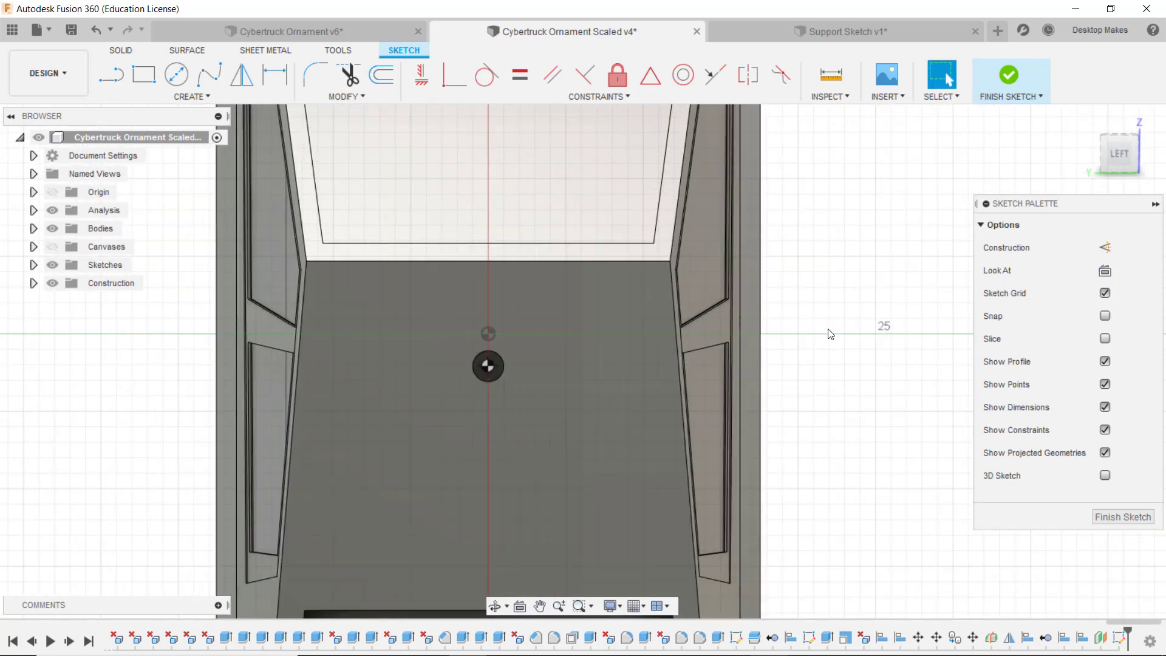
- Draw a 2 mm circle and move it over the centre-of-mass marker
key(c)
click(839, 288)
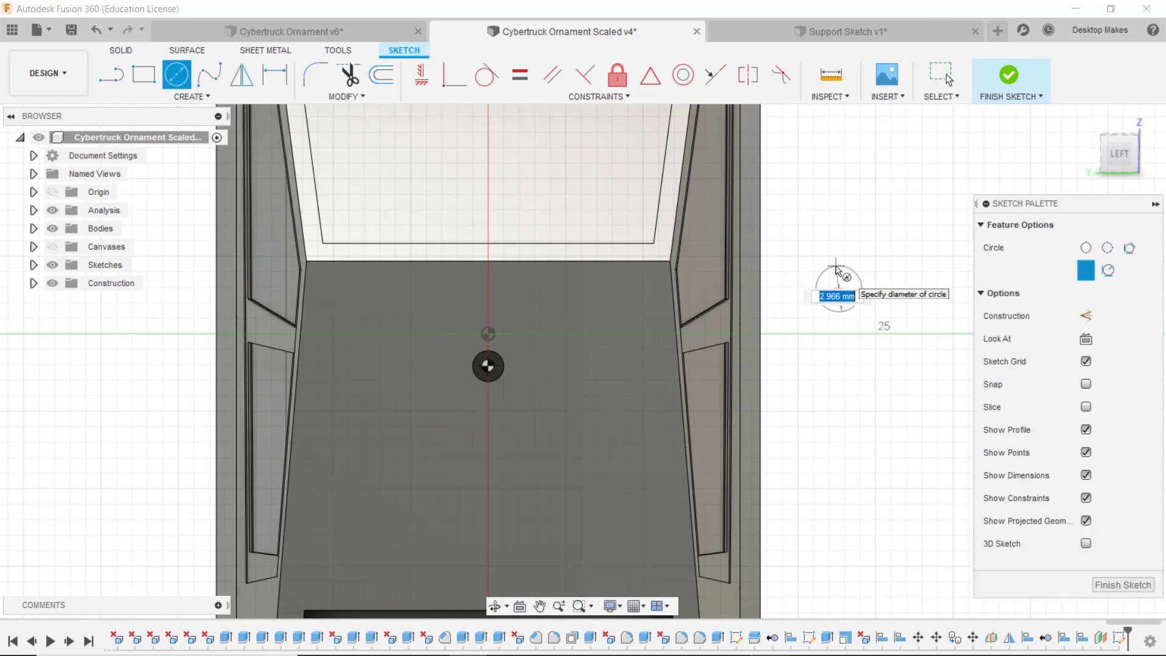
click(837, 269)
key(Escape)
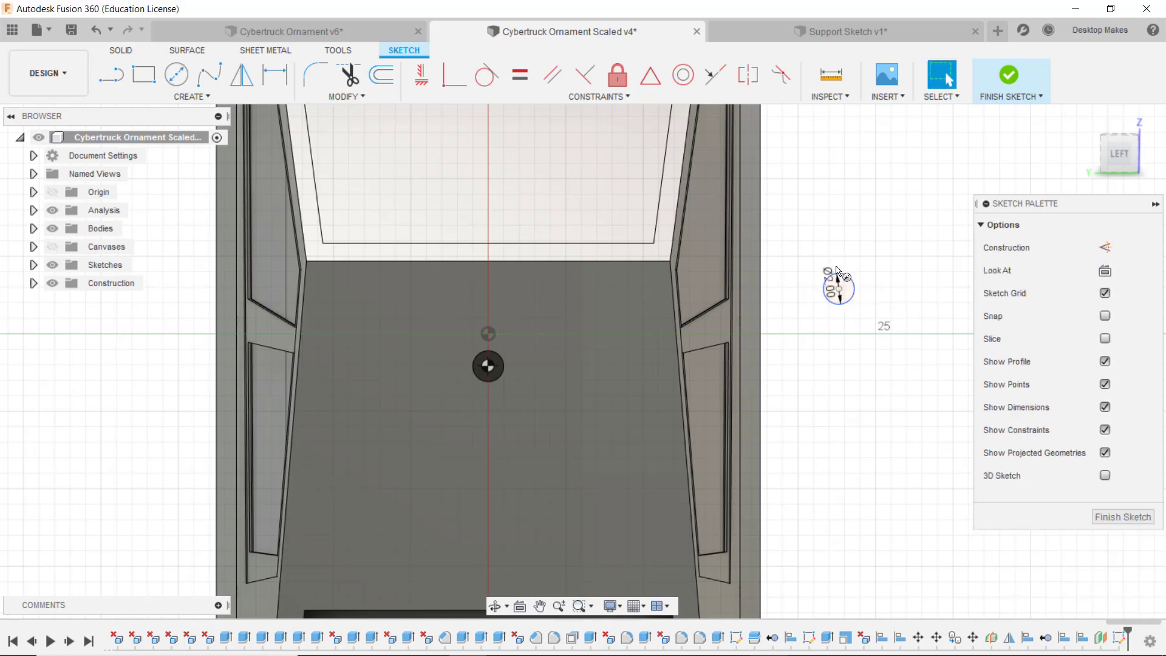
drag(838, 303, 509, 364)
scroll(509, 364, up, 5)
drag(563, 291, 499, 316)
- Constrain the circle's centre vertically in line with the origin point
click(486, 348)
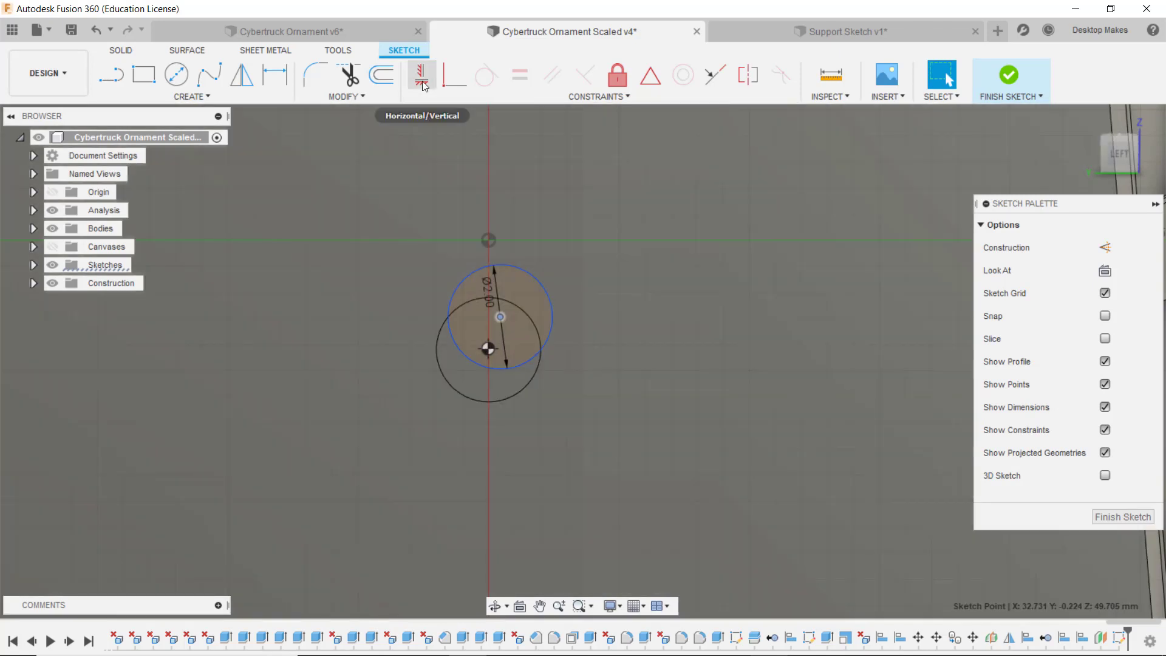
click(423, 76)
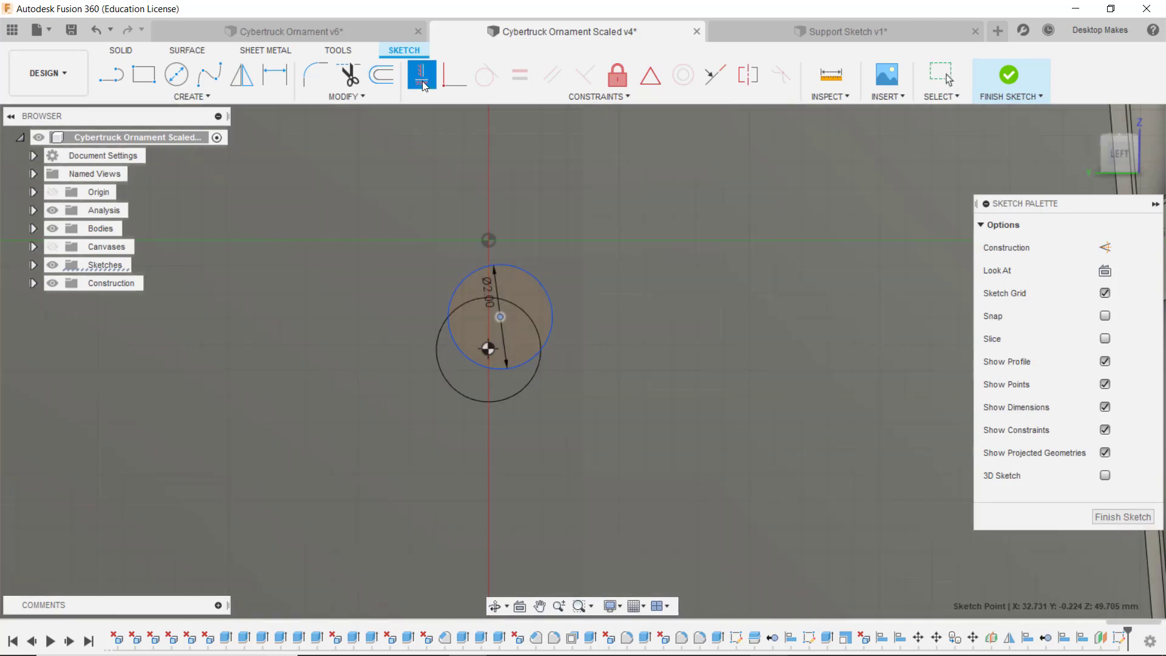
click(501, 317)
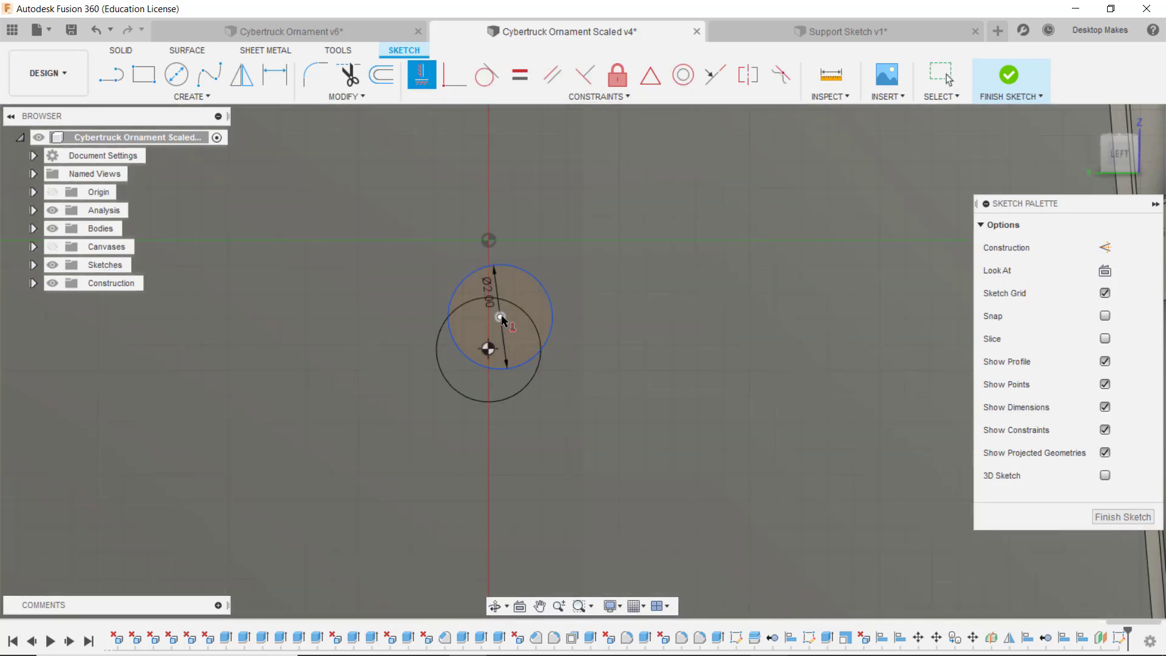
click(489, 241)
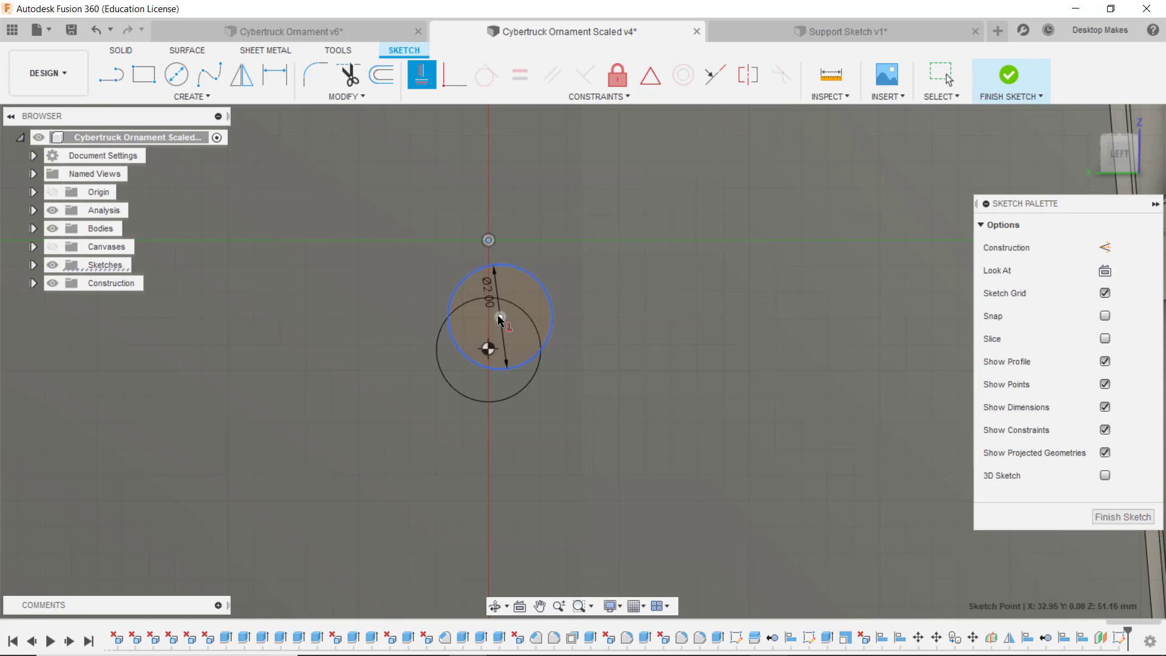
click(499, 317)
key(Escape)
mouse_move(489, 316)
mouse_down()
mouse_move(494, 292)
mouse_move(487, 334)
mouse_move(500, 249)
mouse_move(487, 357)
mouse_move(490, 334)
mouse_up()
- Dimension the circle centre 2.10 mm from the origin and finish the sketch
key(d)
click(488, 348)
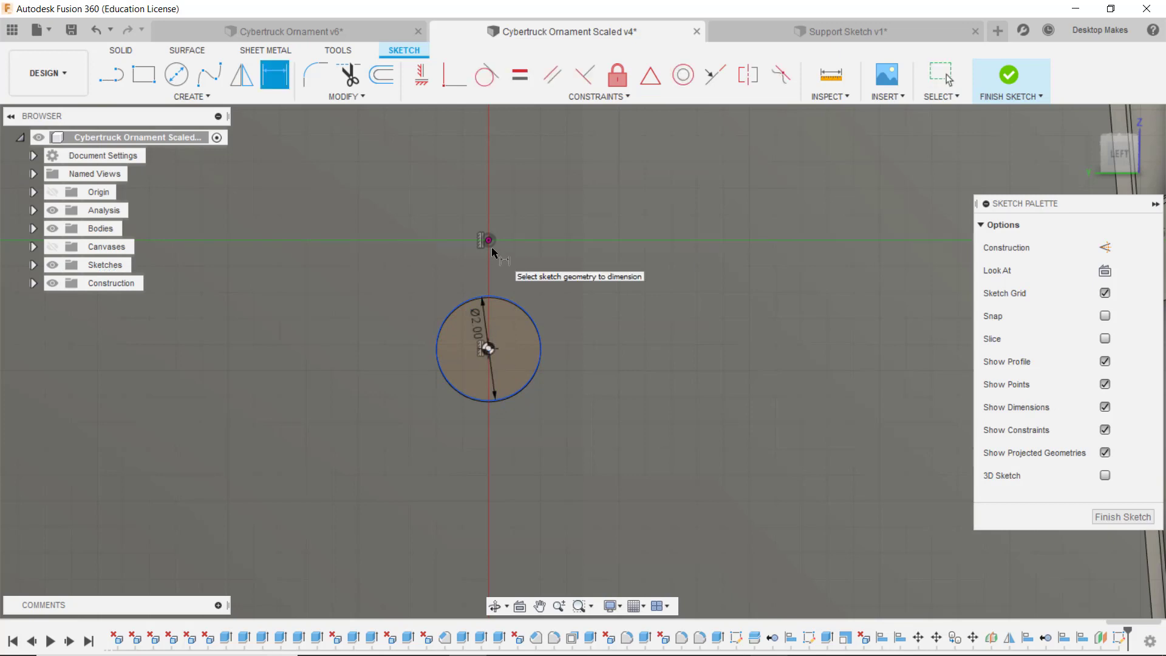
click(489, 241)
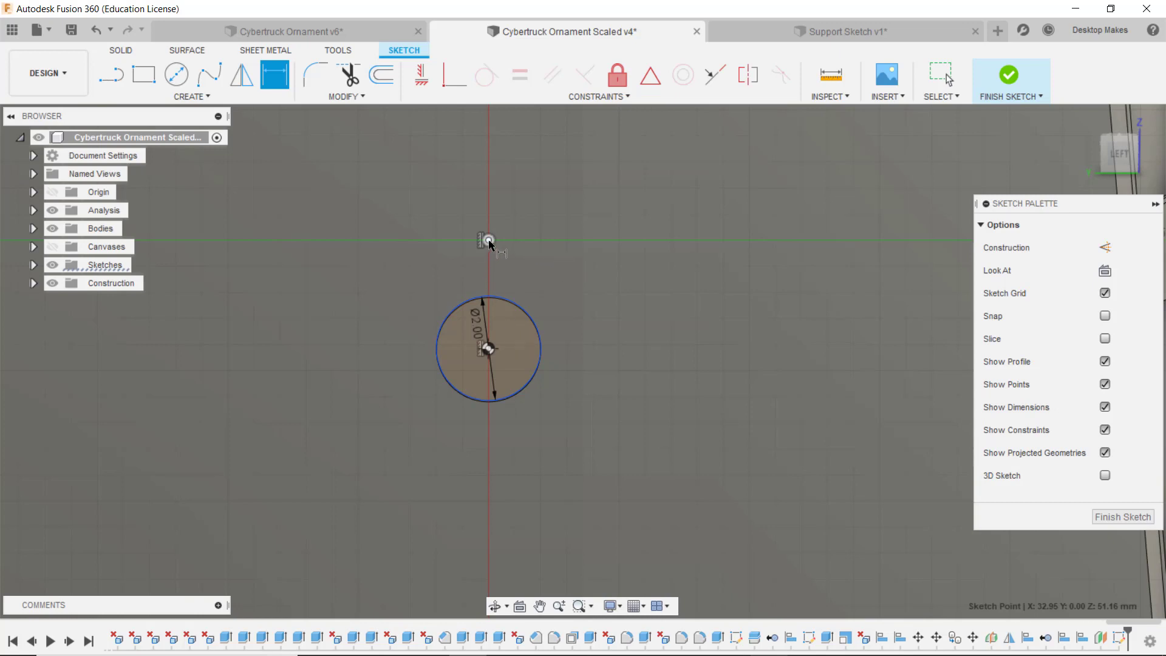
click(488, 350)
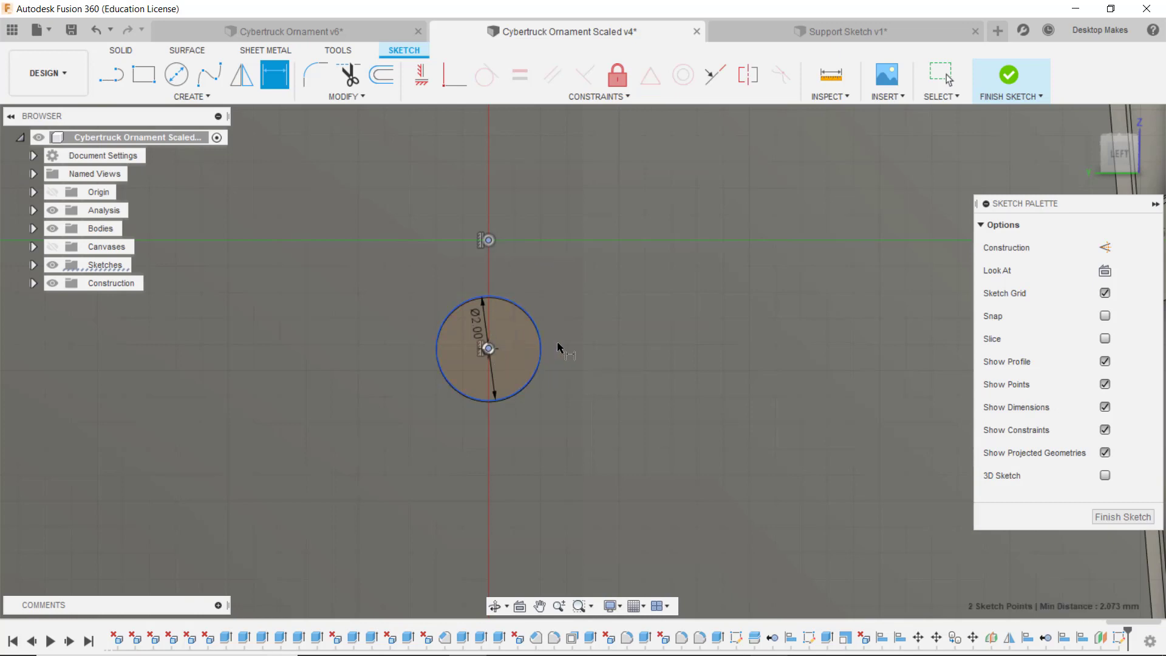
click(616, 355)
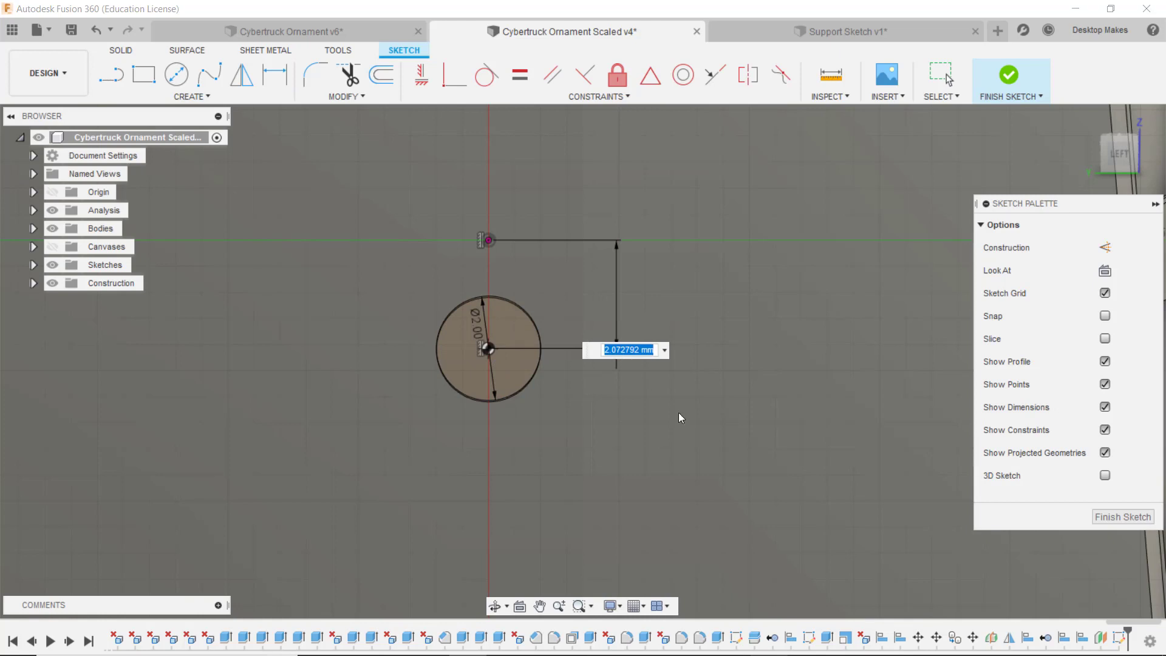
text(2.1)
key(Return)
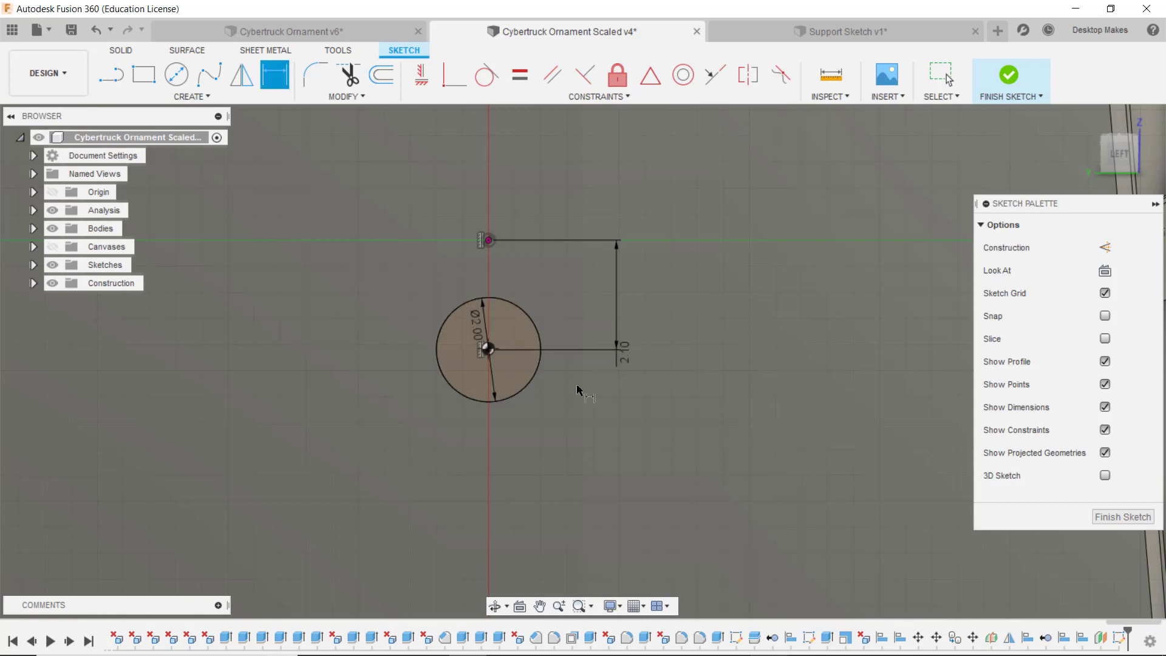
click(1007, 77)
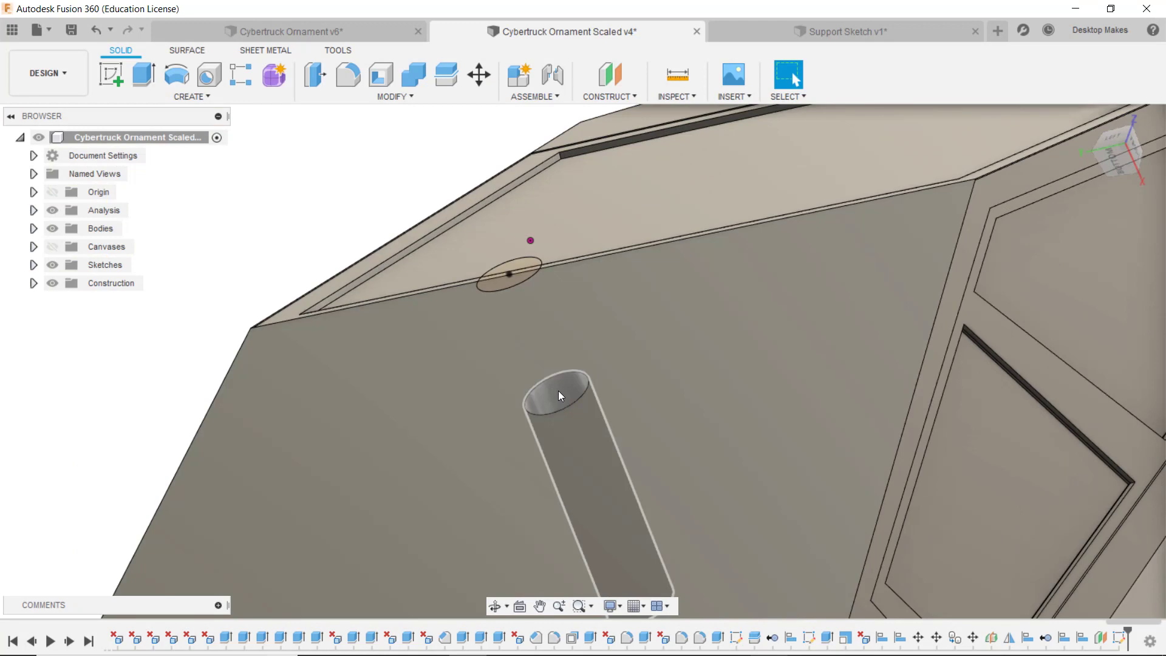
- Undo the leftover 1 mm-radius cylinder under the roof and bring the view back to the circle
shift+middle_drag(559, 395, 612, 431)
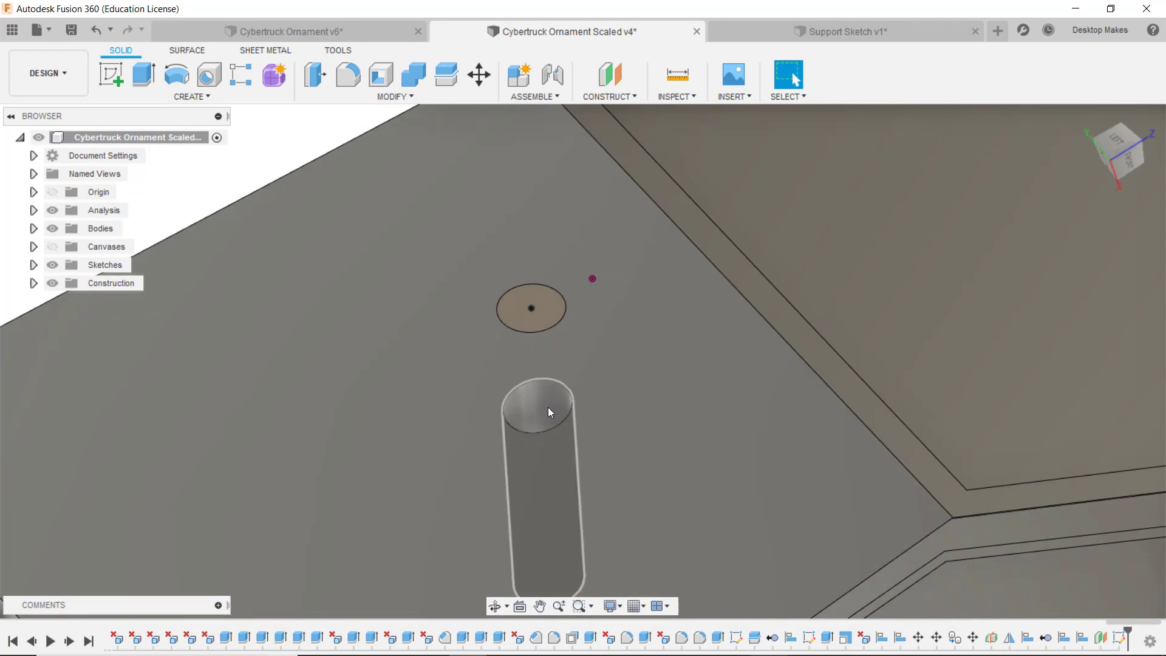
click(548, 408)
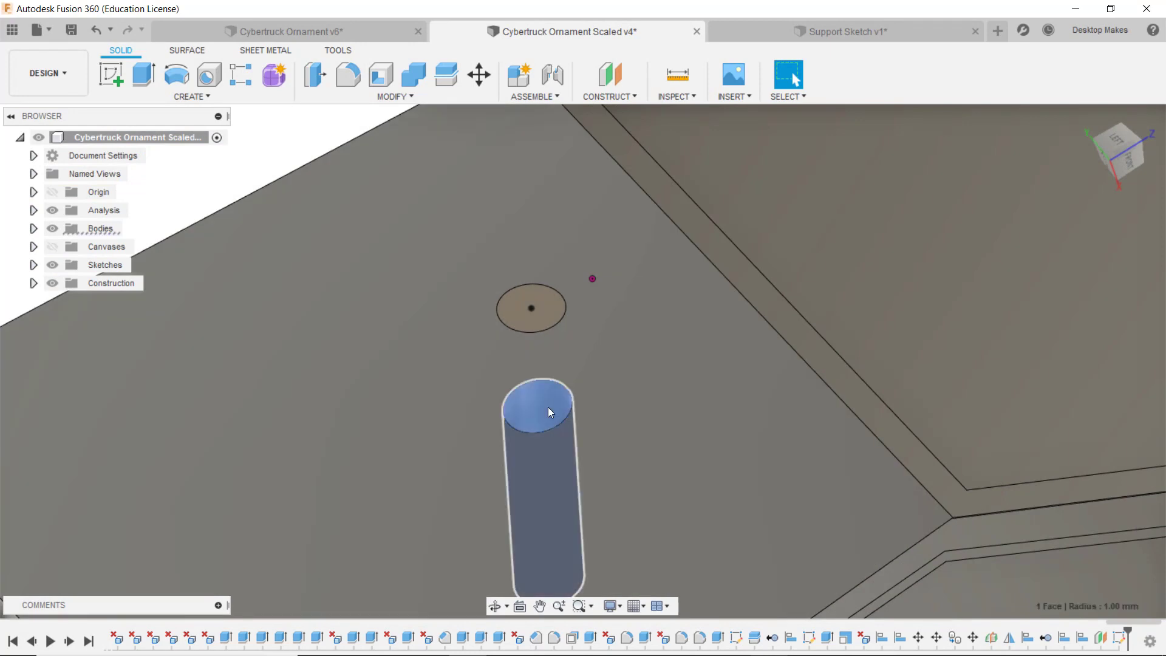
key(ctrl+z)
shift+middle_drag(548, 409, 523, 362)
scroll(564, 338, up, 5)
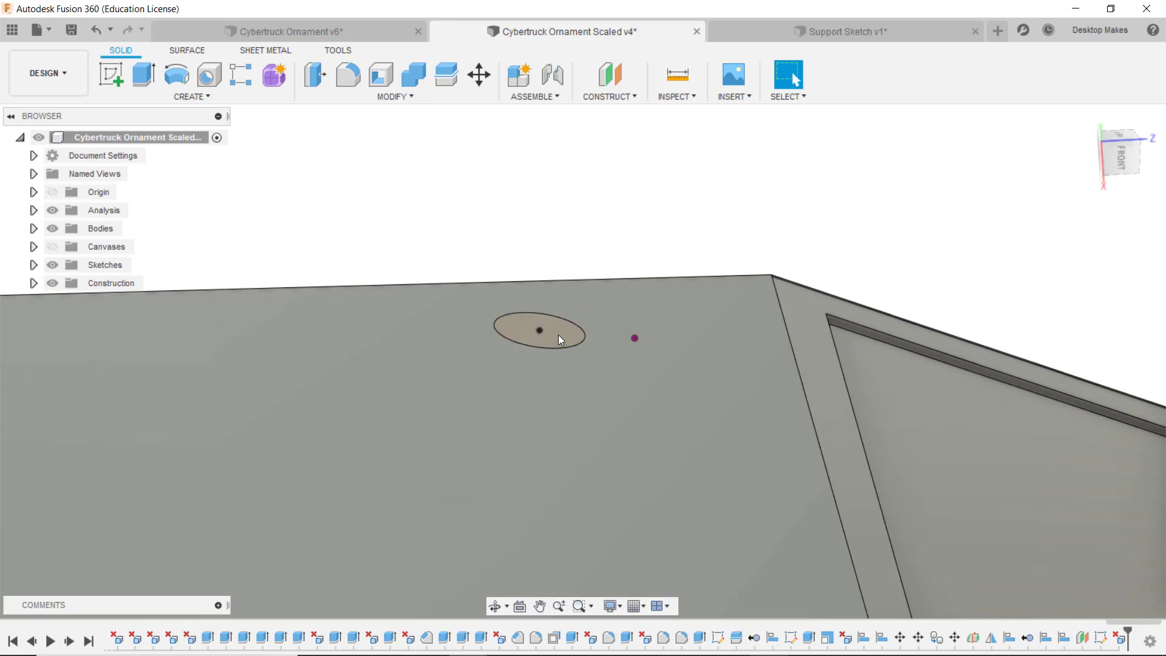
- Select the 2 mm circle profile and begin an extrude on it
click(559, 339)
shift+middle_drag(566, 341, 606, 341)
click(190, 97)
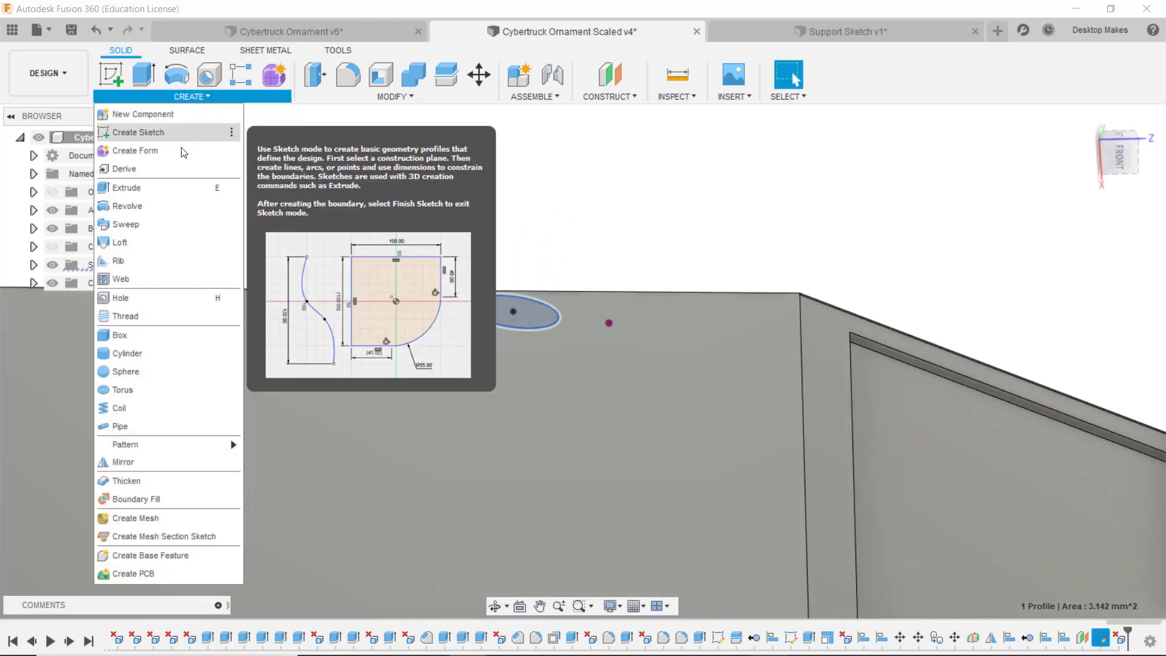
click(164, 187)
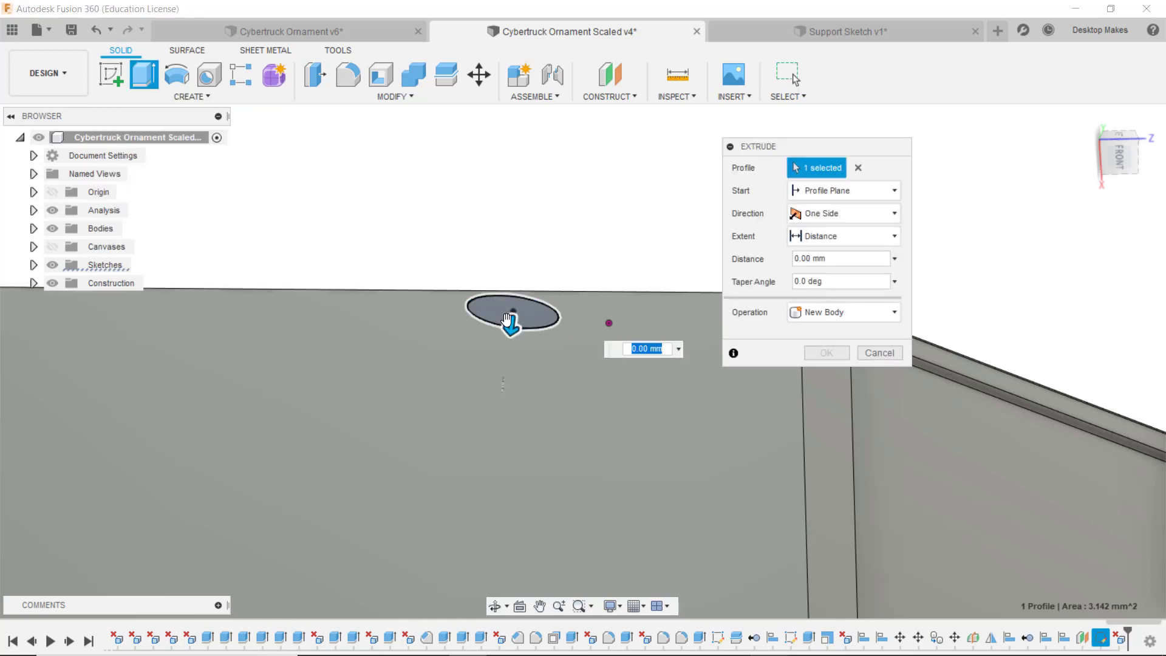
drag(508, 320, 505, 370)
shift+middle_drag(505, 370, 584, 348)
- Make the extrude start from the roof face and cut 5 mm deep to form the hole
click(819, 193)
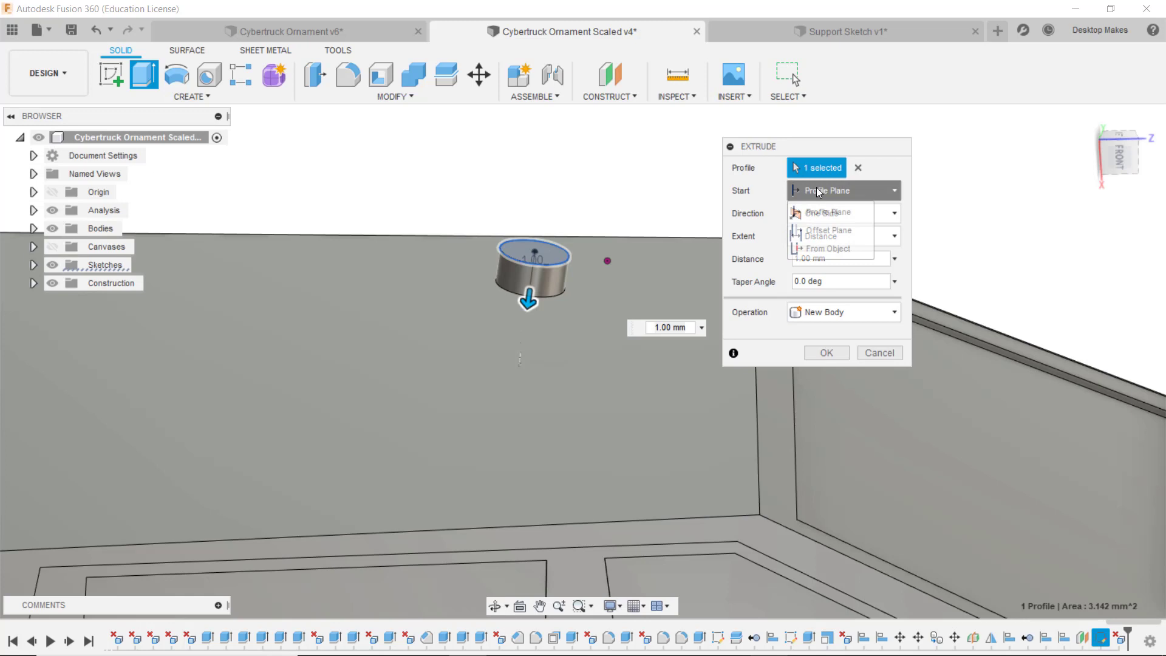
click(831, 249)
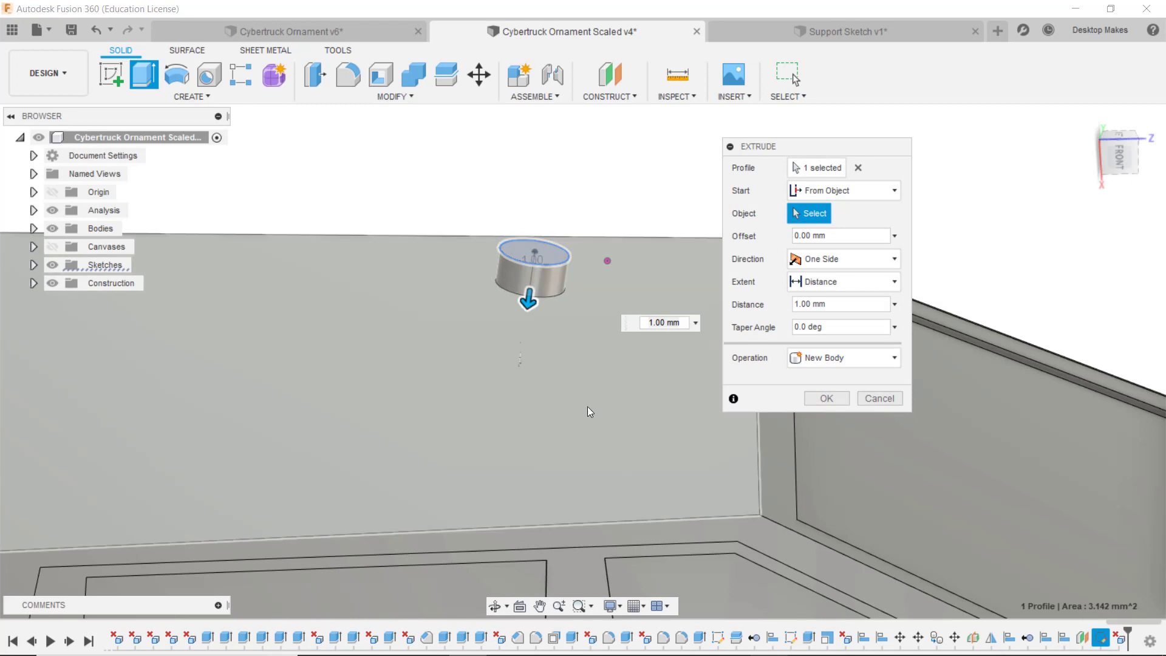
click(587, 407)
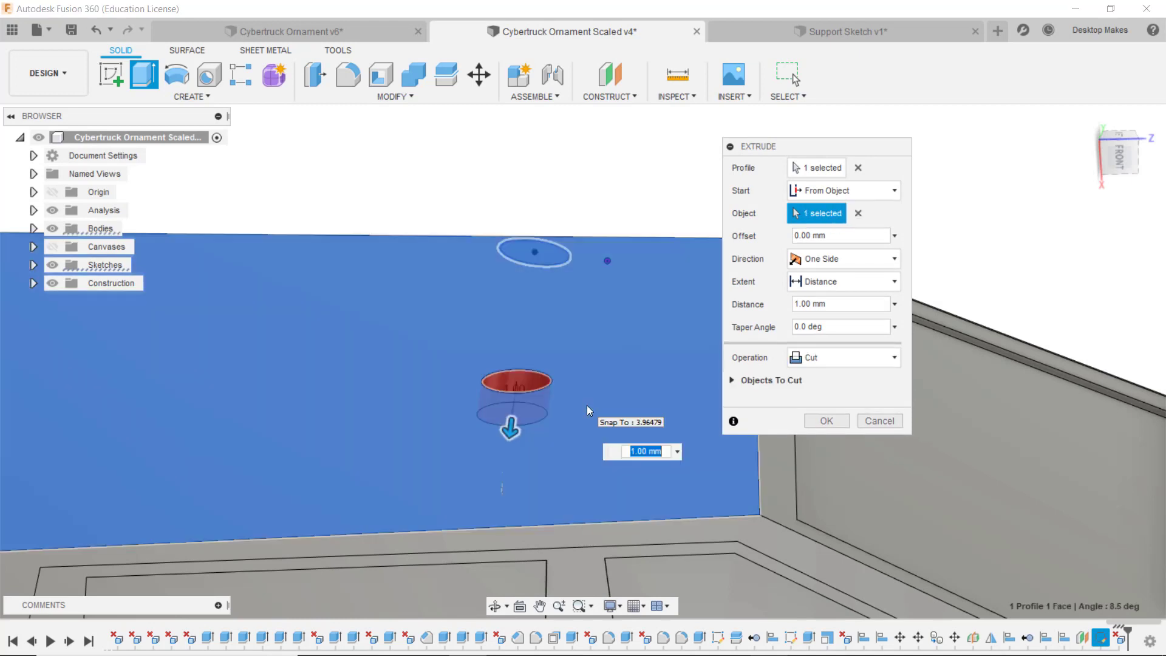
middle_drag(516, 437, 523, 334)
drag(526, 338, 512, 454)
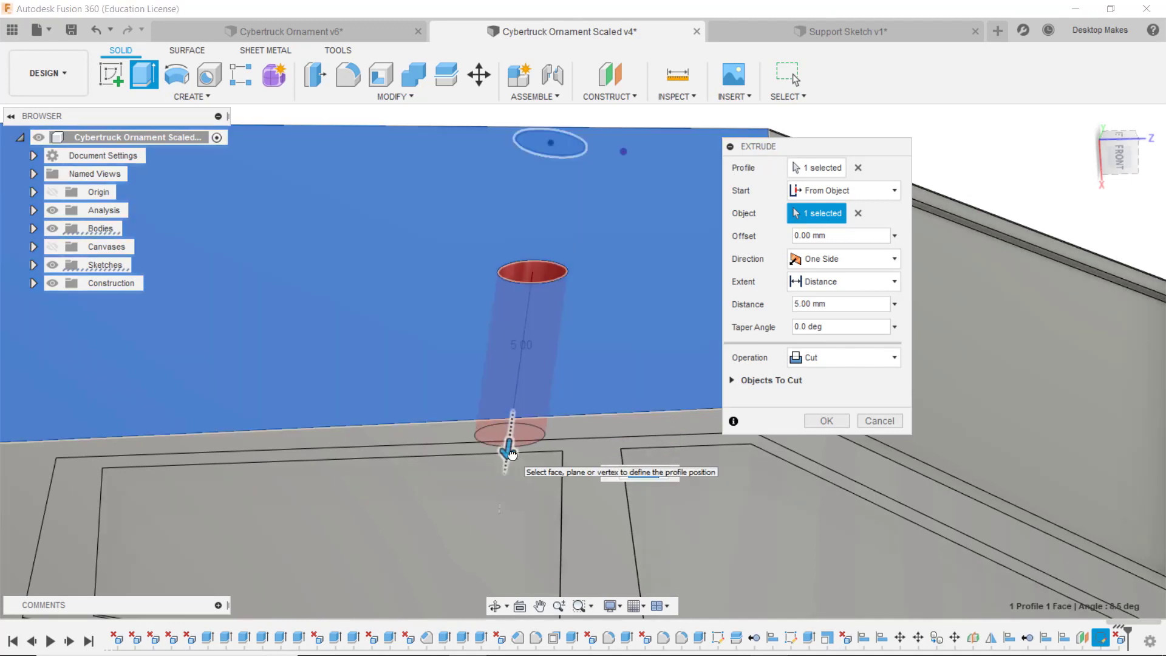
click(512, 455)
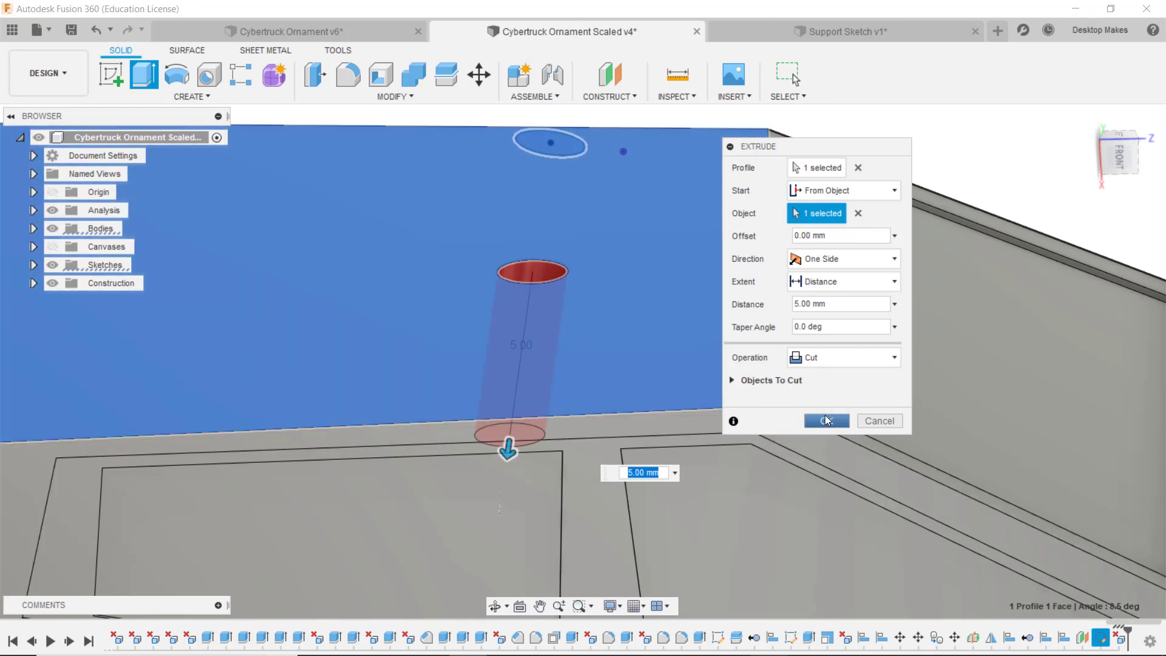
click(827, 420)
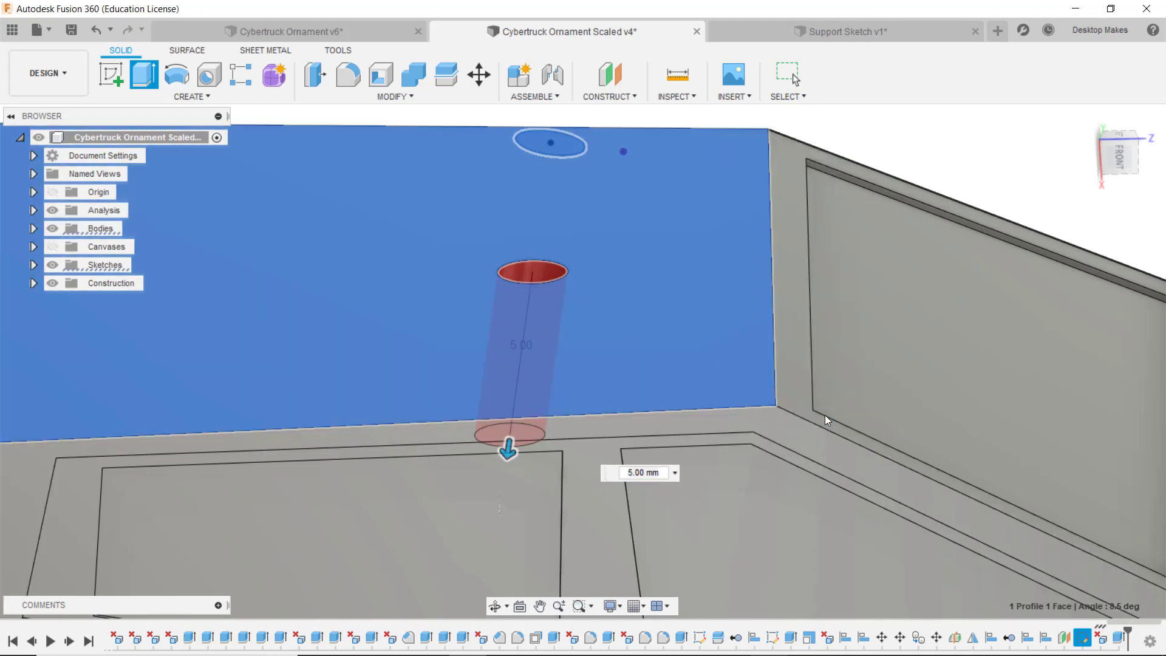
mouse_move(826, 420)
shift+middle_down()
mouse_move(808, 318)
mouse_move(463, 500)
mouse_move(814, 368)
mouse_move(816, 351)
mouse_move(807, 376)
mouse_move(739, 388)
mouse_move(812, 435)
mouse_move(800, 336)
mouse_move(718, 341)
mouse_move(735, 364)
mouse_move(790, 389)
mouse_move(921, 398)
mouse_move(923, 411)
mouse_move(960, 403)
mouse_move(737, 410)
mouse_move(769, 440)
shift+middle_up()
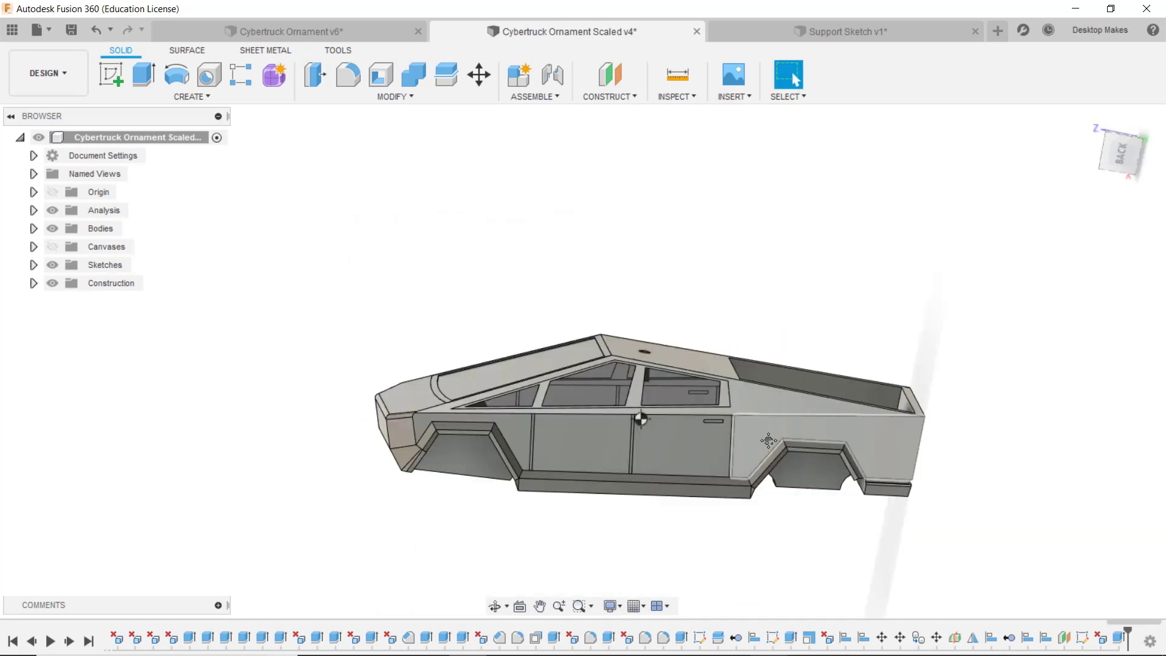
shift+middle_drag(987, 421, 906, 391)
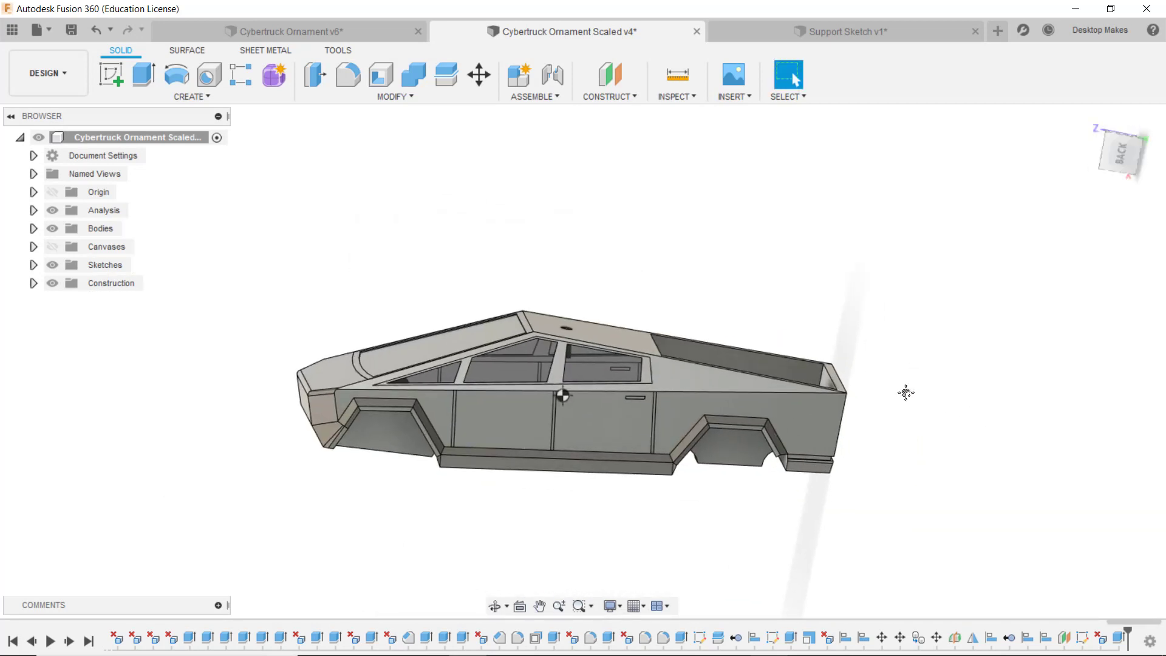